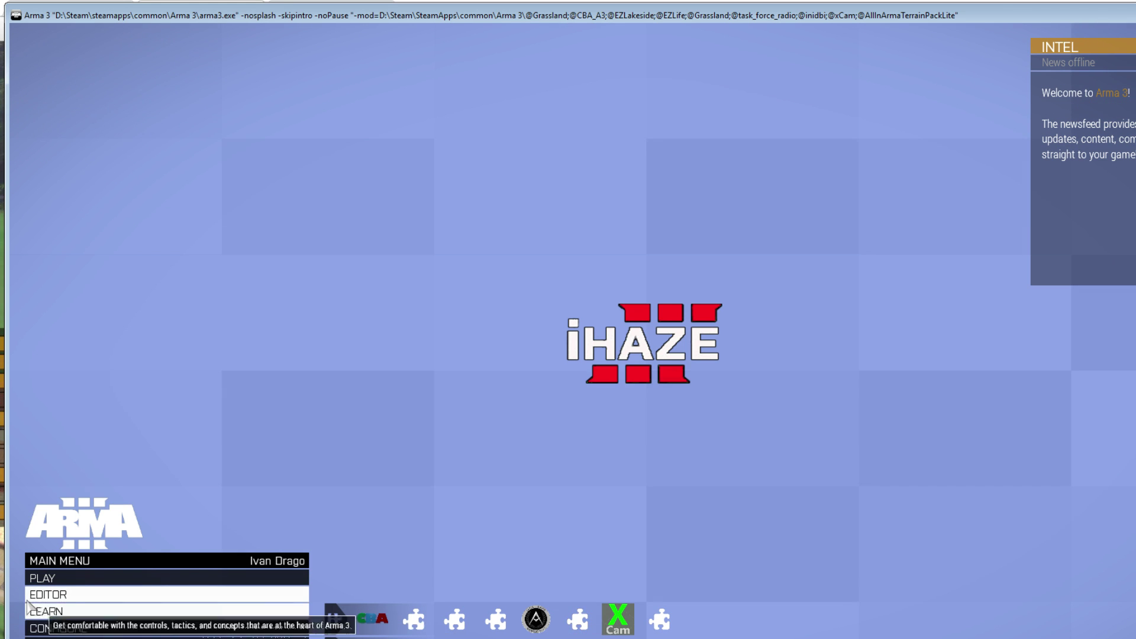
Step: Open the Grassland map in the mission editor
click(59, 594)
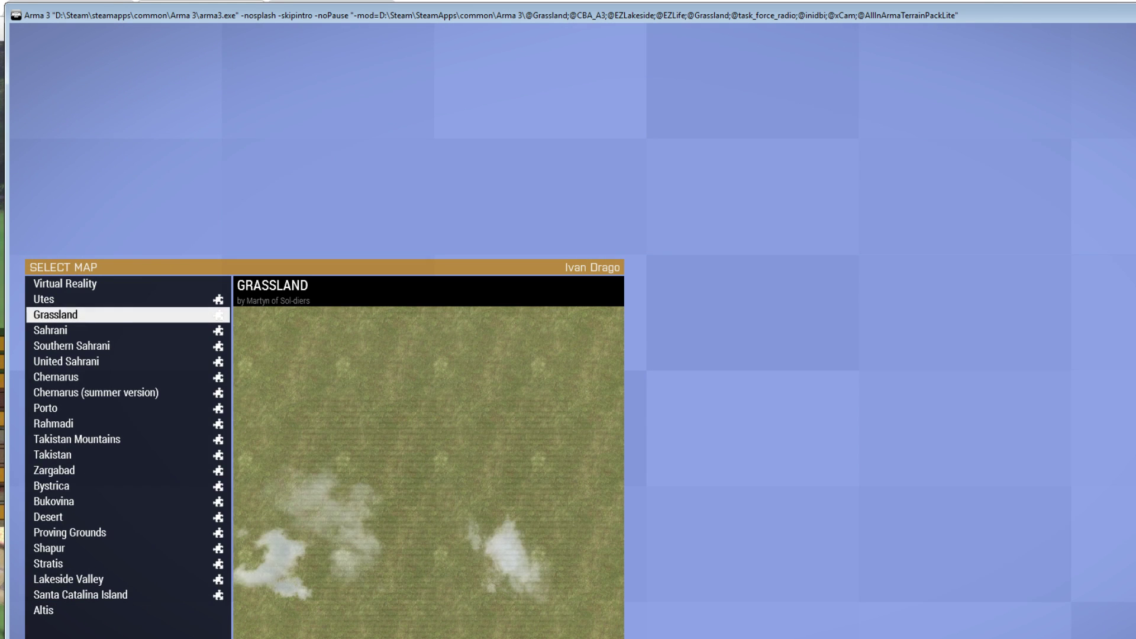
click(78, 512)
click(84, 455)
click(91, 408)
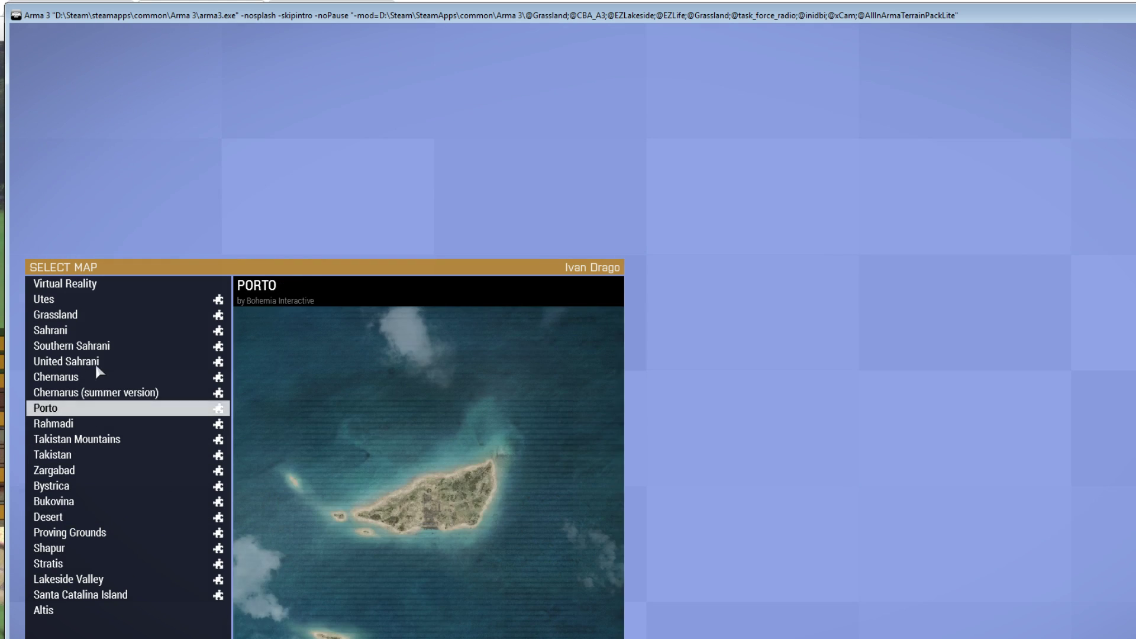
click(96, 363)
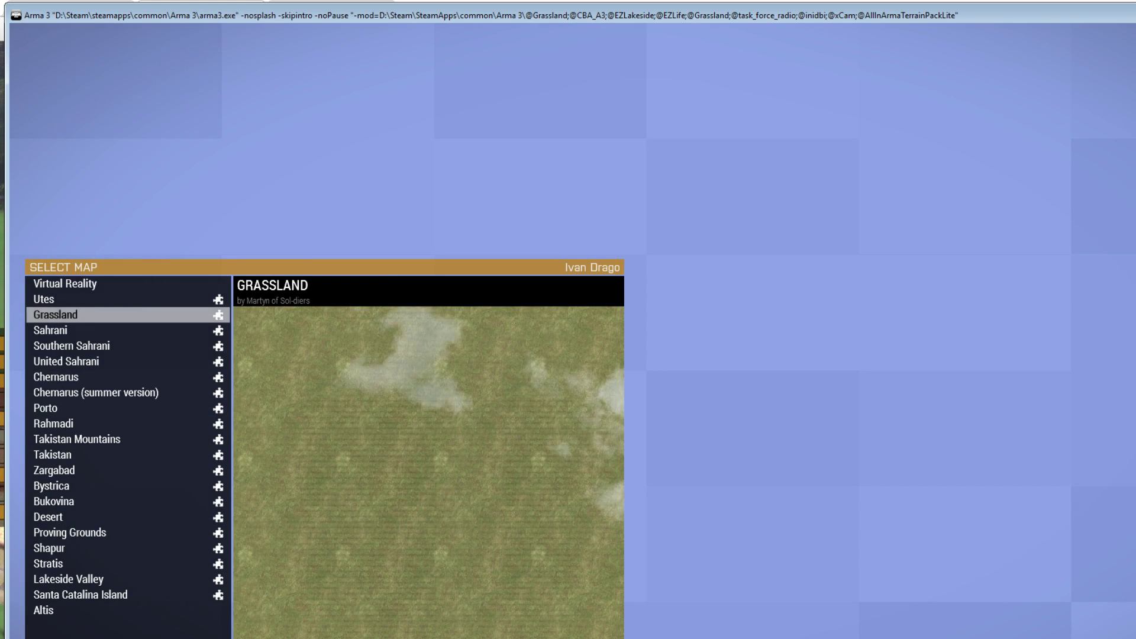
double_click(55, 314)
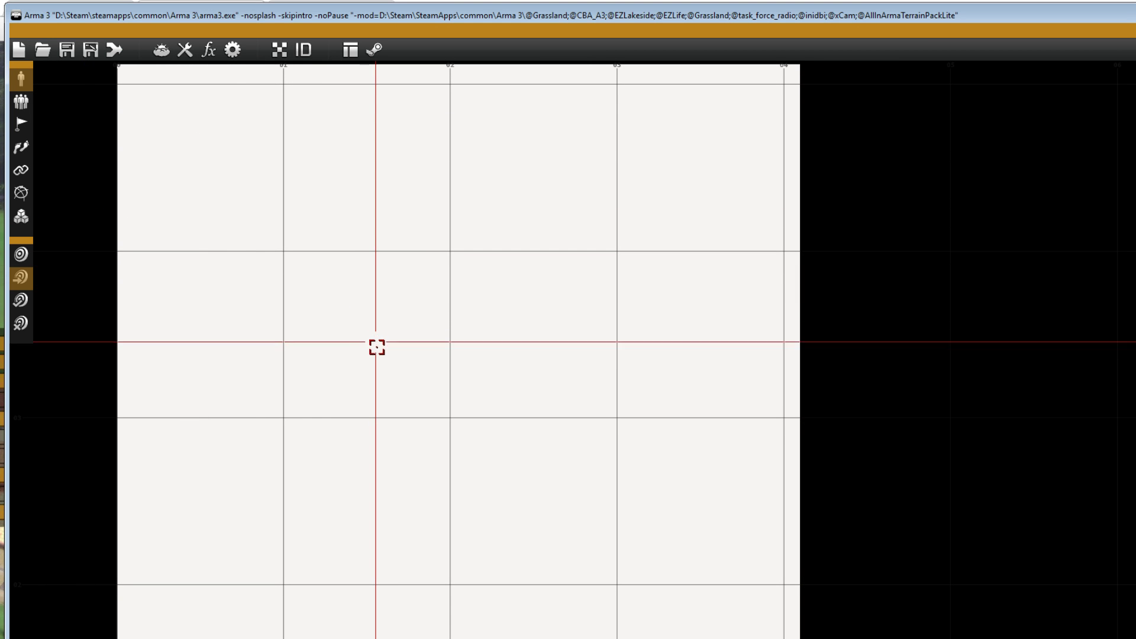
Step: Insert a BLUFOR unit of the NATO faction as the player in the upper part of the empty map
right_drag(375, 363, 421, 436)
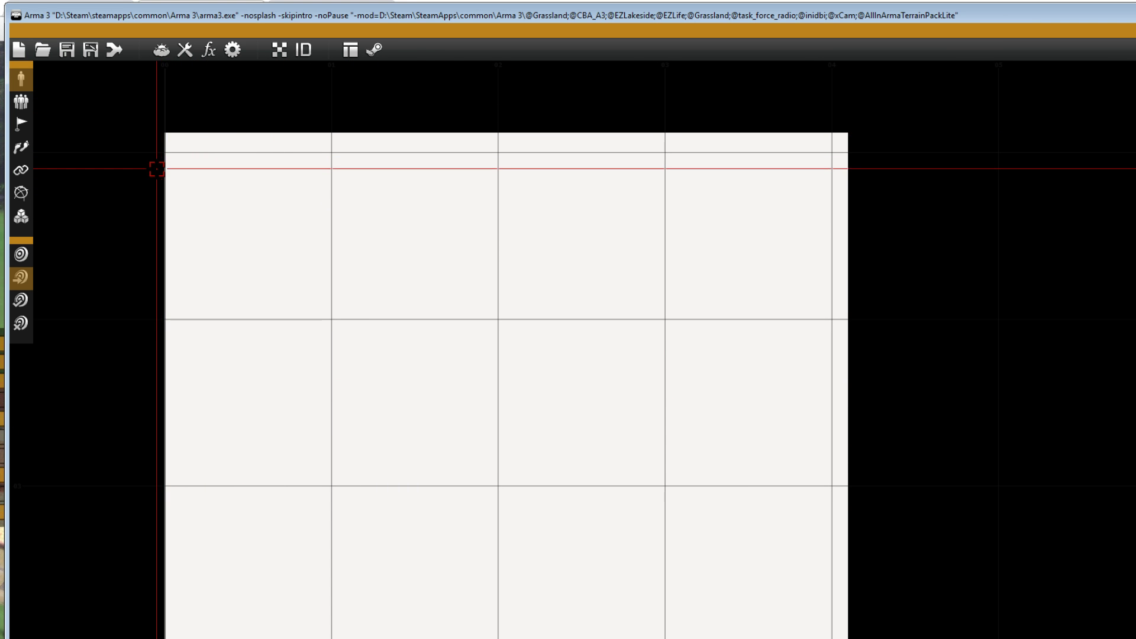
right_drag(158, 170, 209, 95)
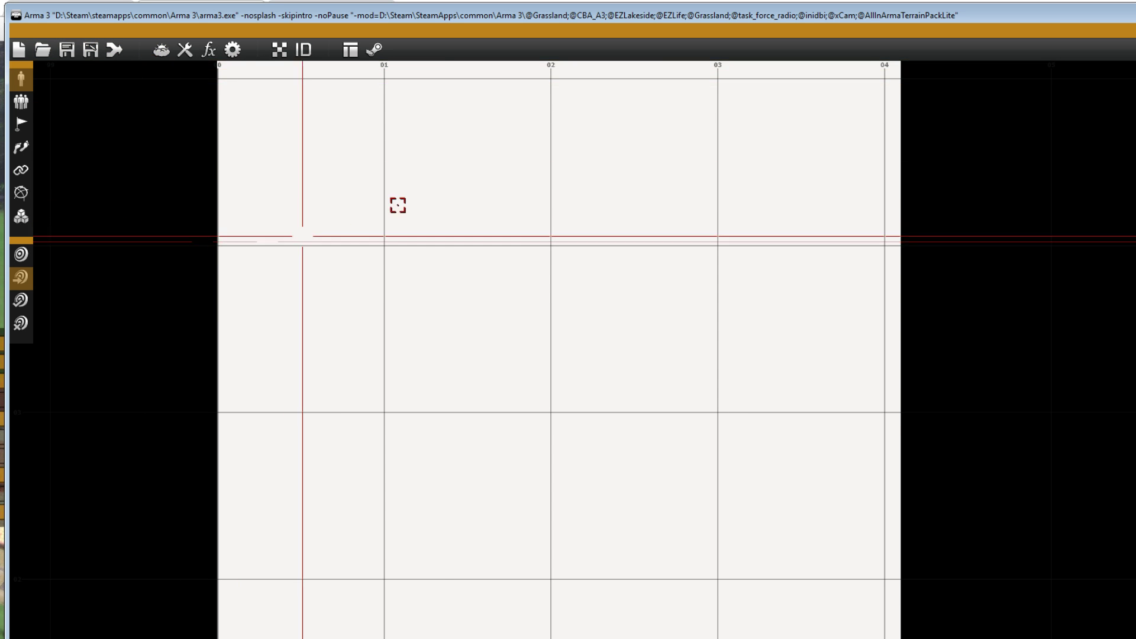
mouse_move(447, 154)
right_down()
mouse_move(432, 246)
mouse_move(442, 167)
right_up()
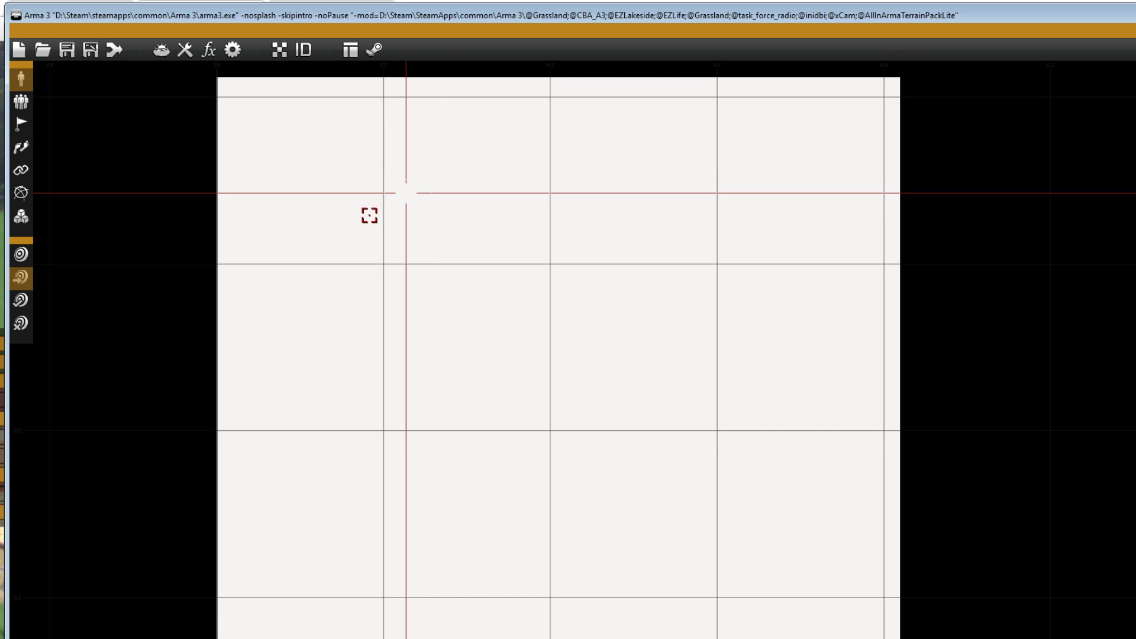
double_click(462, 236)
click(539, 348)
click(473, 242)
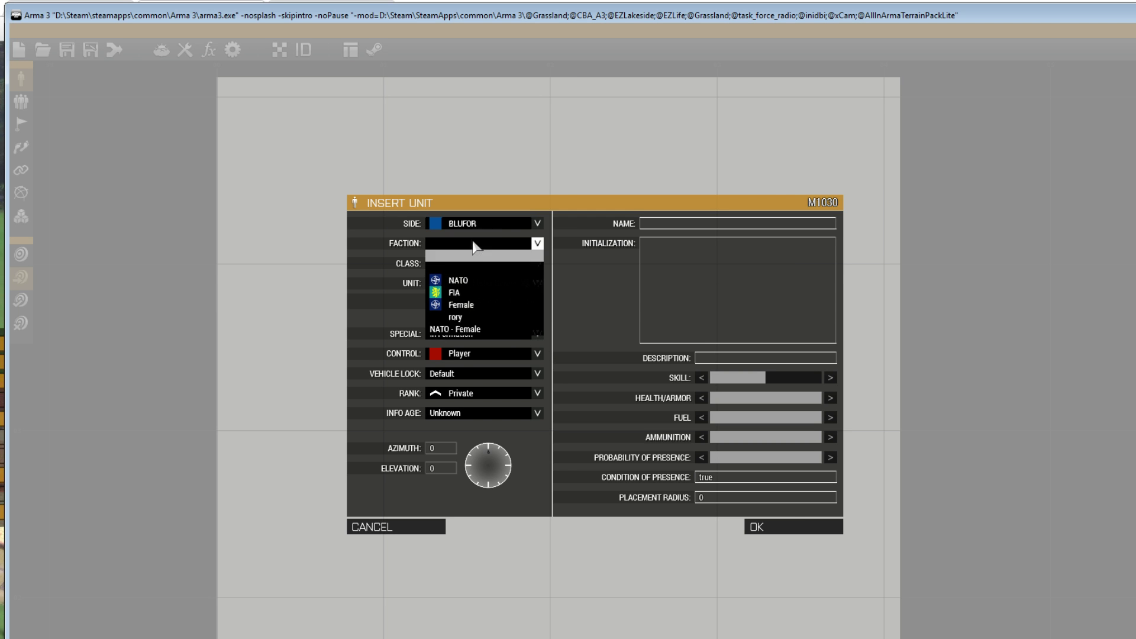
click(468, 280)
click(782, 527)
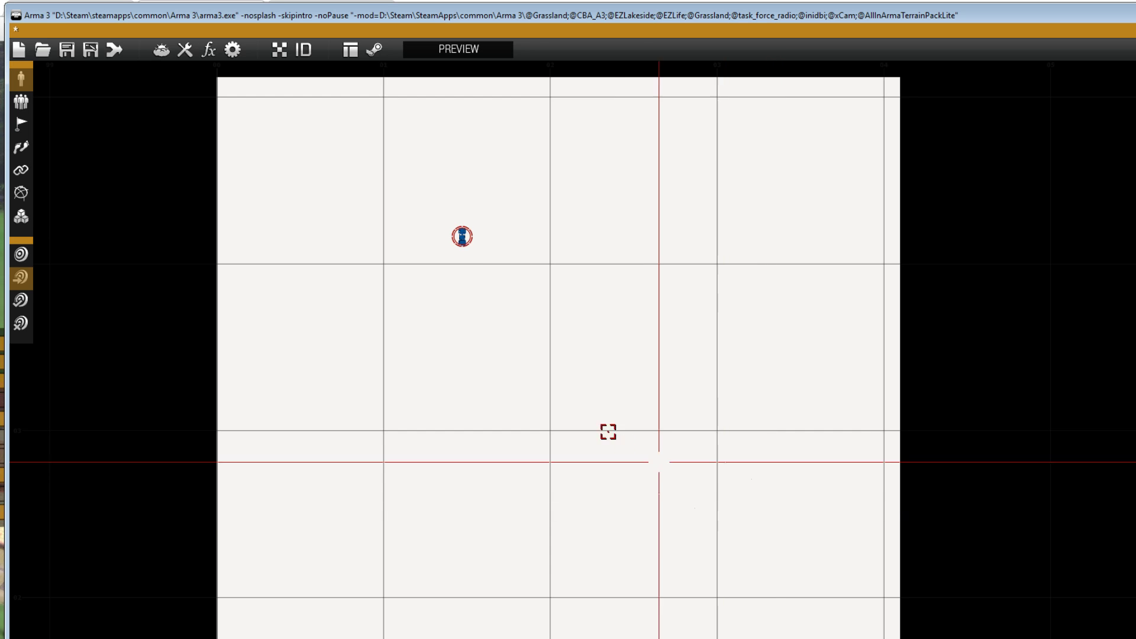
Step: Save the mission as a user mission named test
scroll(587, 412, down, 1)
right_drag(594, 307, 619, 394)
click(90, 50)
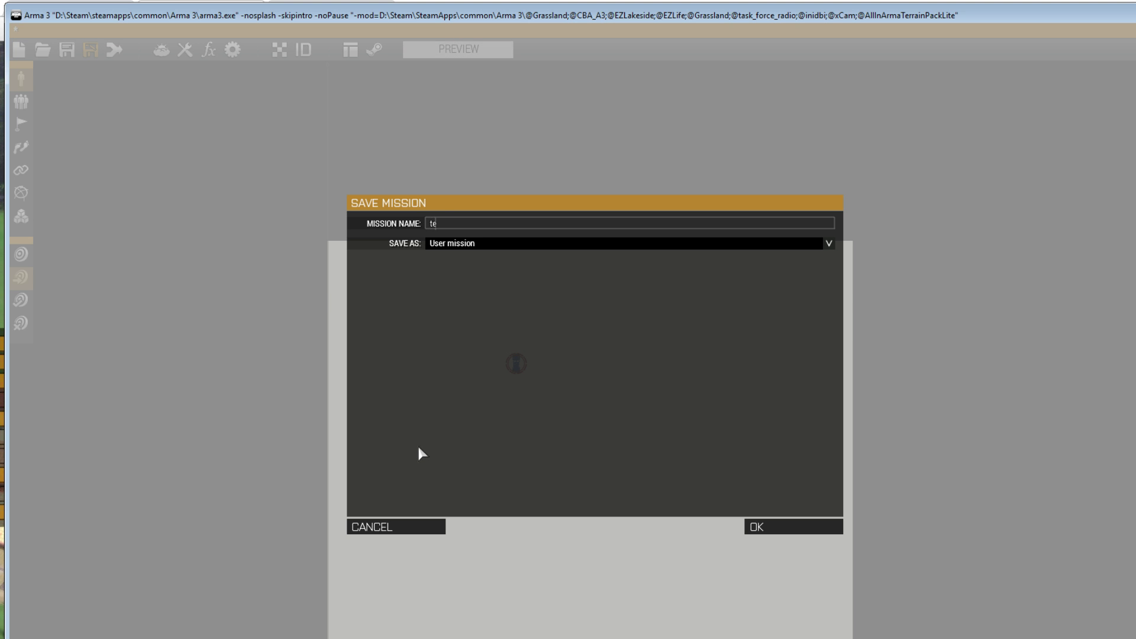
click(775, 527)
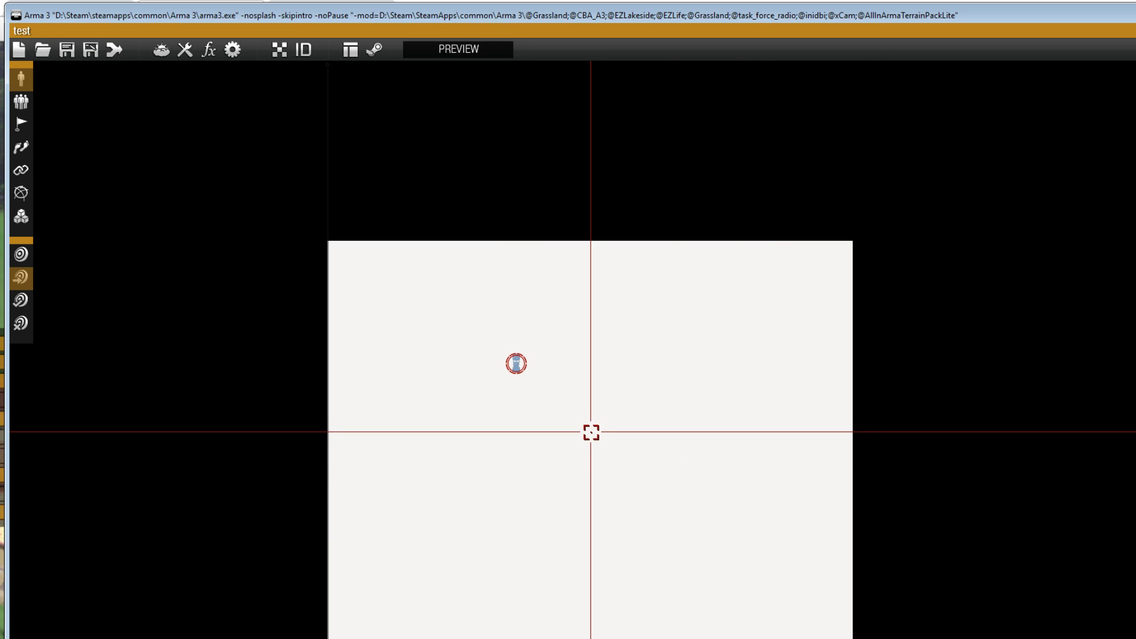
Step: Load the existing Grassland mission tess
right_drag(591, 432, 598, 398)
scroll(510, 299, up, 4)
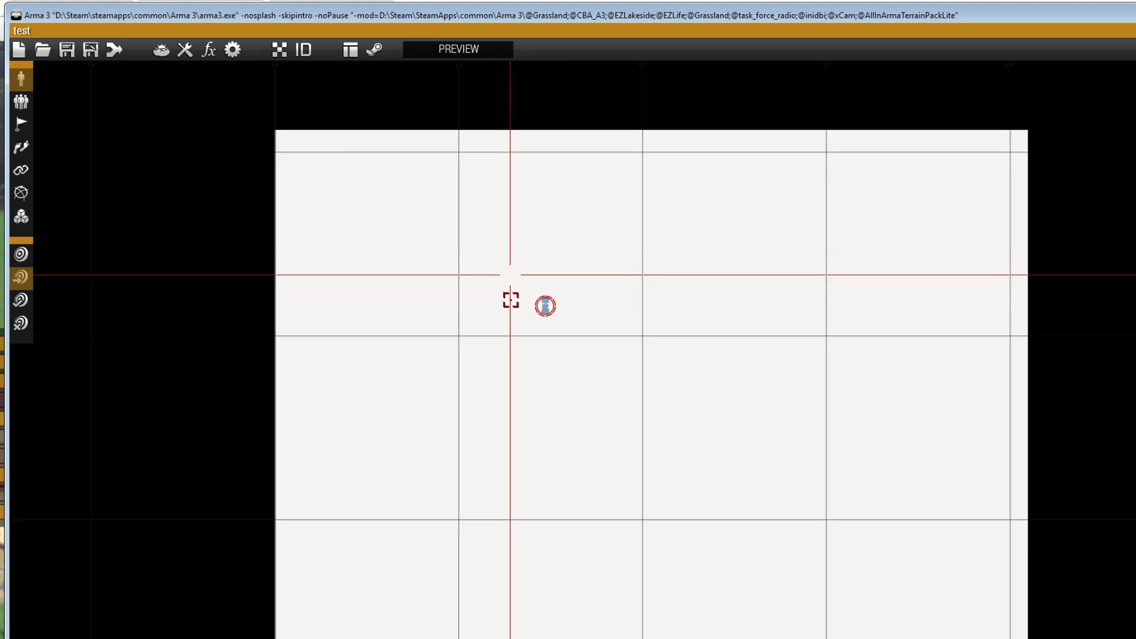
click(43, 50)
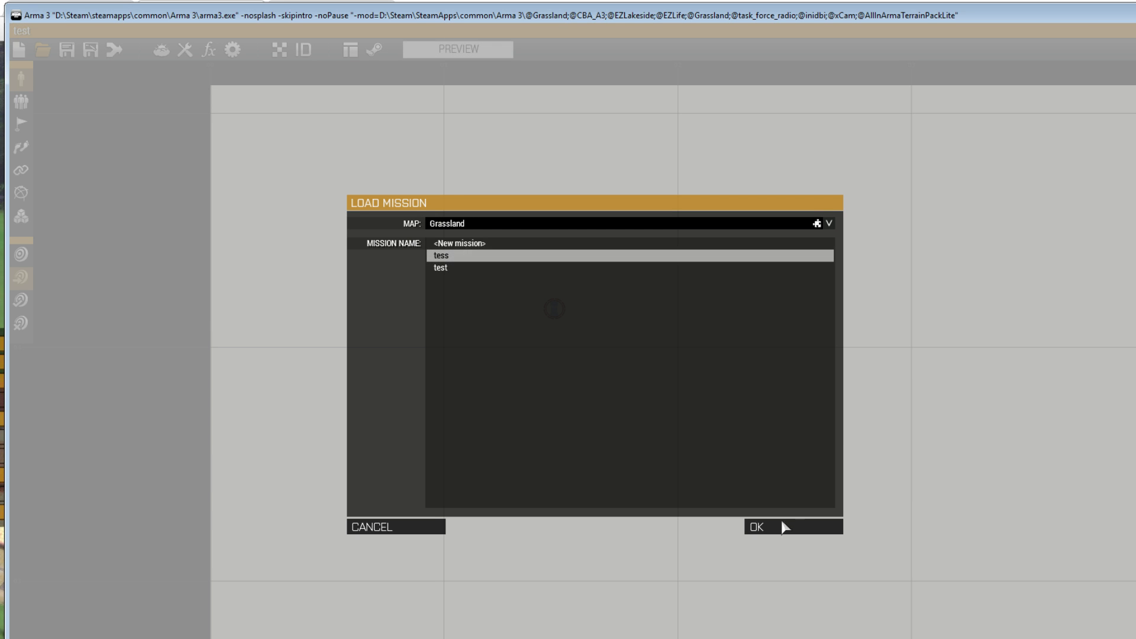
click(768, 528)
click(512, 354)
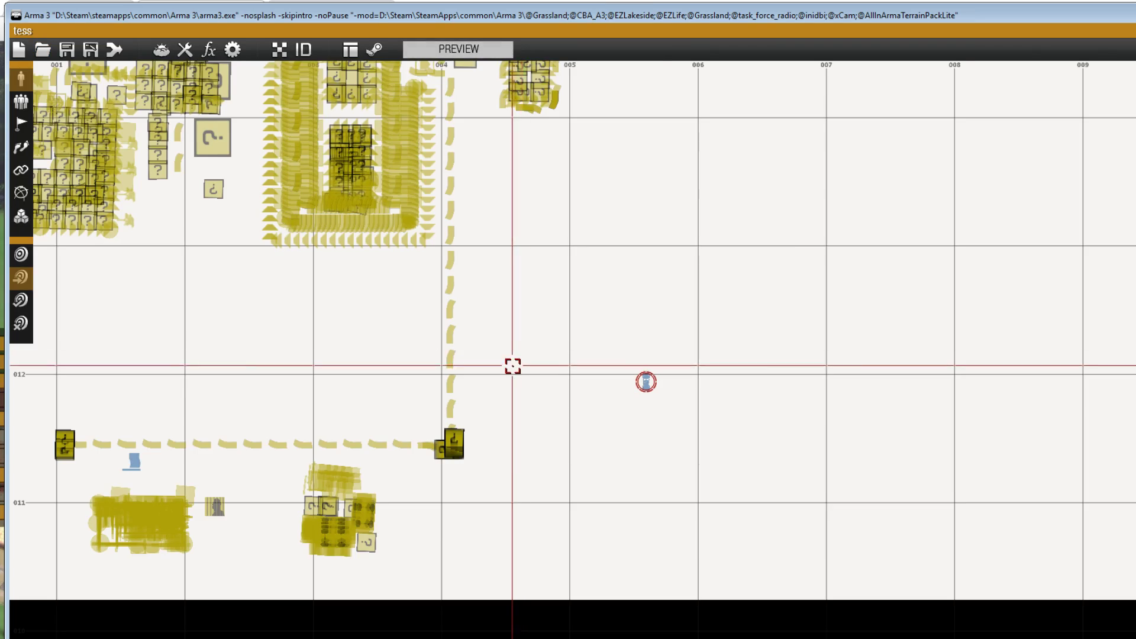
Step: Examine the objects placed across the tess mission map, including the xCam_Init module near the lower road
scroll(515, 379, up, 5)
scroll(507, 358, down, 3)
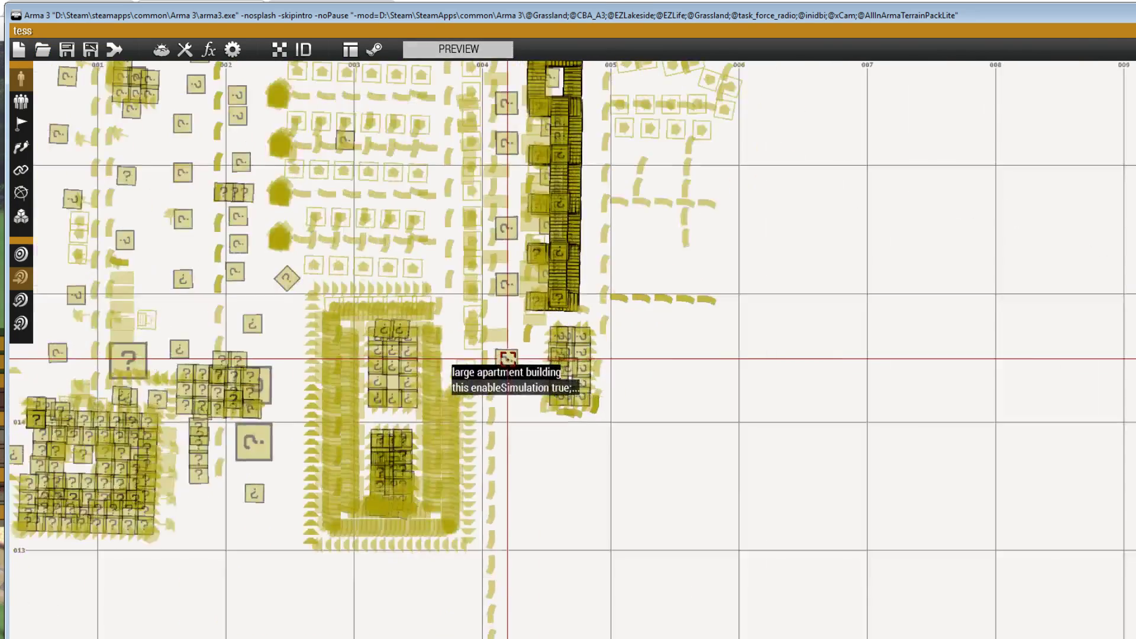
right_drag(584, 252, 551, 467)
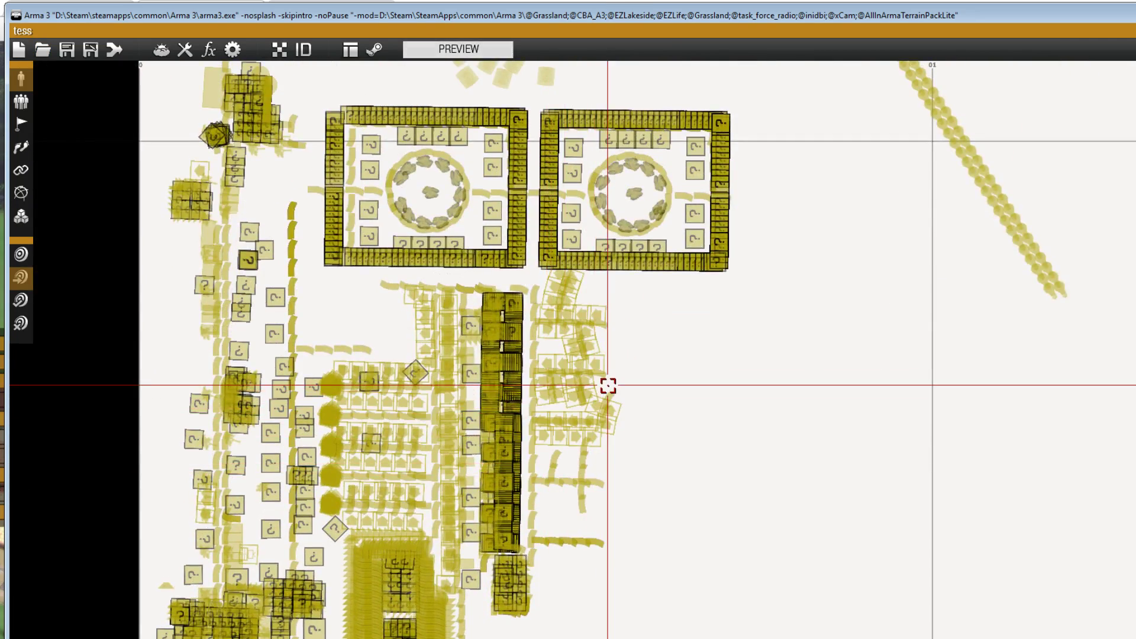
right_drag(644, 355, 624, 246)
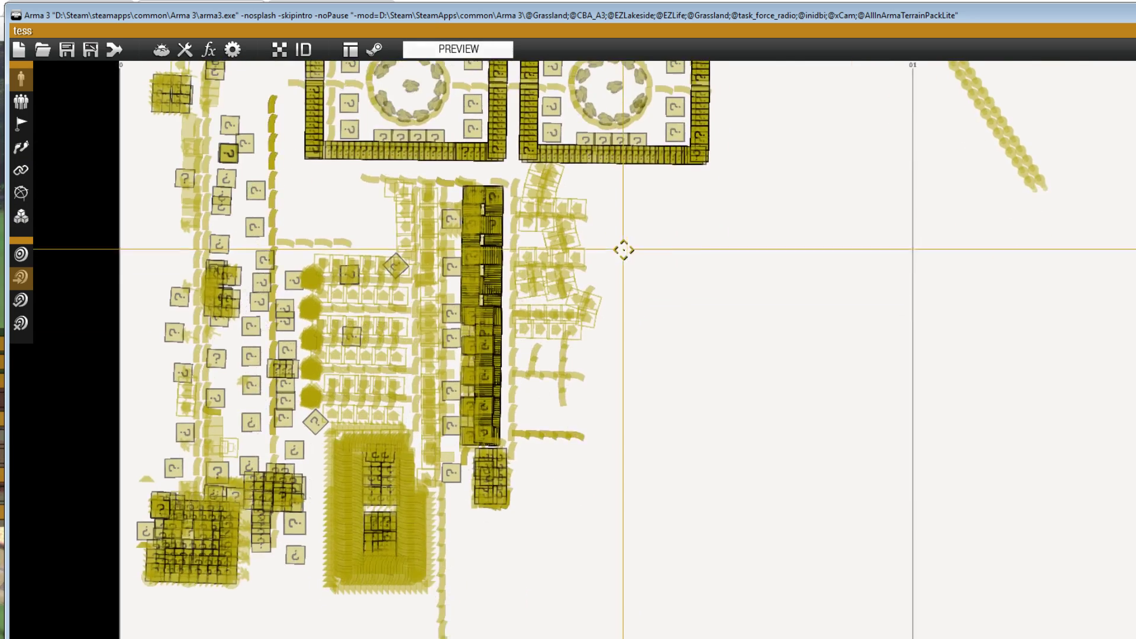
right_drag(661, 455, 591, 275)
scroll(497, 491, up, 3)
scroll(495, 495, down, 3)
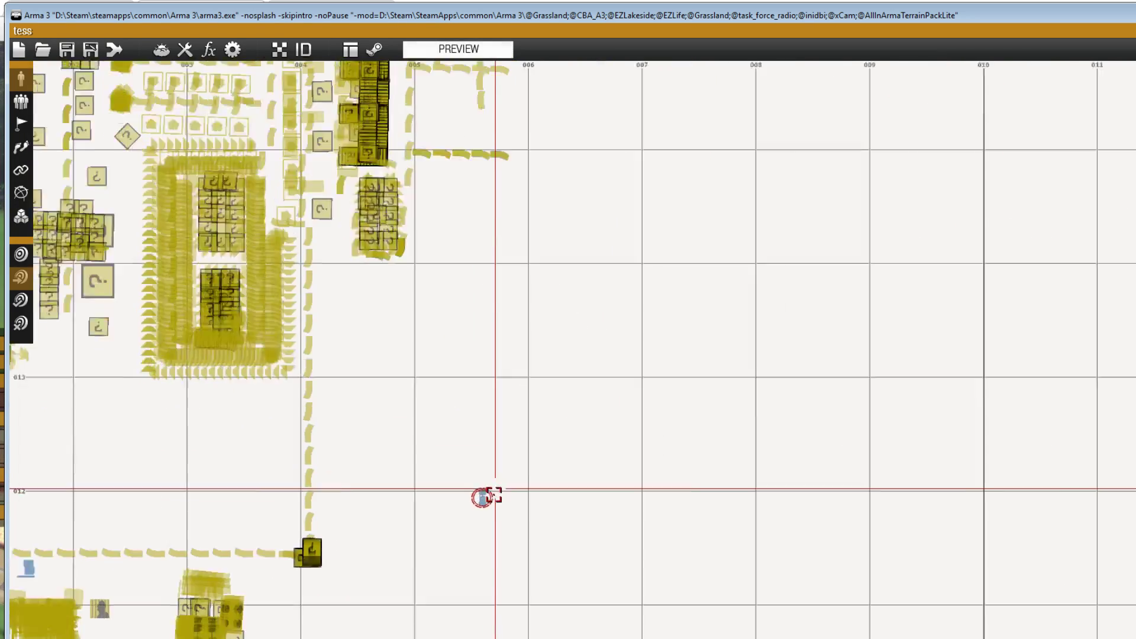
right_drag(217, 585, 328, 551)
scroll(221, 536, up, 3)
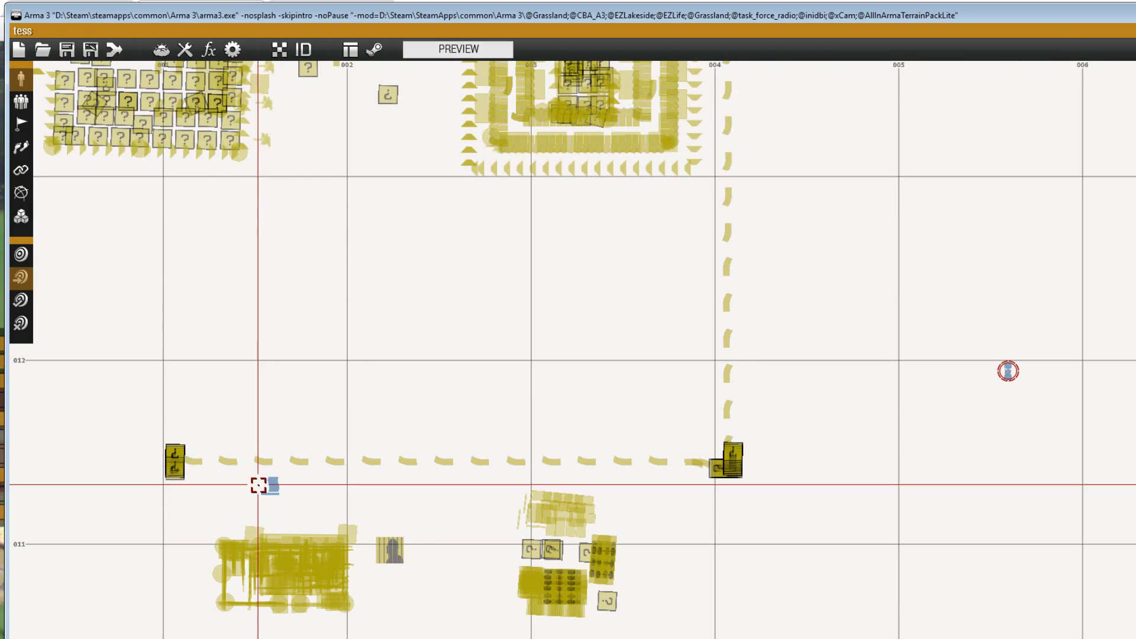
drag(268, 486, 267, 489)
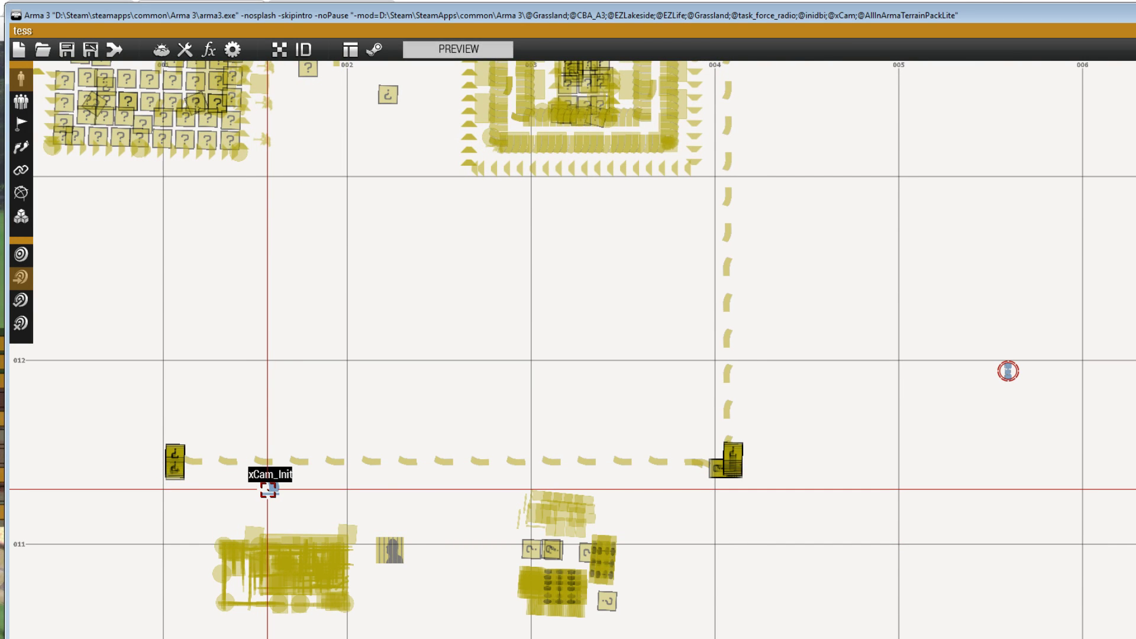
scroll(268, 490, down, 4)
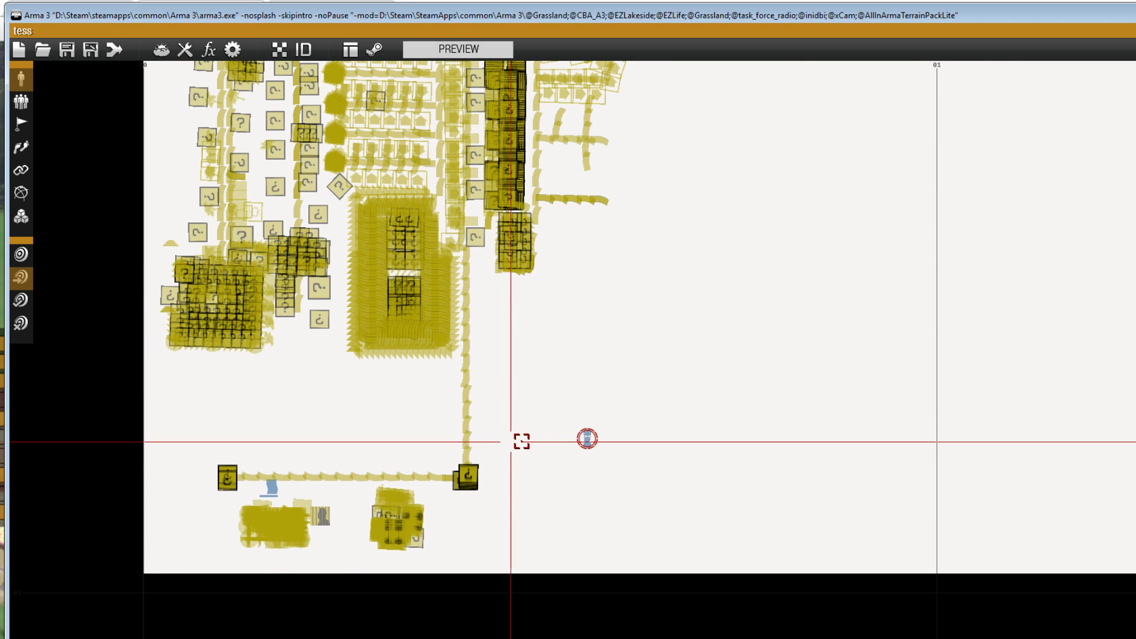
right_drag(575, 362, 568, 520)
right_drag(591, 372, 615, 457)
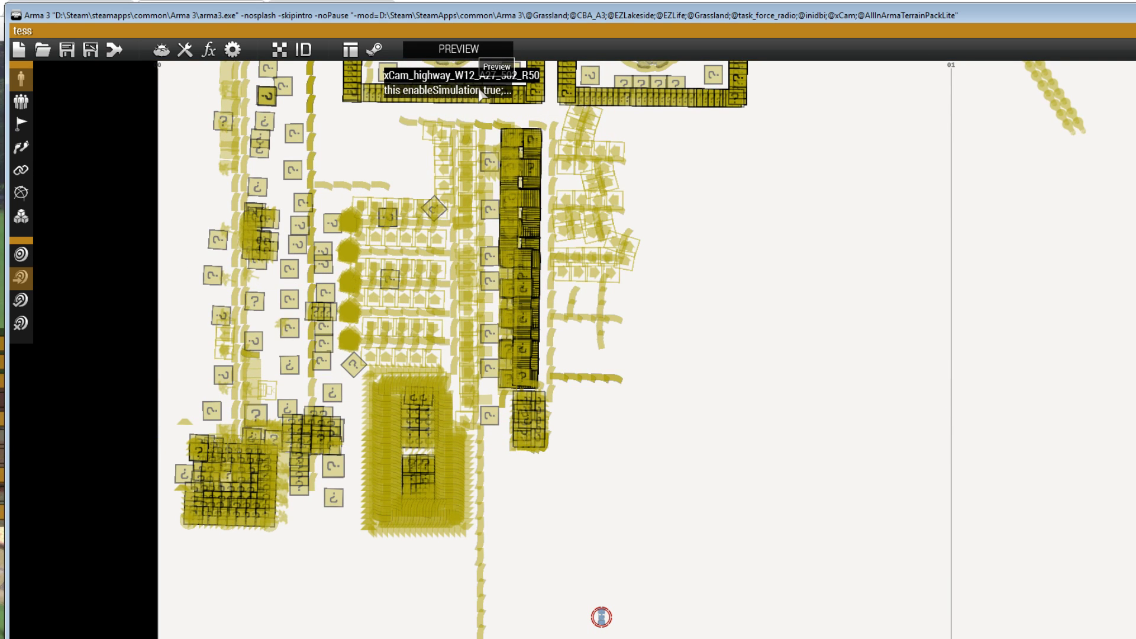
Step: Preview the mission, dismissing any error messages, and start X-Cam from inside the Hunter
click(468, 49)
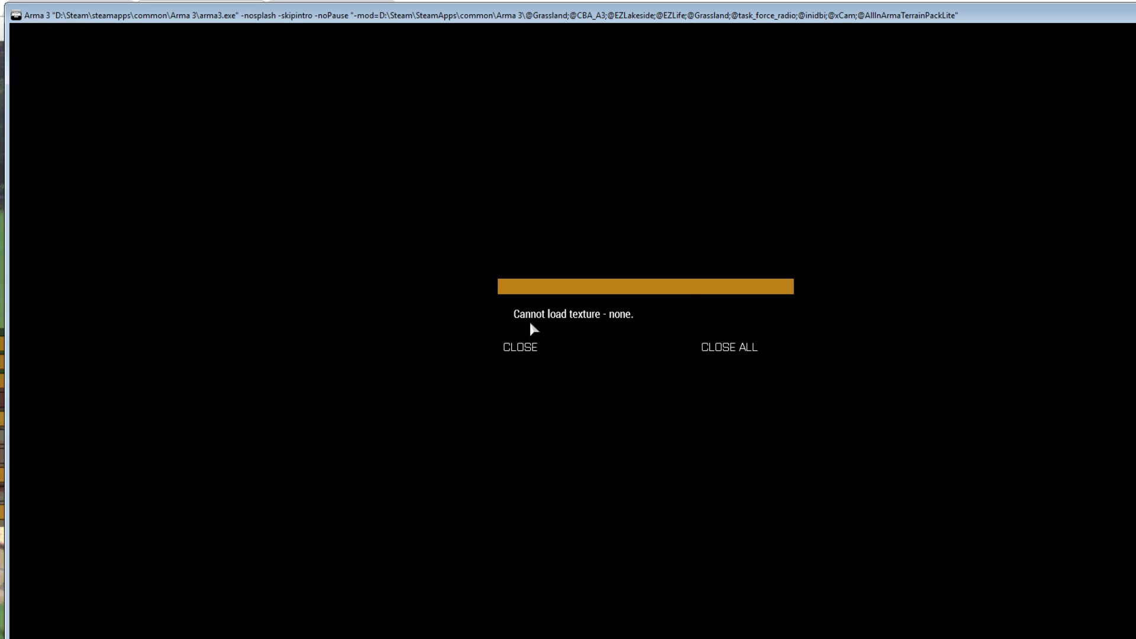
click(769, 347)
scroll(568, 319, down, 5)
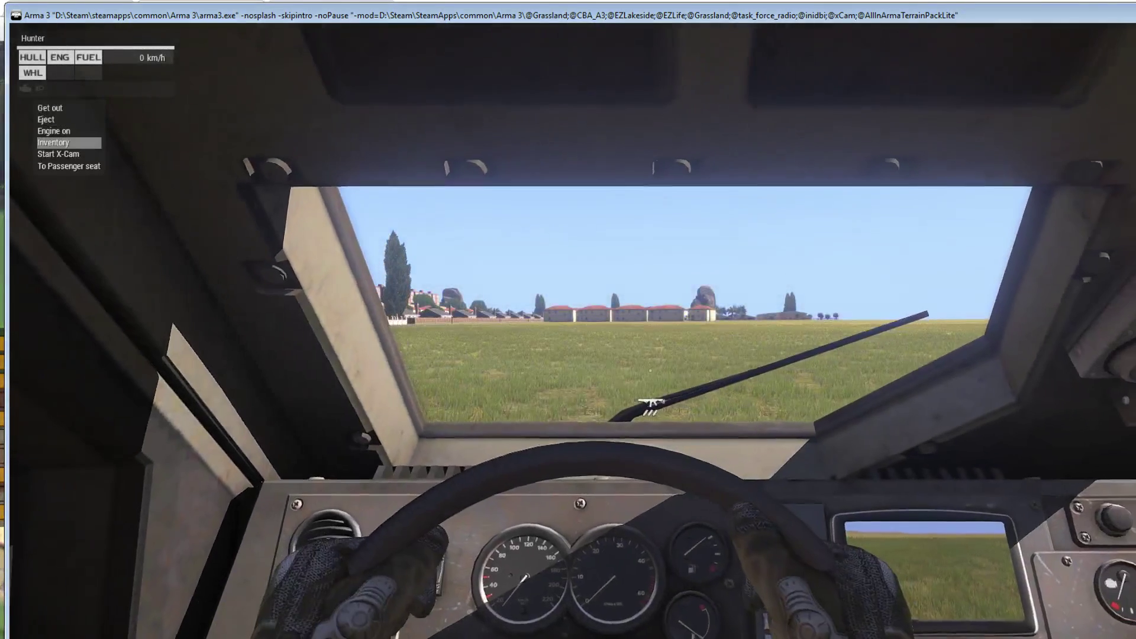
key(Return)
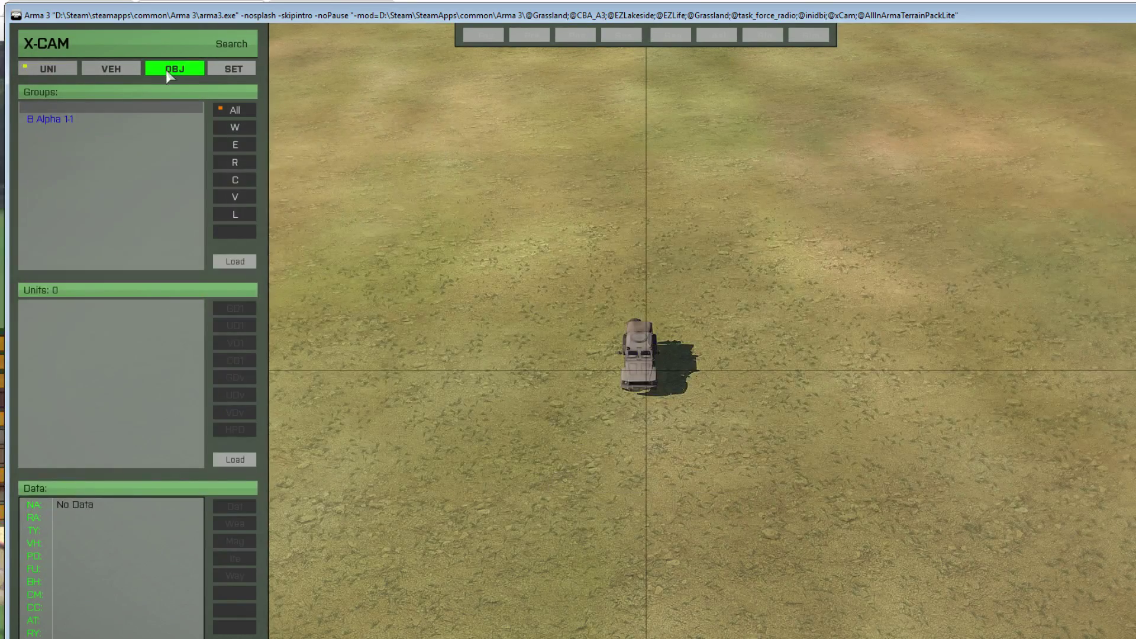
Step: Switch X-Cam to object mode and browse the list of object classes
click(183, 68)
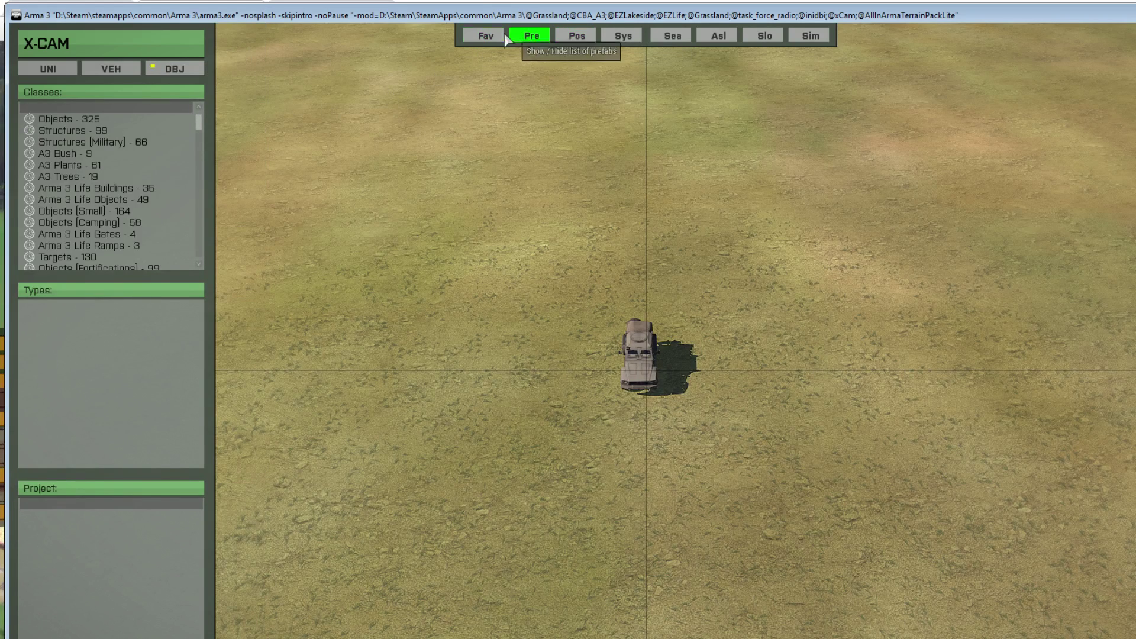
scroll(90, 183, down, 5)
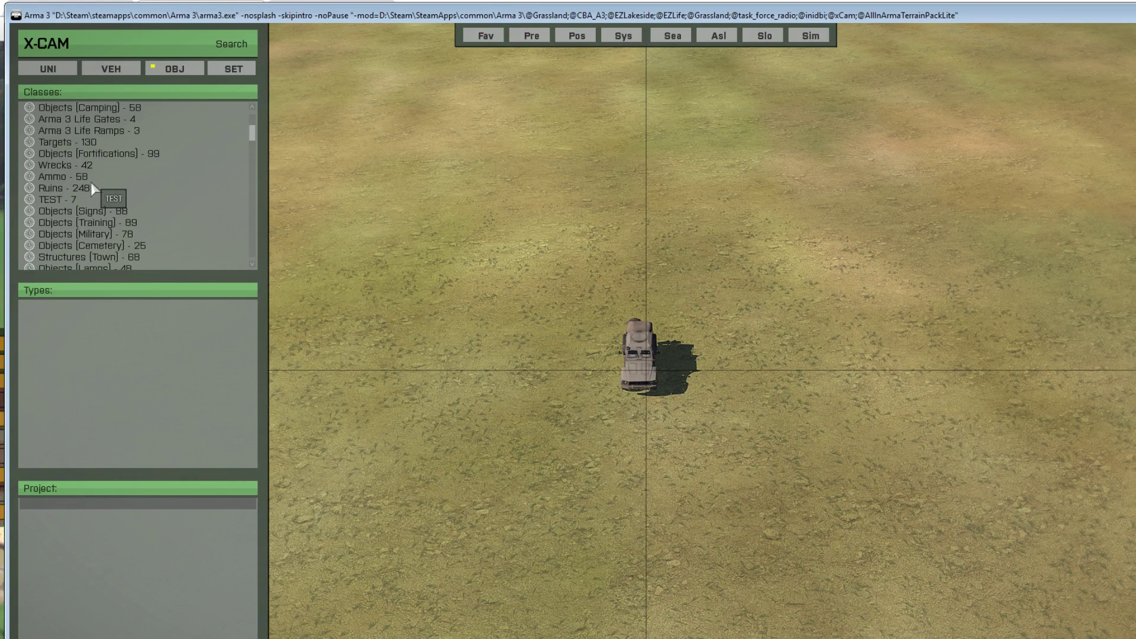
scroll(92, 188, up, 4)
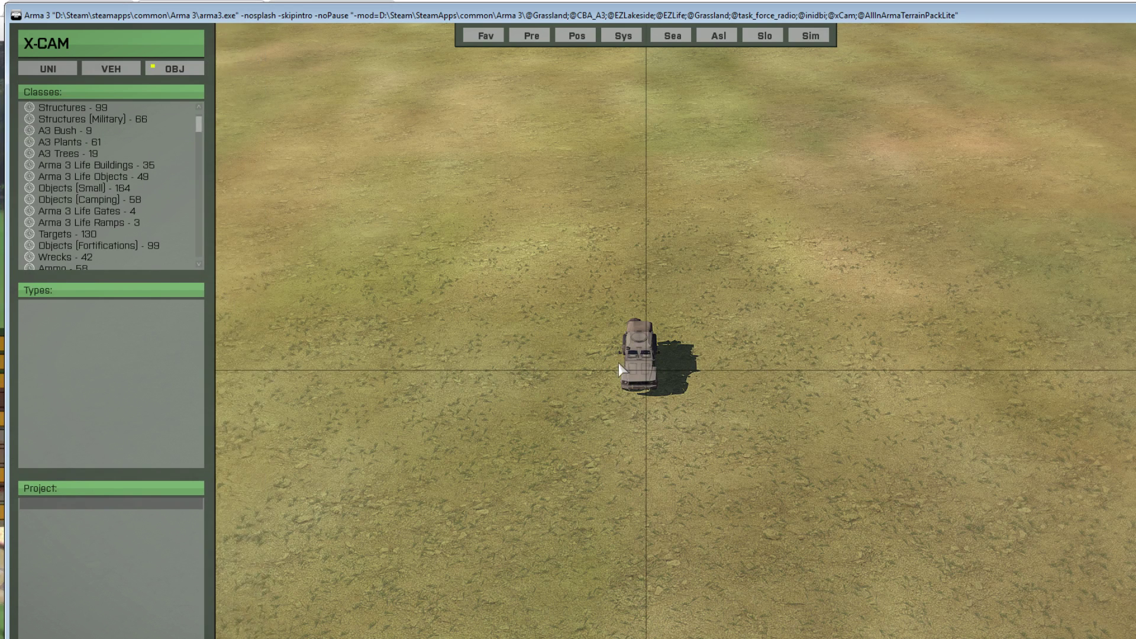
Step: Create a new X-Cam project named test
click(136, 562)
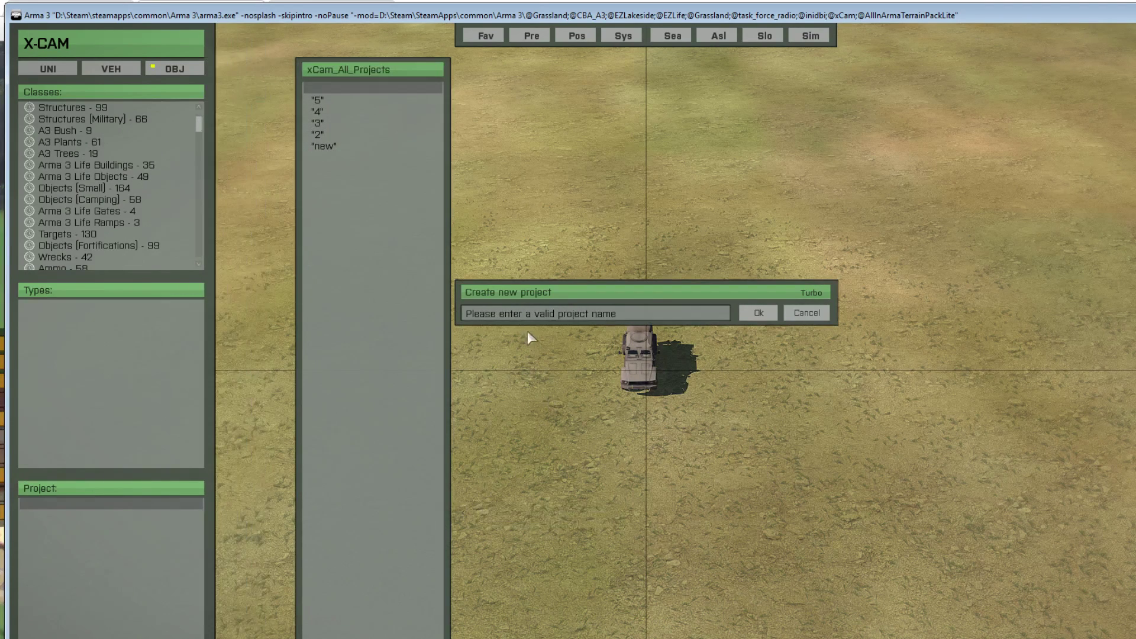
text(test)
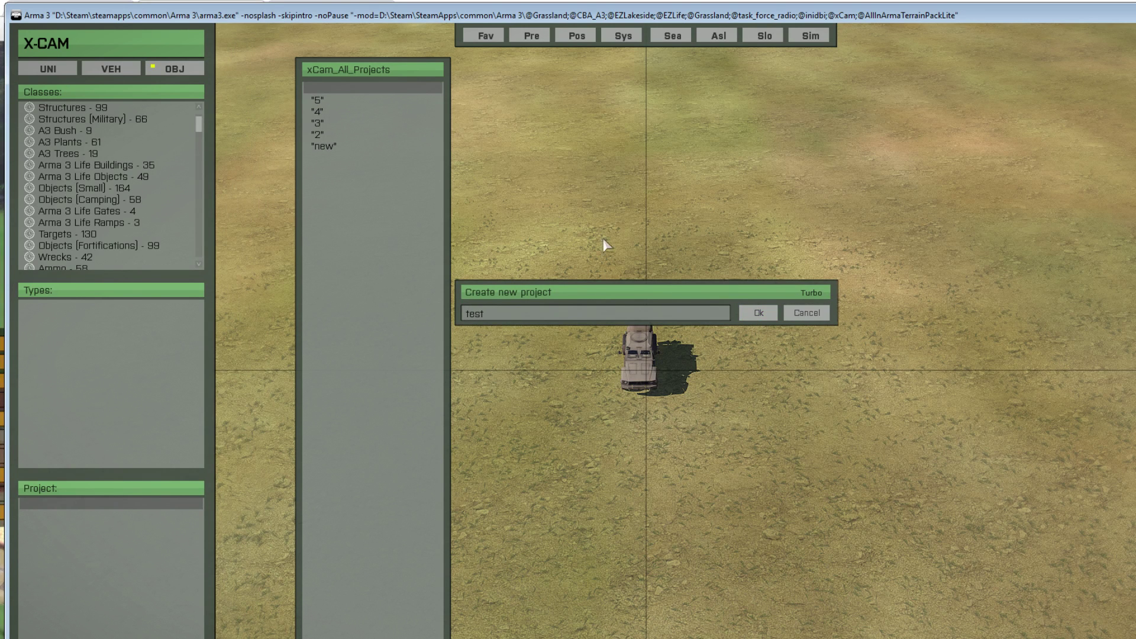
click(770, 314)
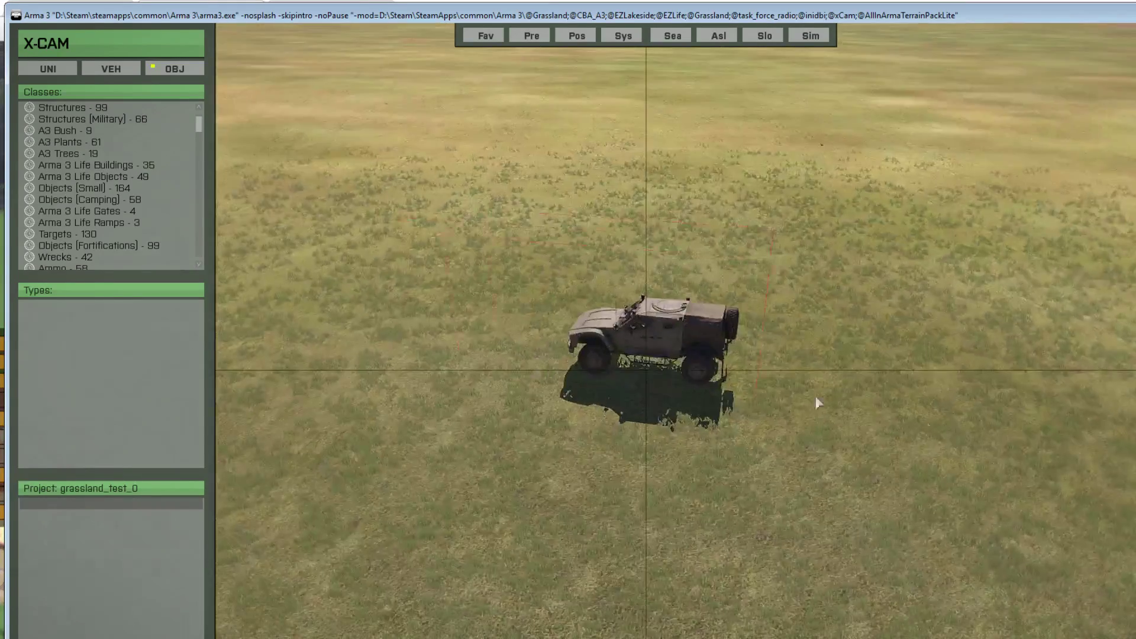
Step: Fly the camera from the Hunter to the walled estate of red-roofed houses to inspect it up close
right_drag(816, 403, 638, 405)
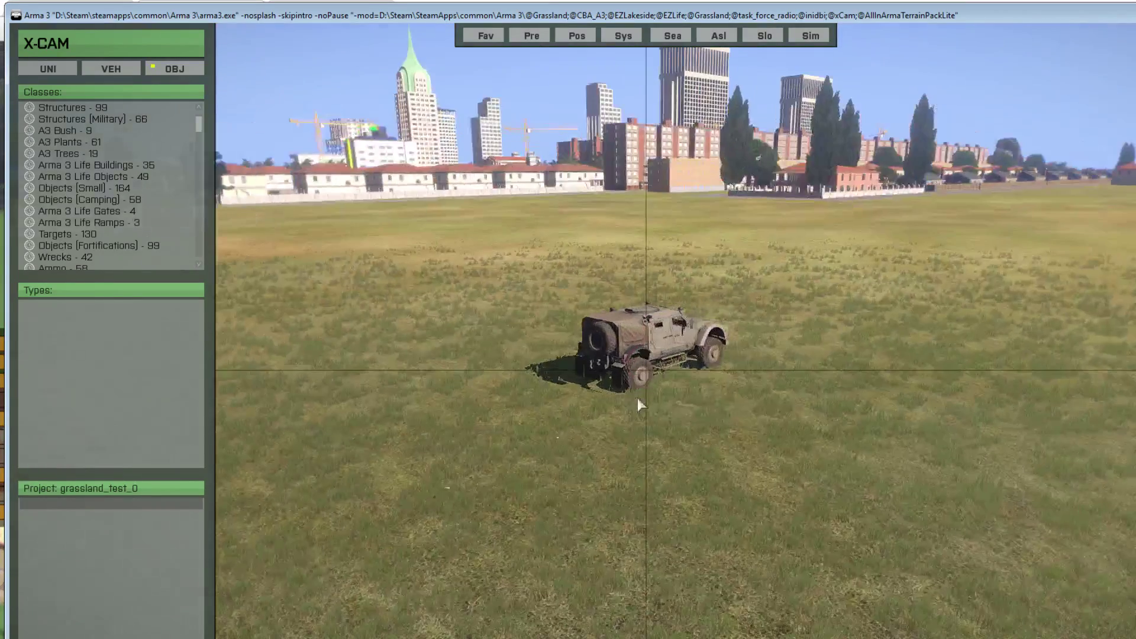
key(w)
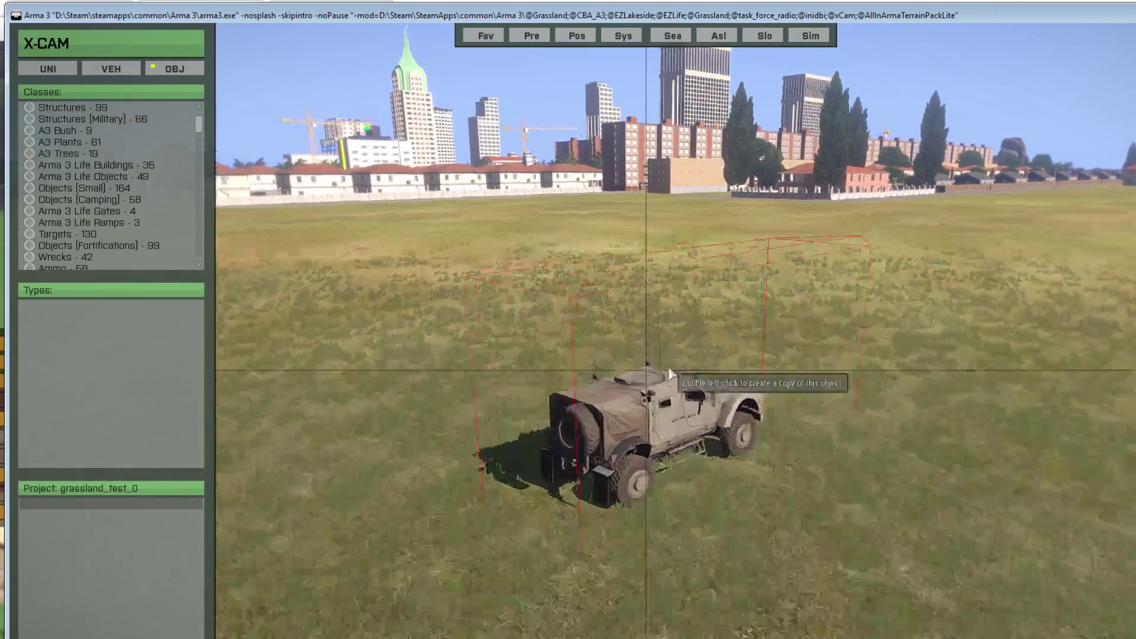
key(q)
right_drag(665, 368, 776, 395)
key(w)
drag(776, 398, 736, 477)
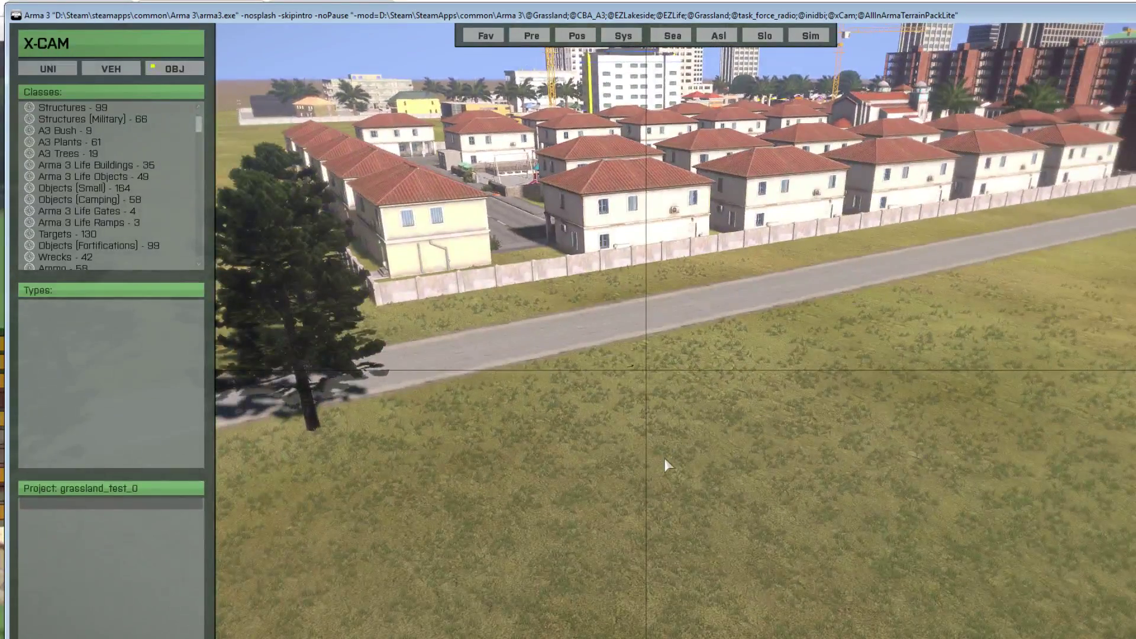
key(w)
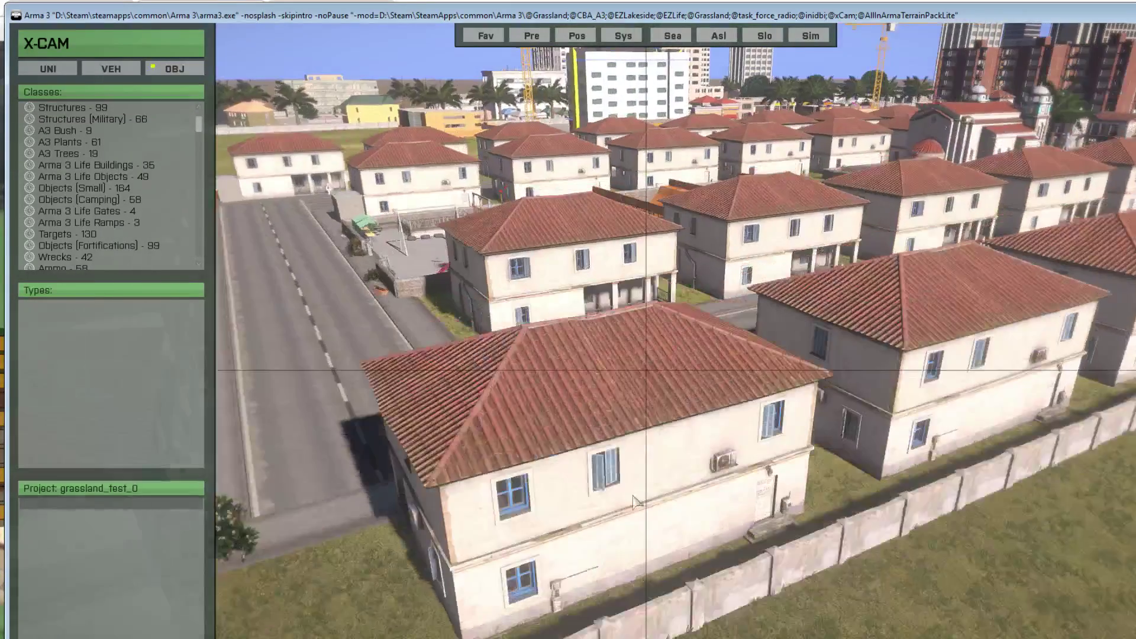
Step: Fly the camera from the housing estate past the tank monument plaza to the open grass field beside the flat-roofed glass building
drag(632, 496, 794, 409)
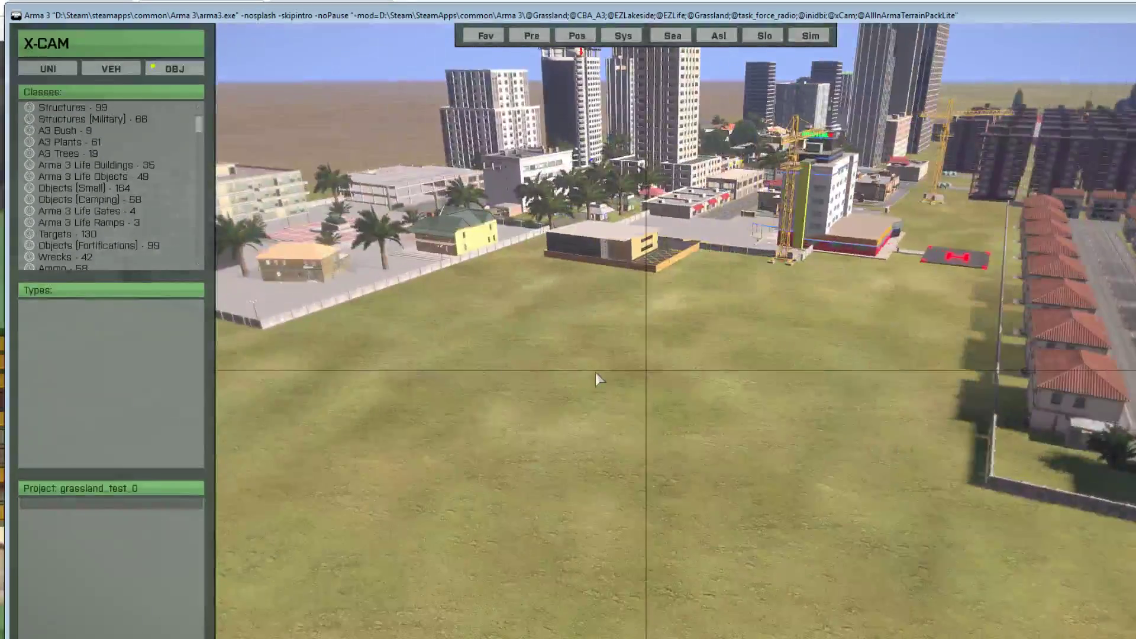
right_drag(595, 372, 597, 406)
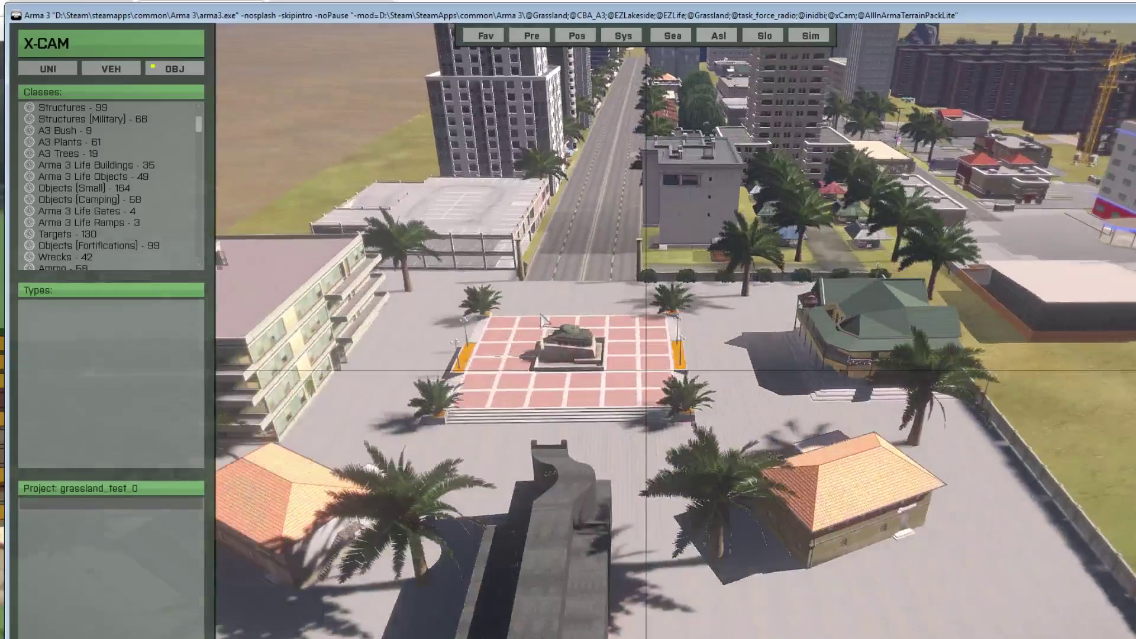
key(w)
right_drag(541, 315, 572, 304)
key(w)
key(z)
right_drag(640, 391, 647, 318)
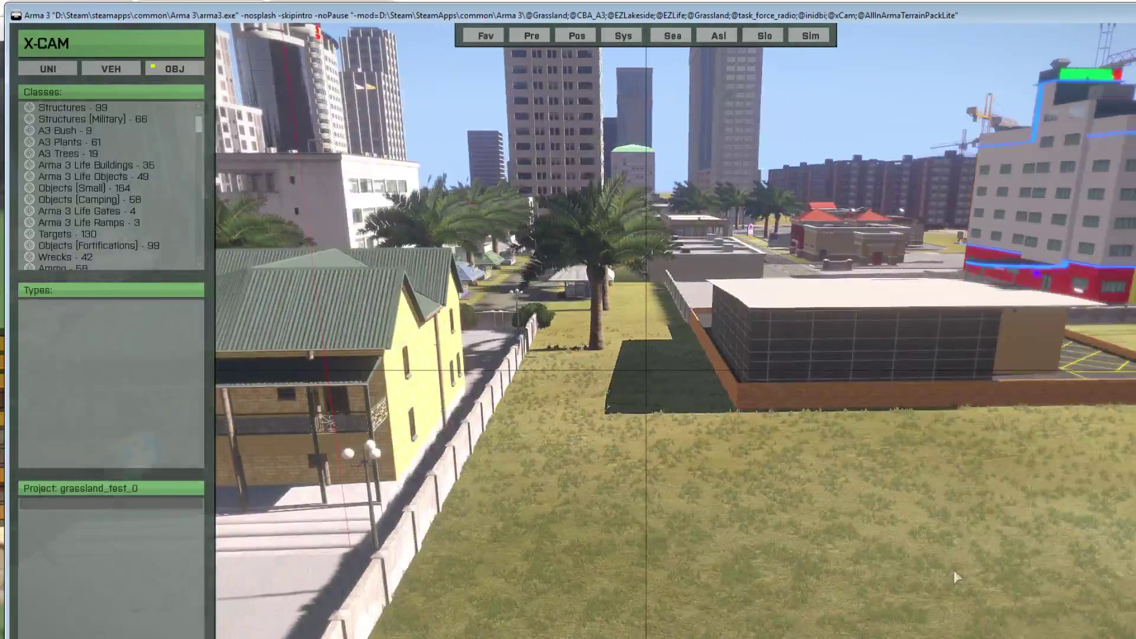
right_drag(954, 570, 883, 513)
key(d)
key(w)
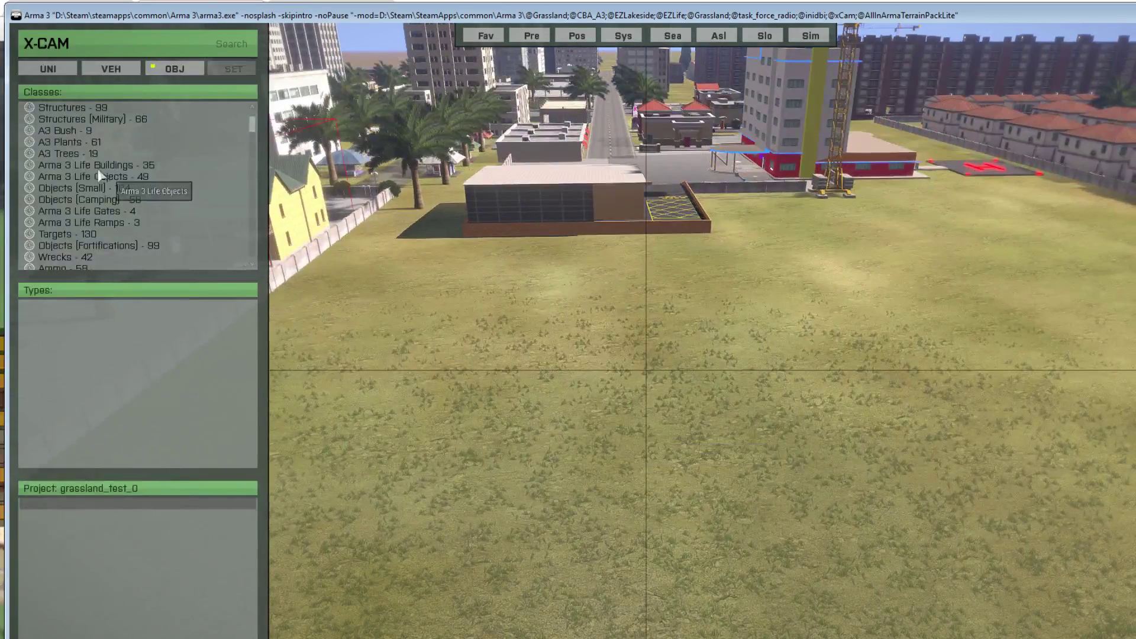
right_drag(689, 353, 575, 320)
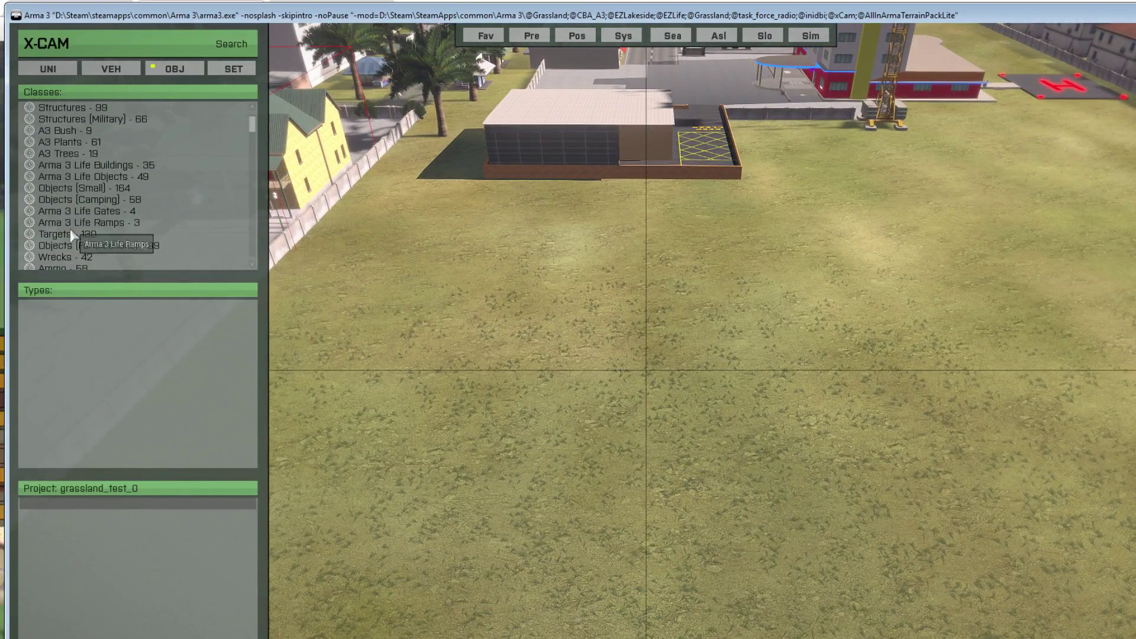
Step: Create a temporary Land_i_Shop_02_V2_F building from the Structures (Commercial) class on the open grass field
scroll(73, 230, up, 1)
scroll(71, 225, down, 15)
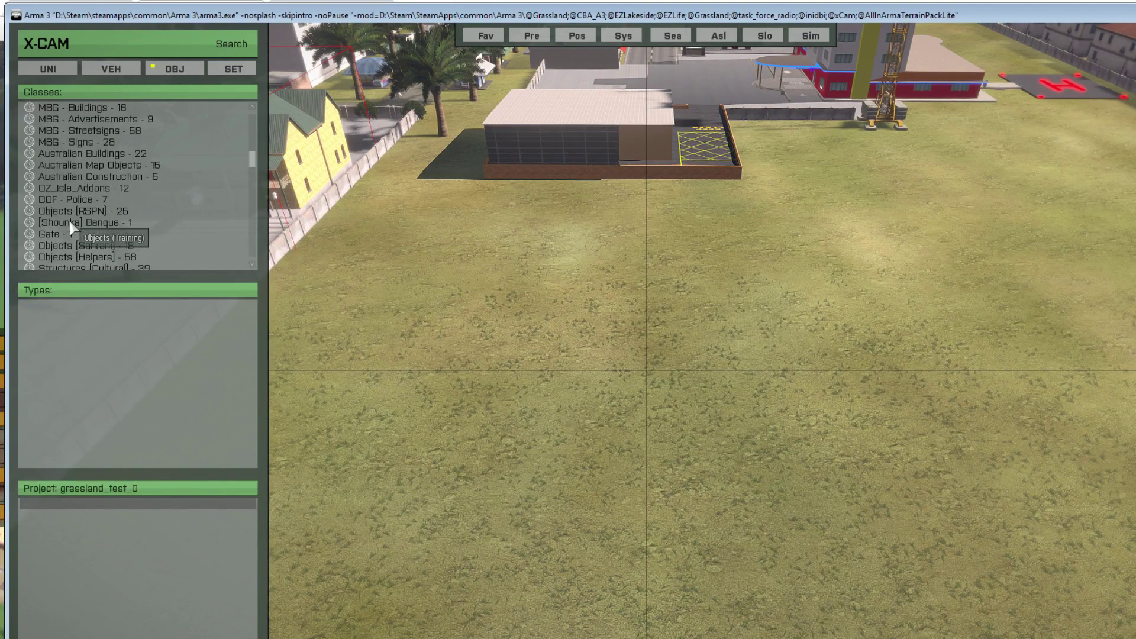
scroll(102, 202, down, 10)
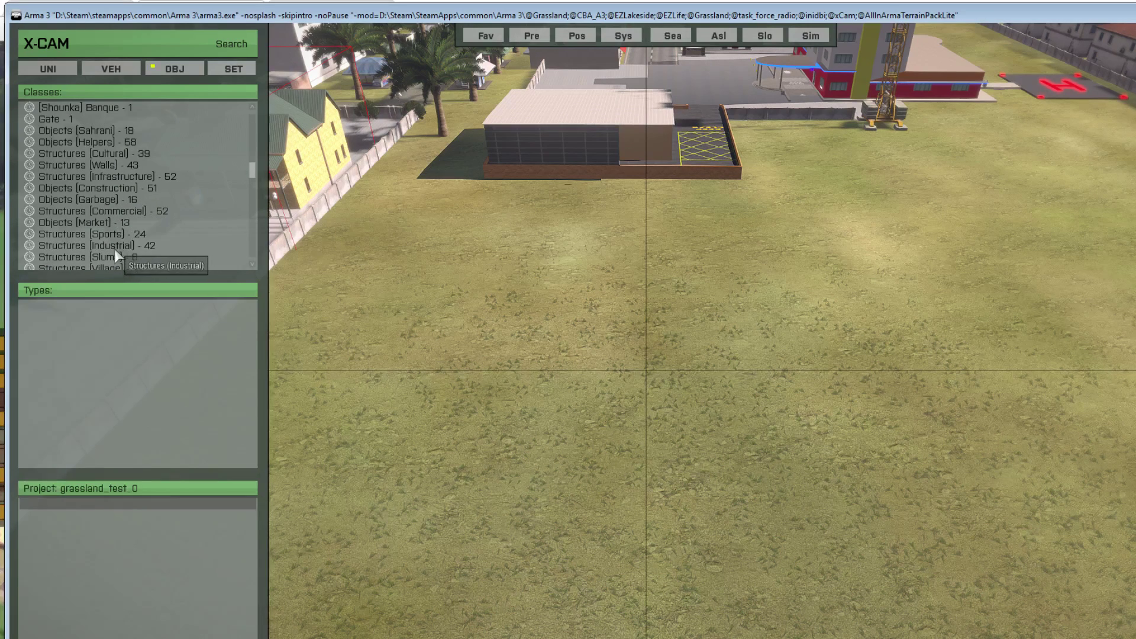
click(122, 210)
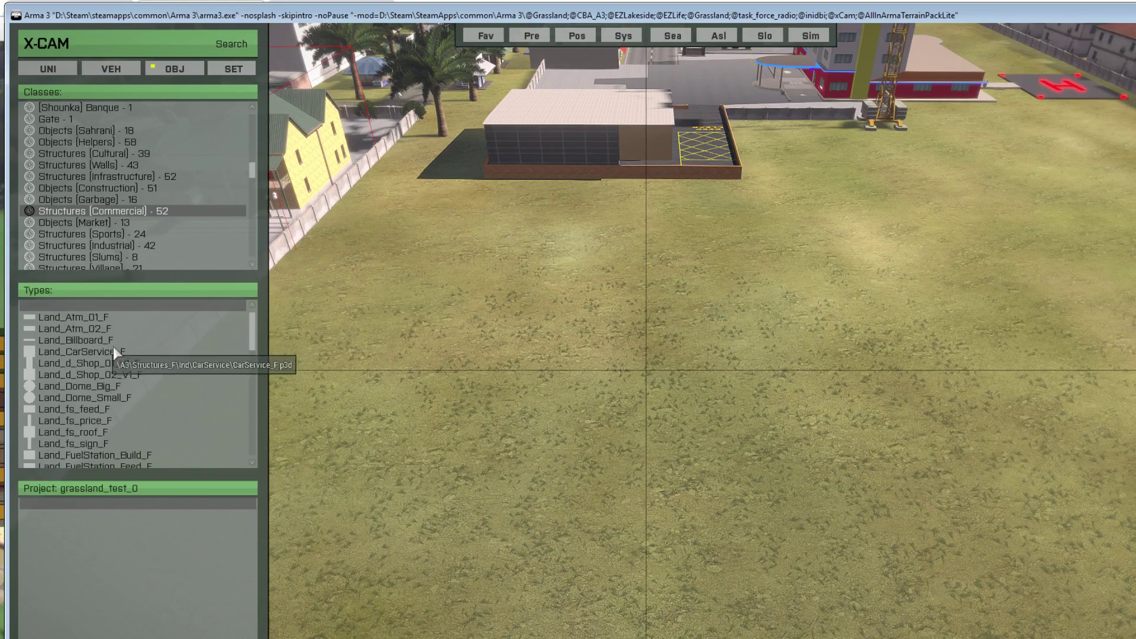
scroll(141, 343, down, 8)
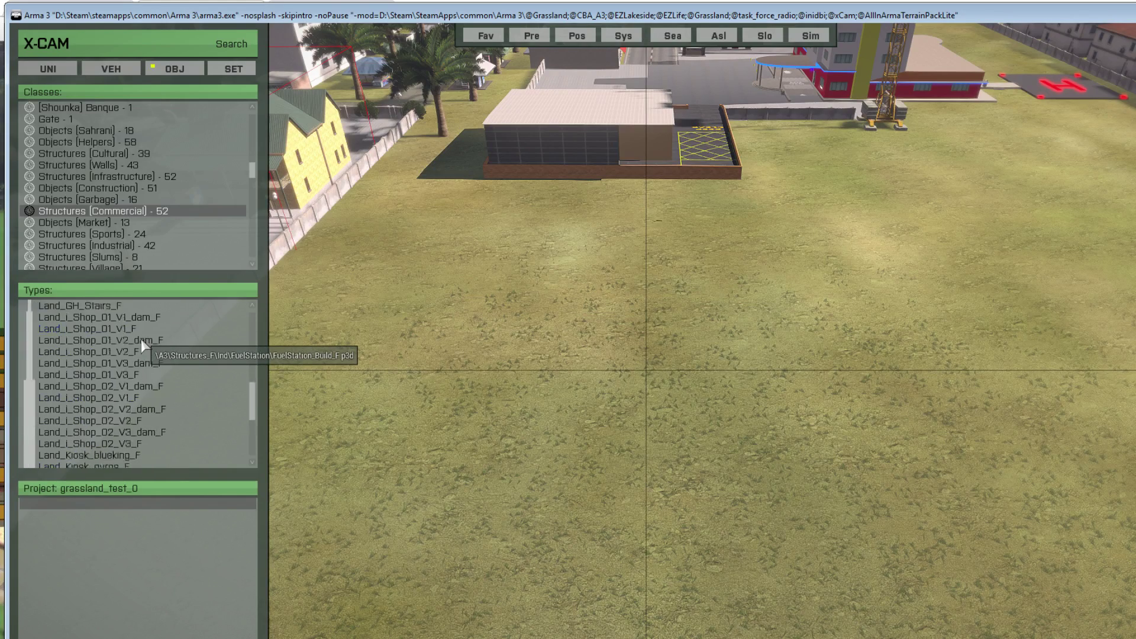
click(111, 361)
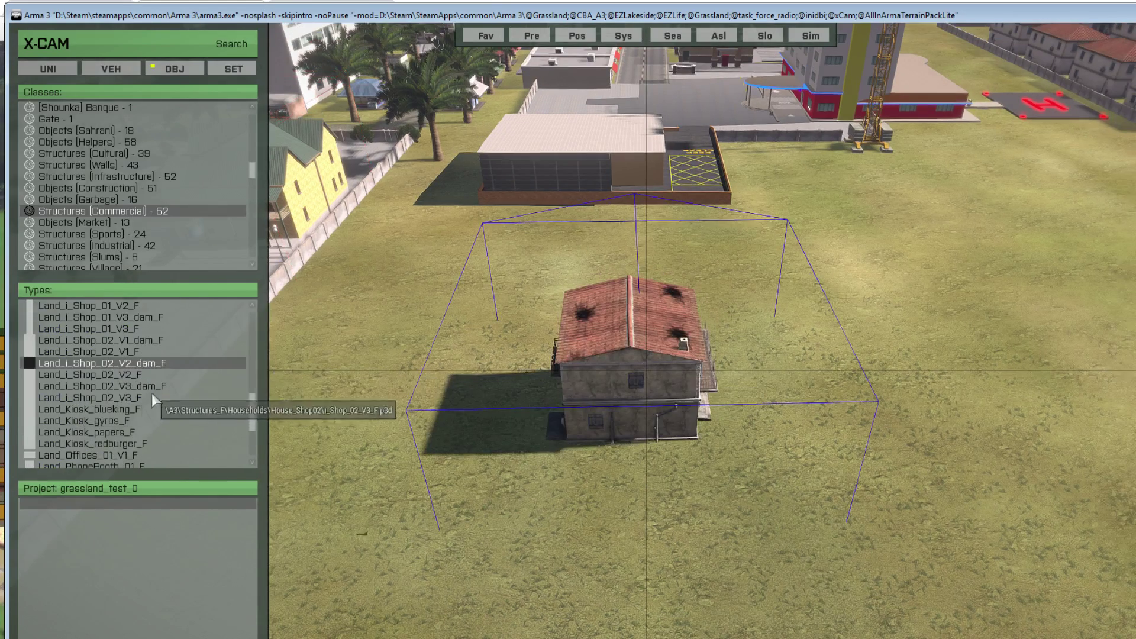
click(141, 374)
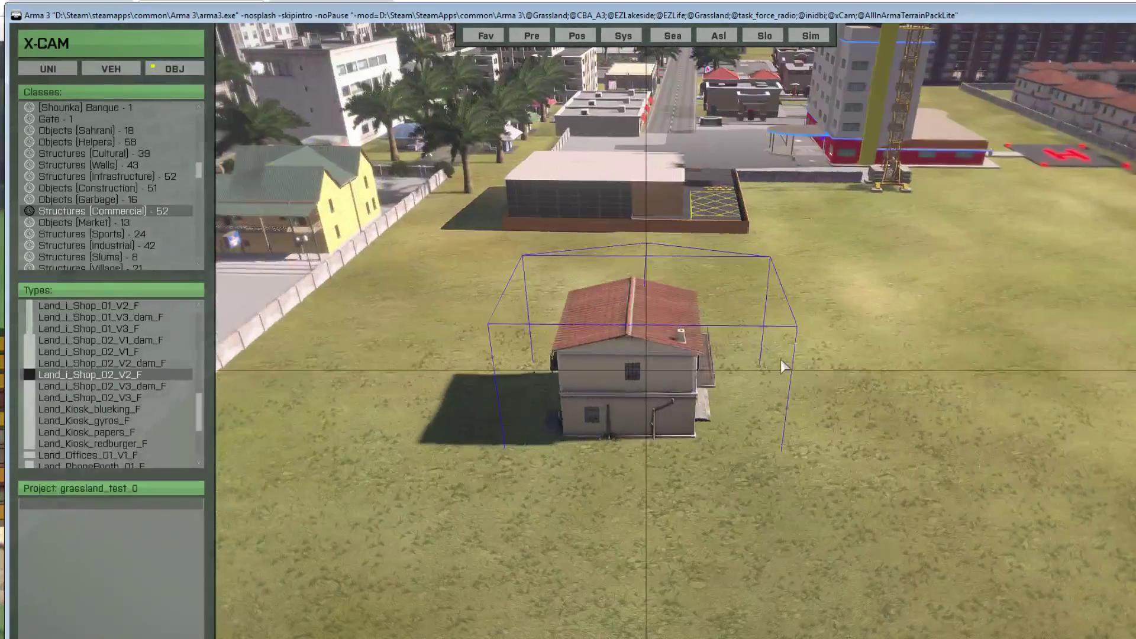
right_drag(780, 360, 786, 357)
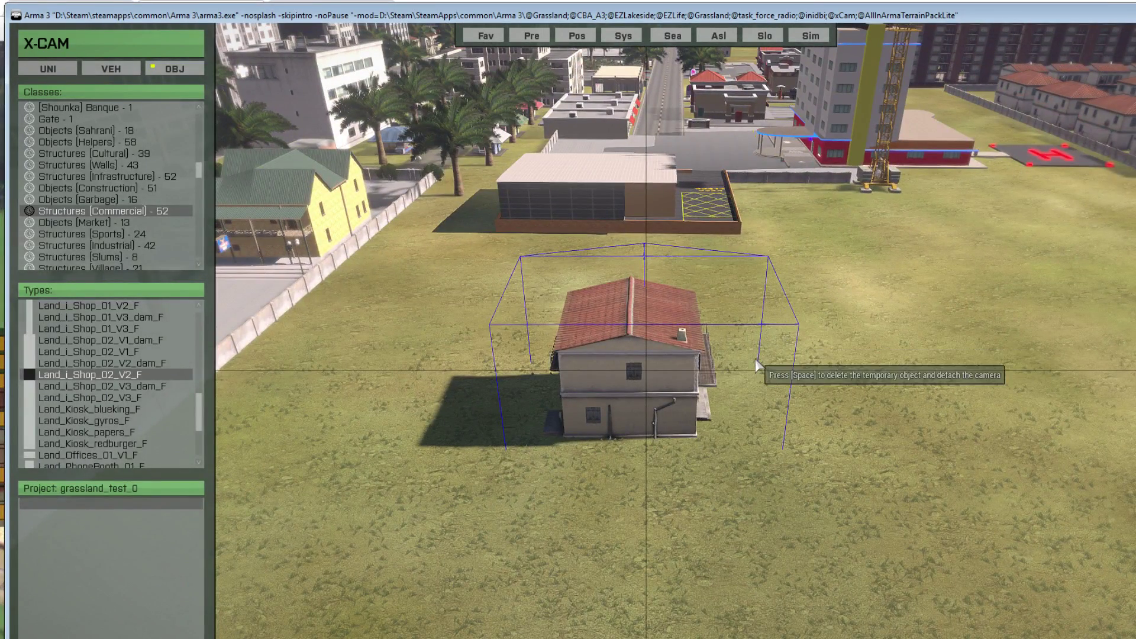
Step: Rotate the temporary shop until its balcony and shopfront face the camera, checking it up close
scroll(755, 358, up, 3)
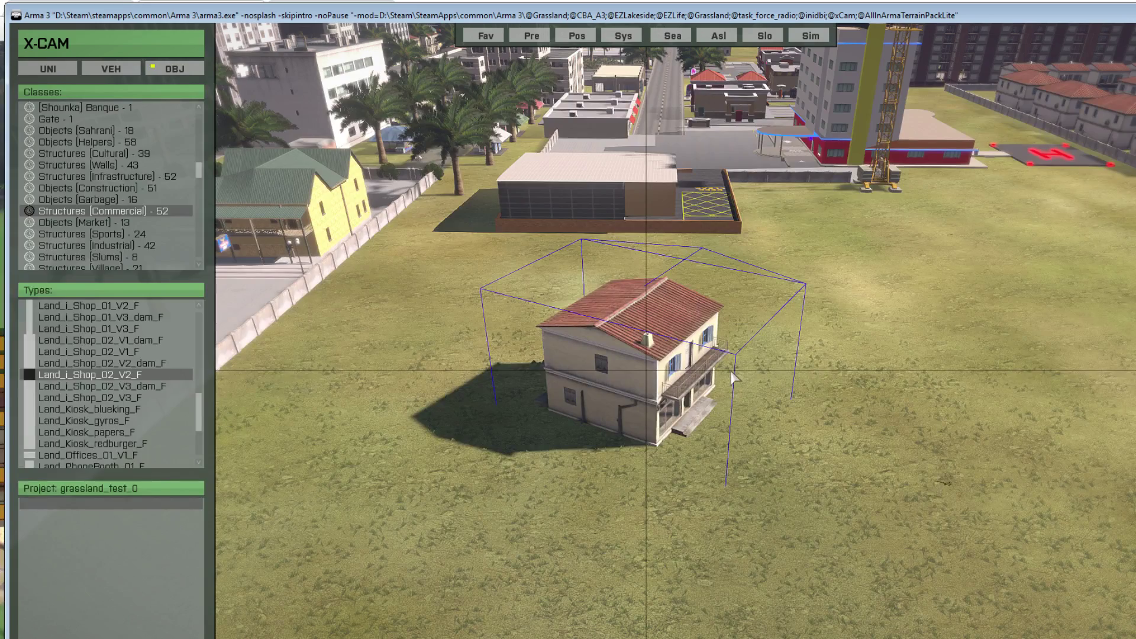
scroll(747, 370, down, 5)
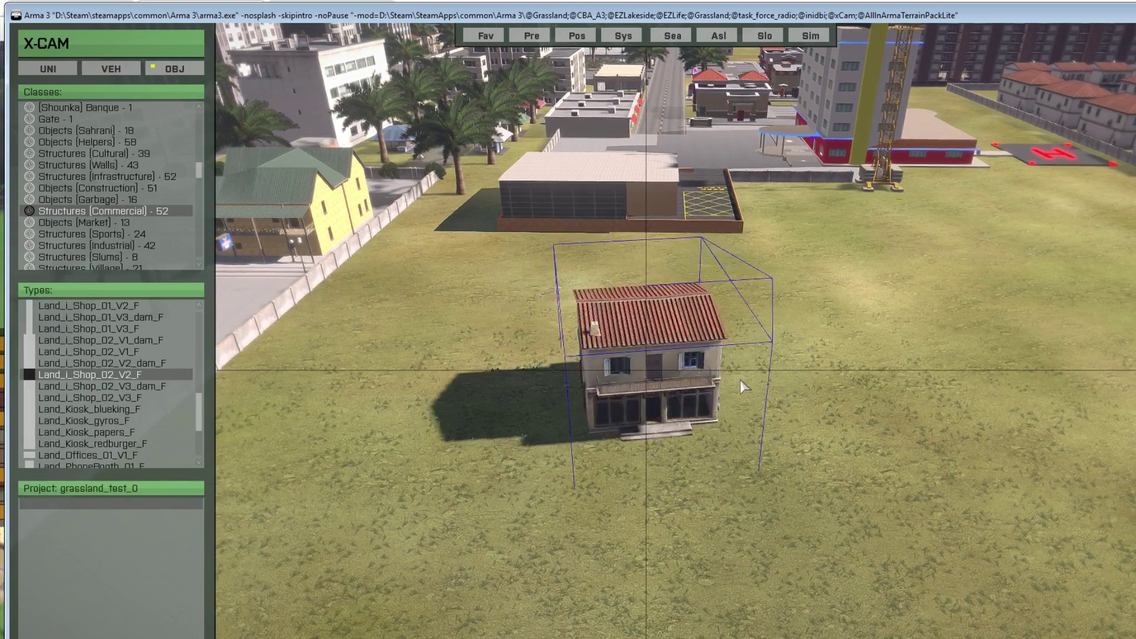
scroll(741, 379, down, 1)
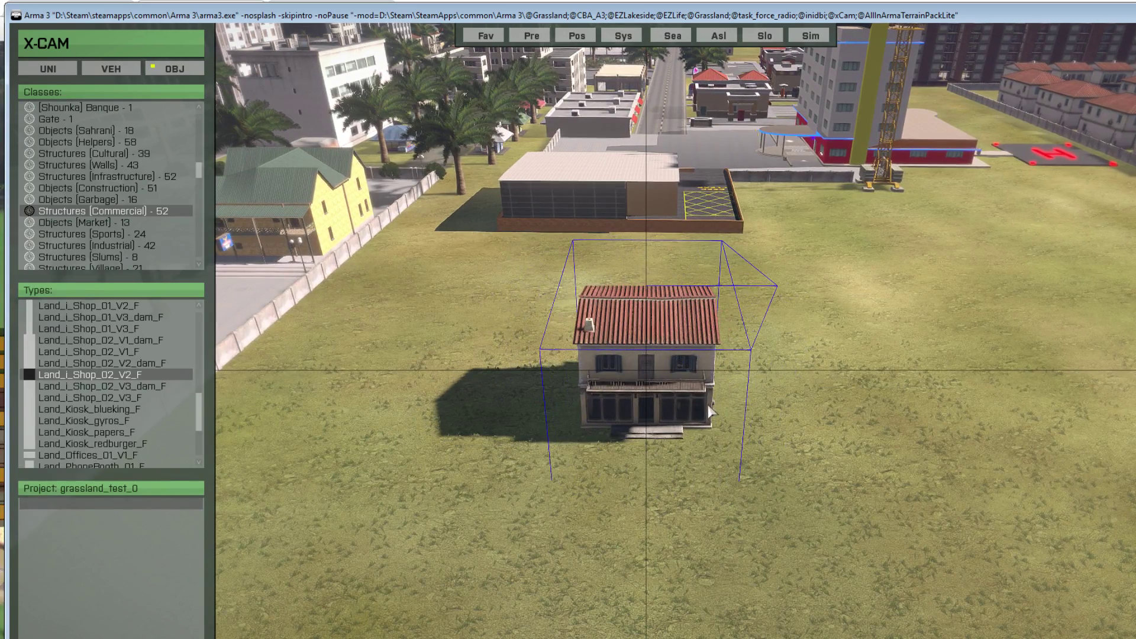
scroll(719, 404, up, 3)
right_drag(718, 405, 751, 406)
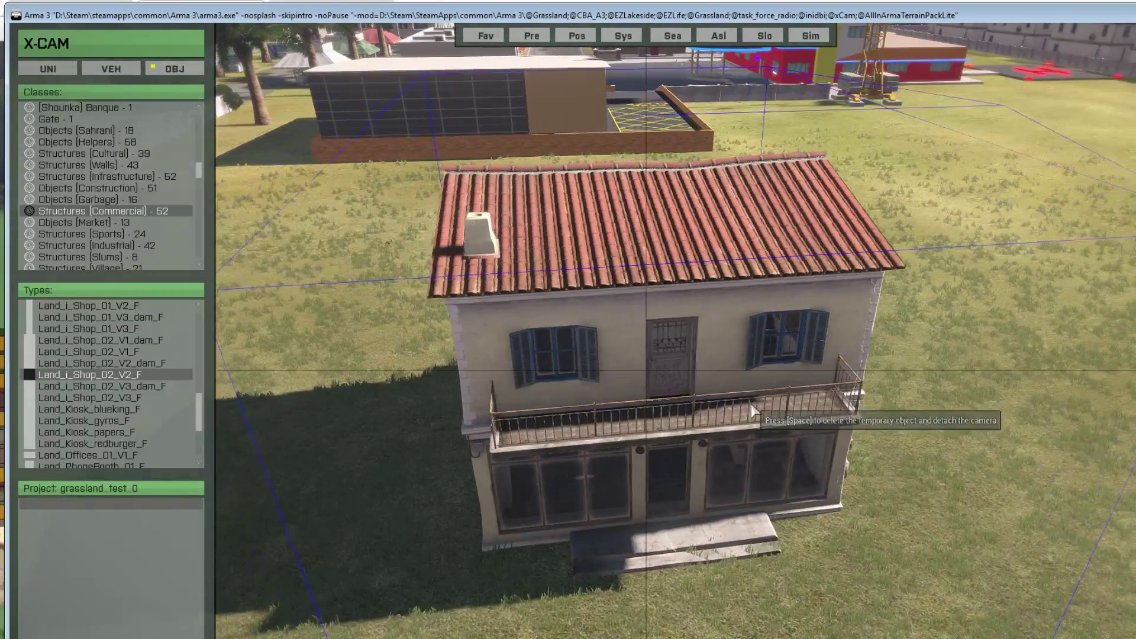
key(space)
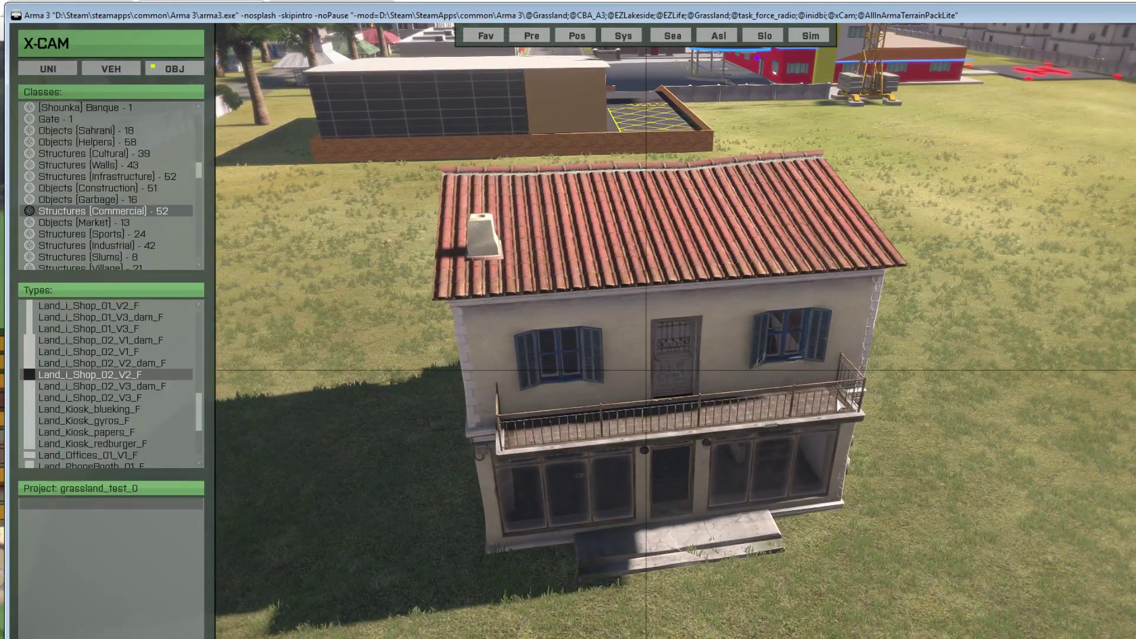
scroll(864, 396, down, 2)
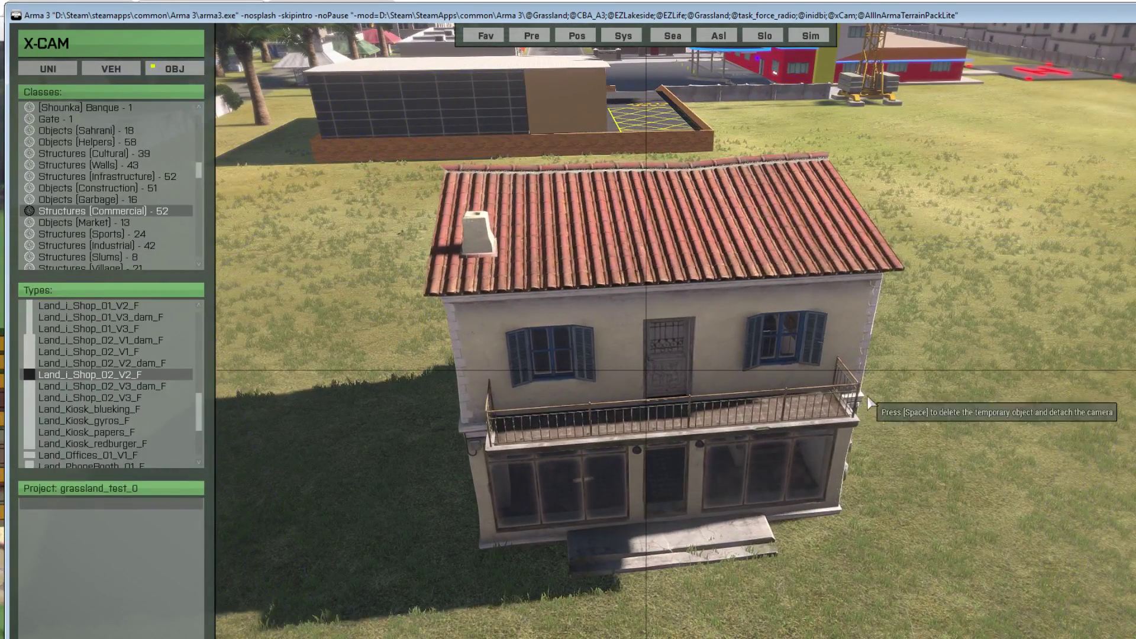
scroll(868, 401, down, 1)
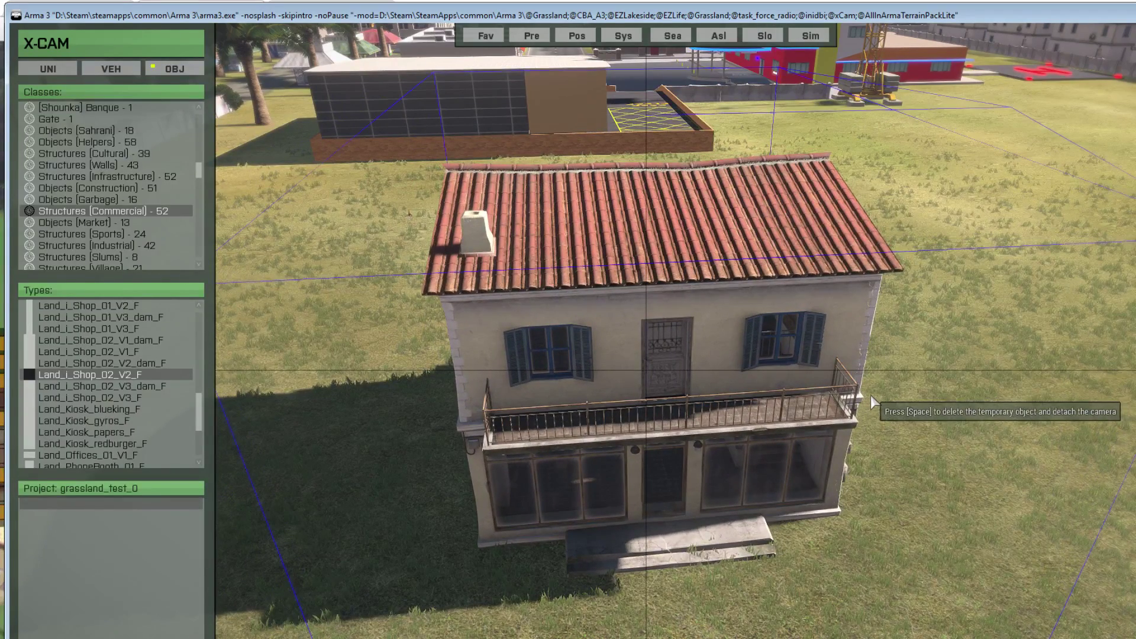
scroll(866, 396, down, 3)
right_drag(866, 396, 861, 407)
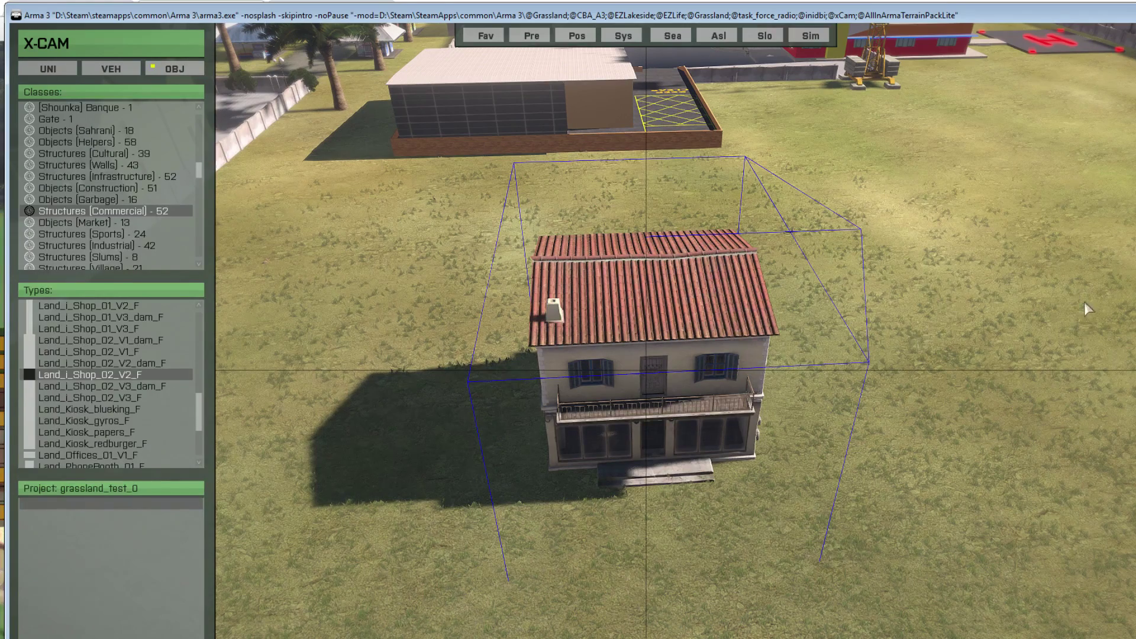
Step: Copy the shop sideways across the grass to form a row of four
right_drag(1084, 302, 886, 365)
scroll(826, 317, down, 3)
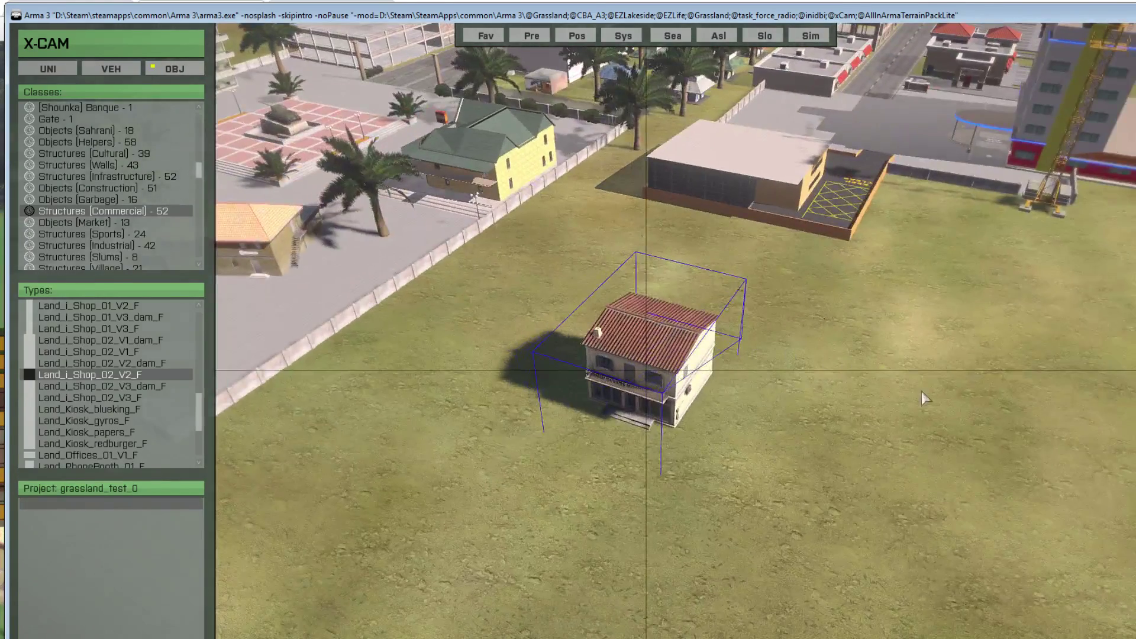
key(Right)
key(Right)
key(Right)
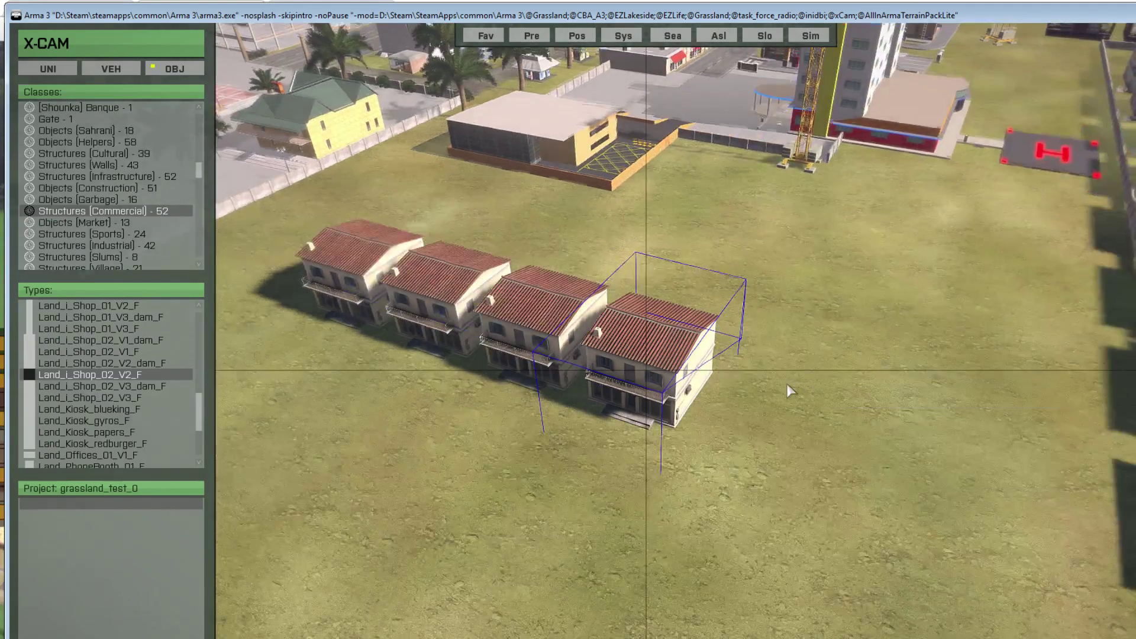
click(787, 383)
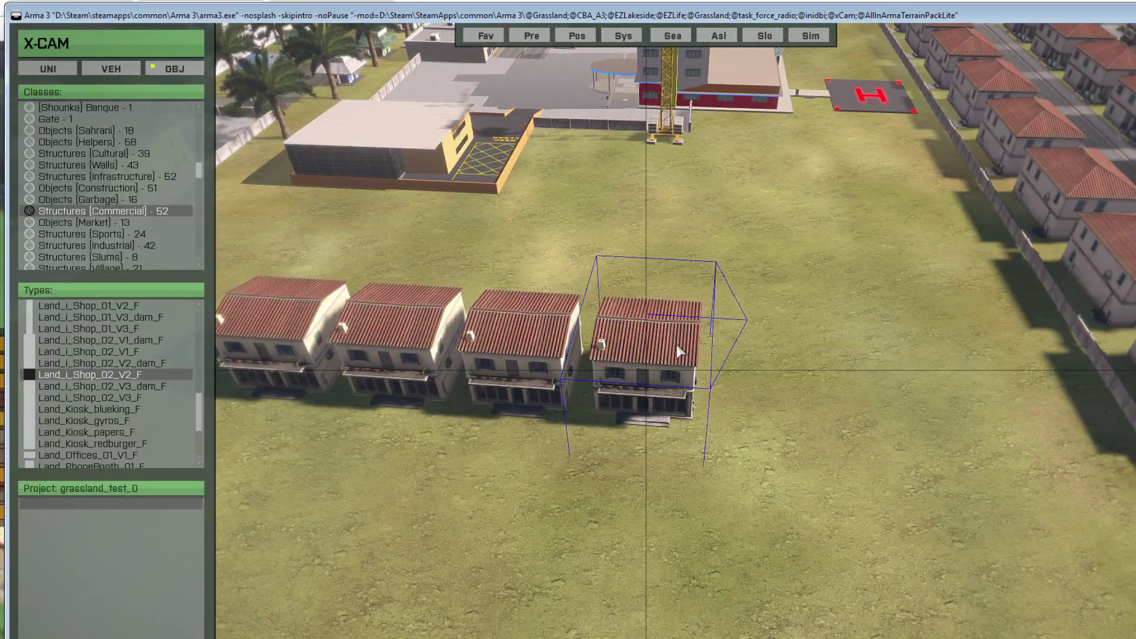
Step: Add three more shop copies behind the row, using copy direction West, and remove the temporary object
key(Tab)
key(Tab)
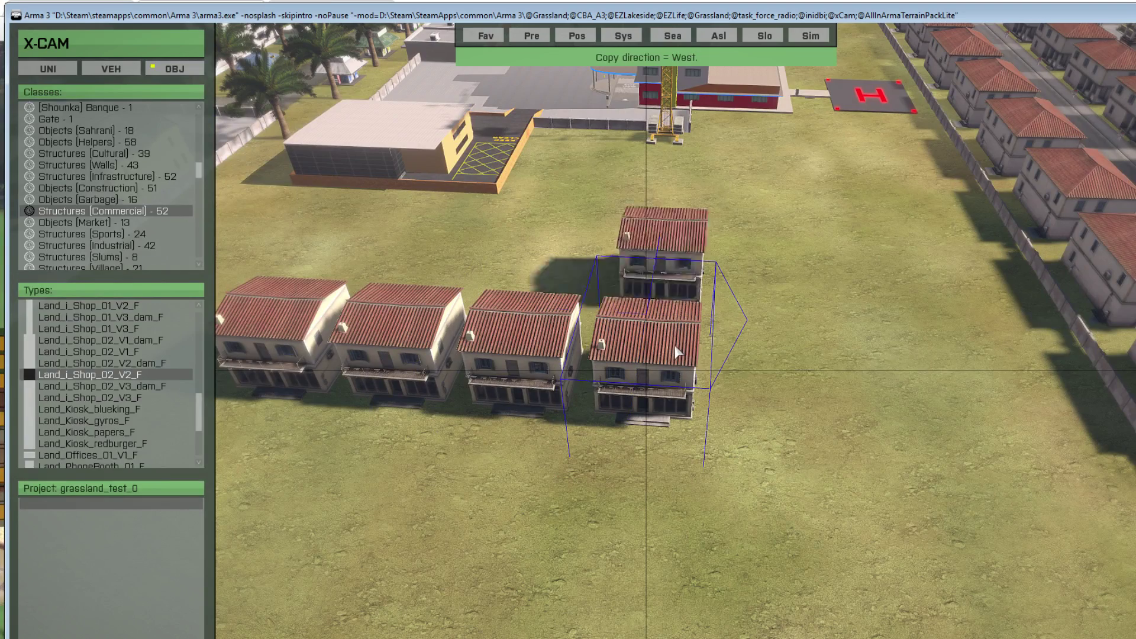
click(676, 352)
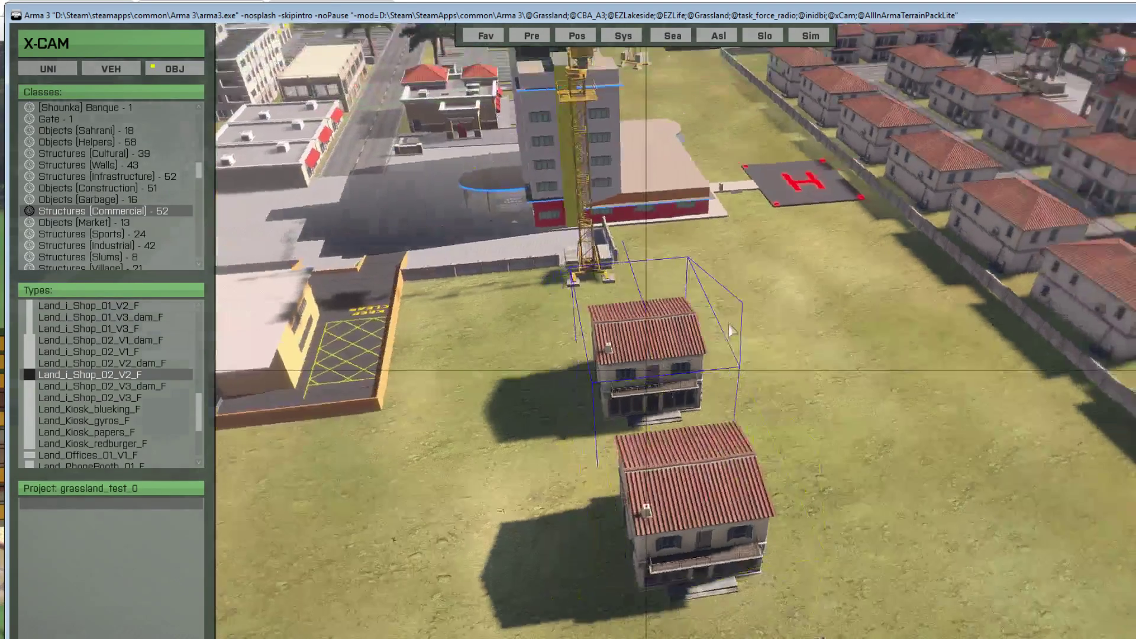
key(Tab)
click(719, 336)
click(719, 335)
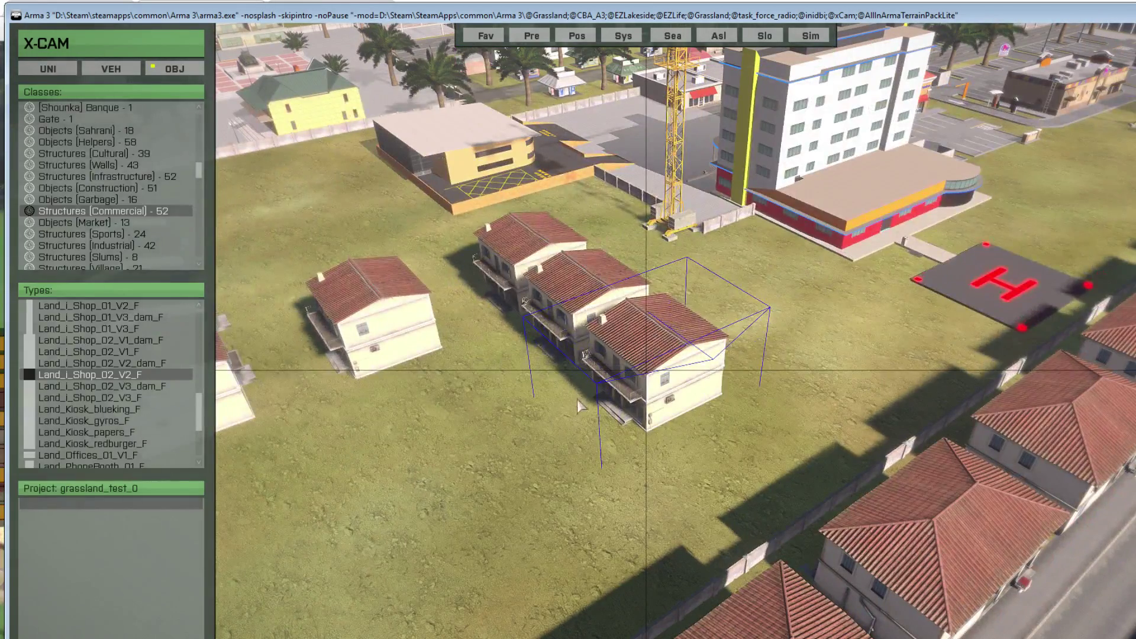
key(space)
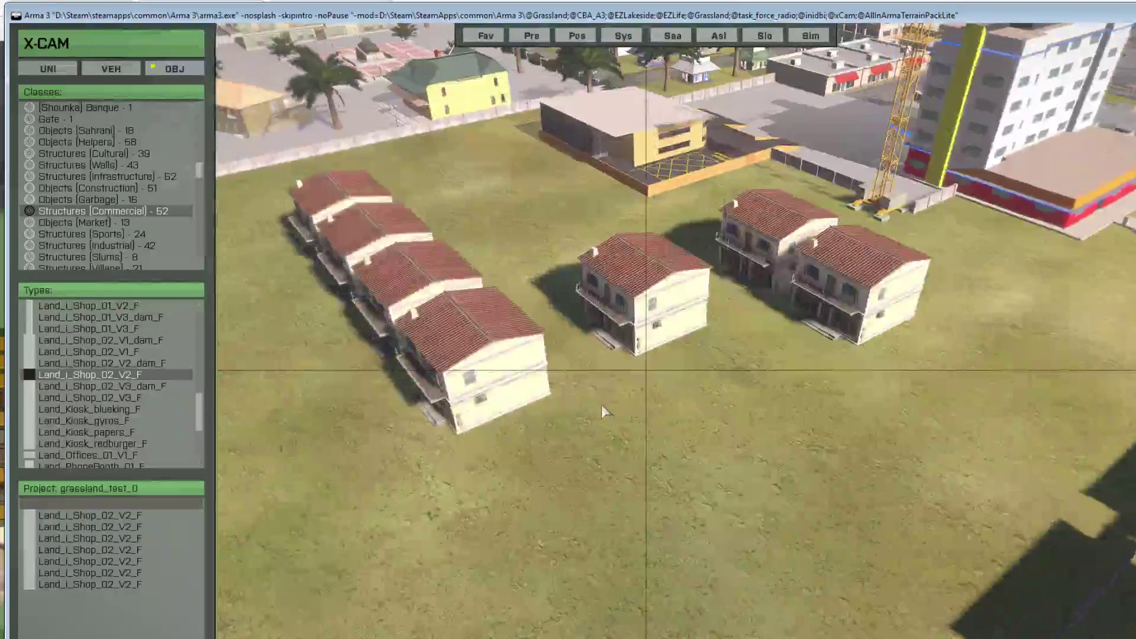
Step: Place a second row of Land_i_Shop_02_V2_F shops on the open grass in front of the first row
right_drag(601, 404, 708, 403)
drag(709, 403, 456, 457)
click(720, 340)
key(space)
key(space)
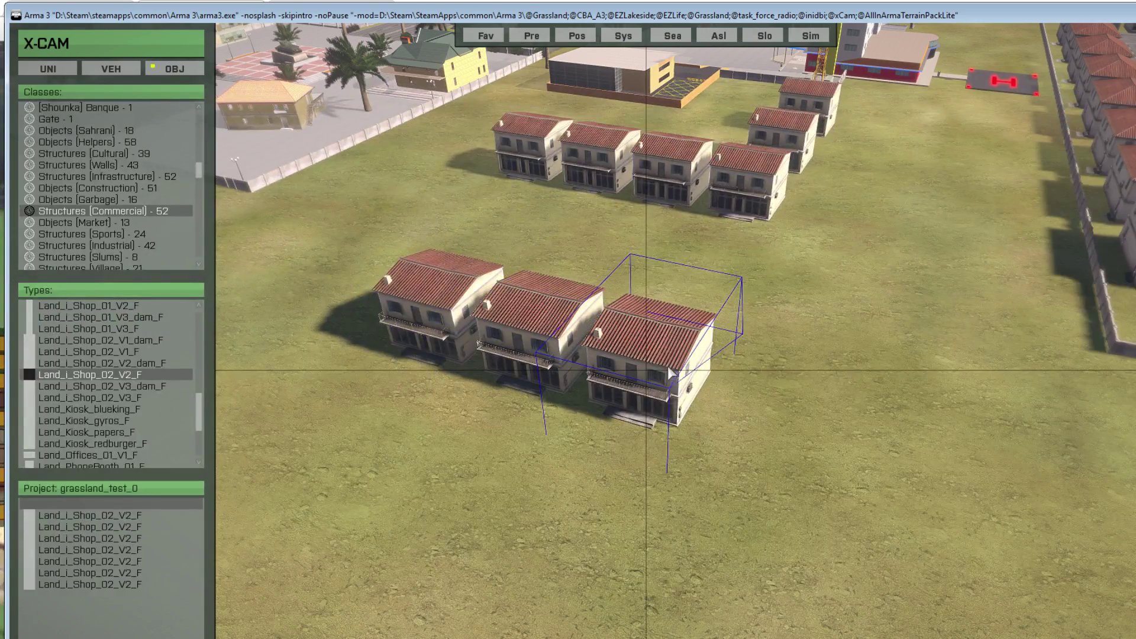
Step: Turn off ASL mode and go through the placed shops by selecting individual entries in the project's object list
key(Delete)
key(a)
right_drag(649, 364, 680, 347)
click(143, 582)
click(135, 569)
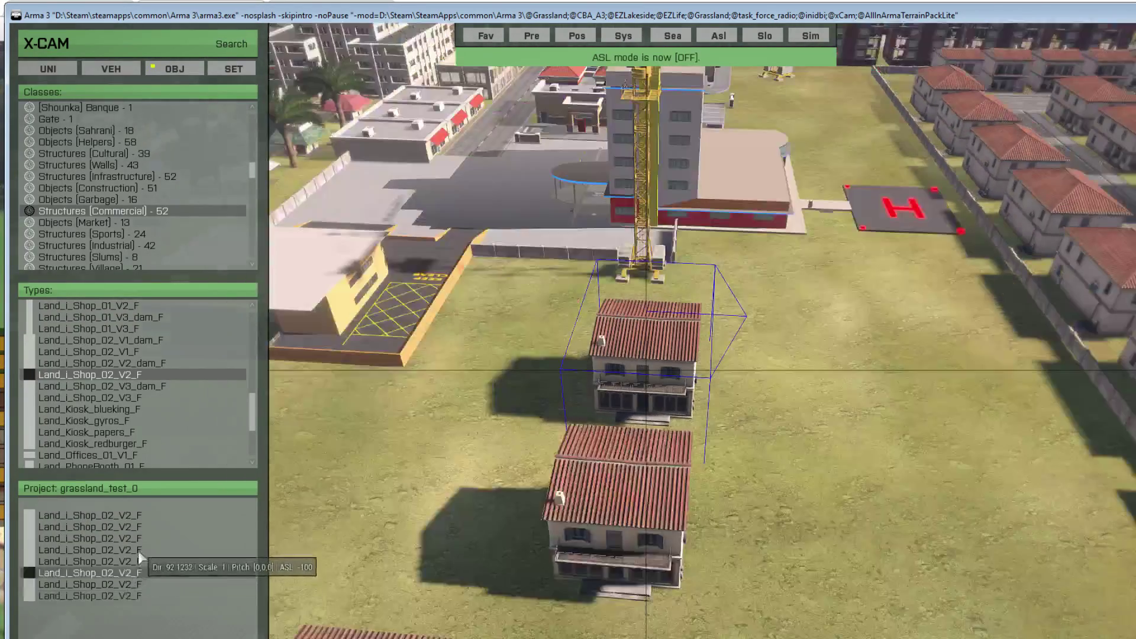
click(139, 550)
click(139, 536)
click(130, 581)
click(121, 539)
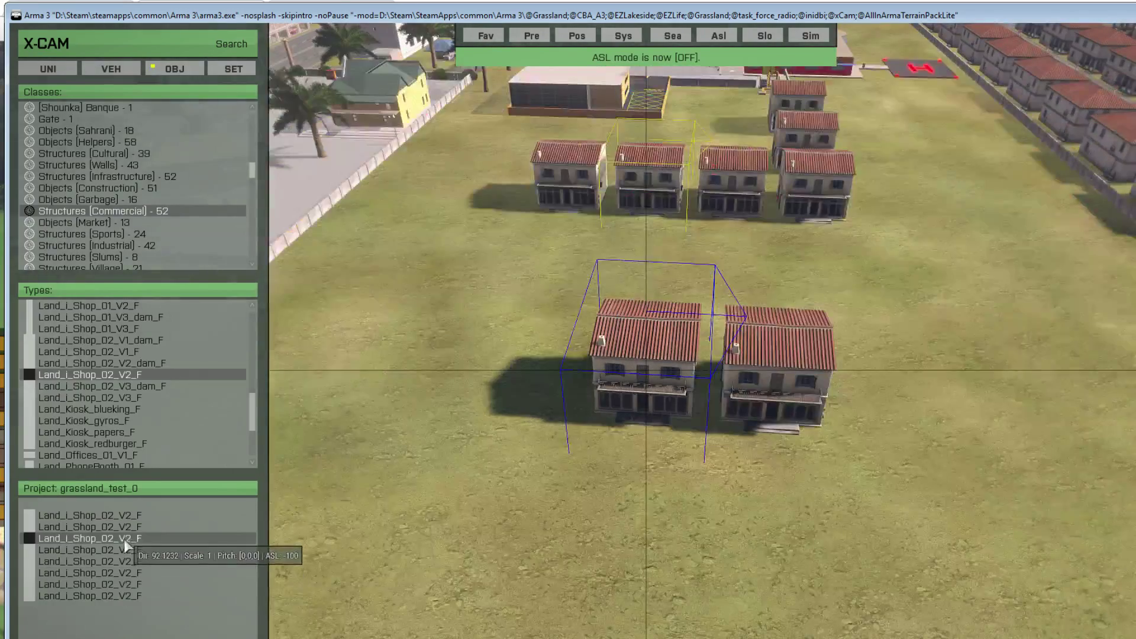
Step: Move the selected shop out of the four-shop row toward the front group and release it
key(s)
right_drag(680, 552, 647, 541)
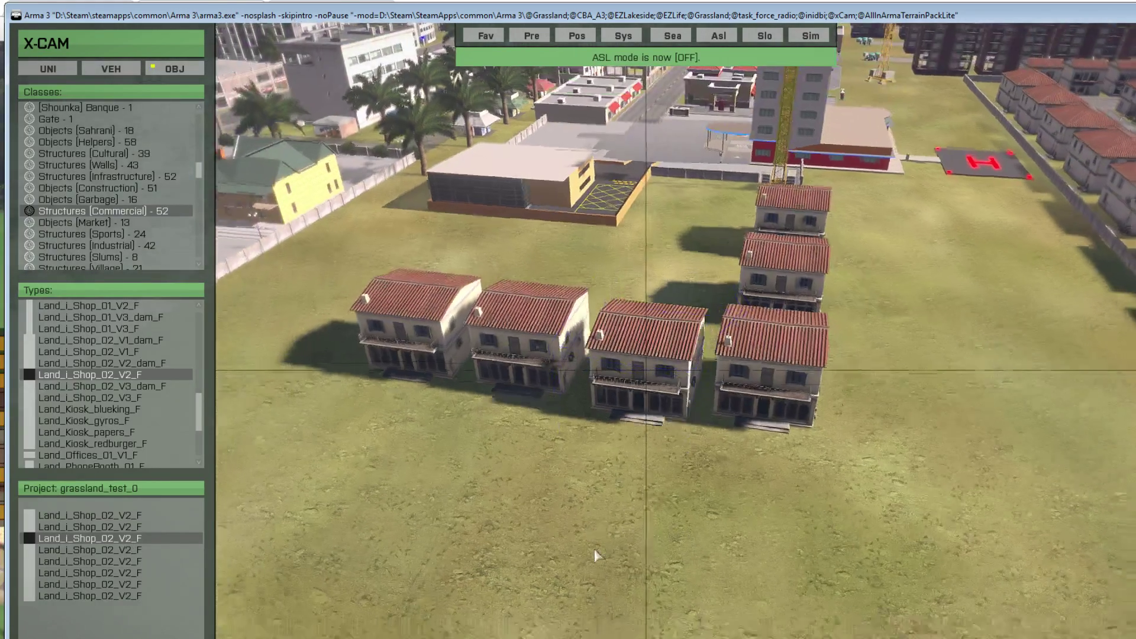
key(s)
key(space)
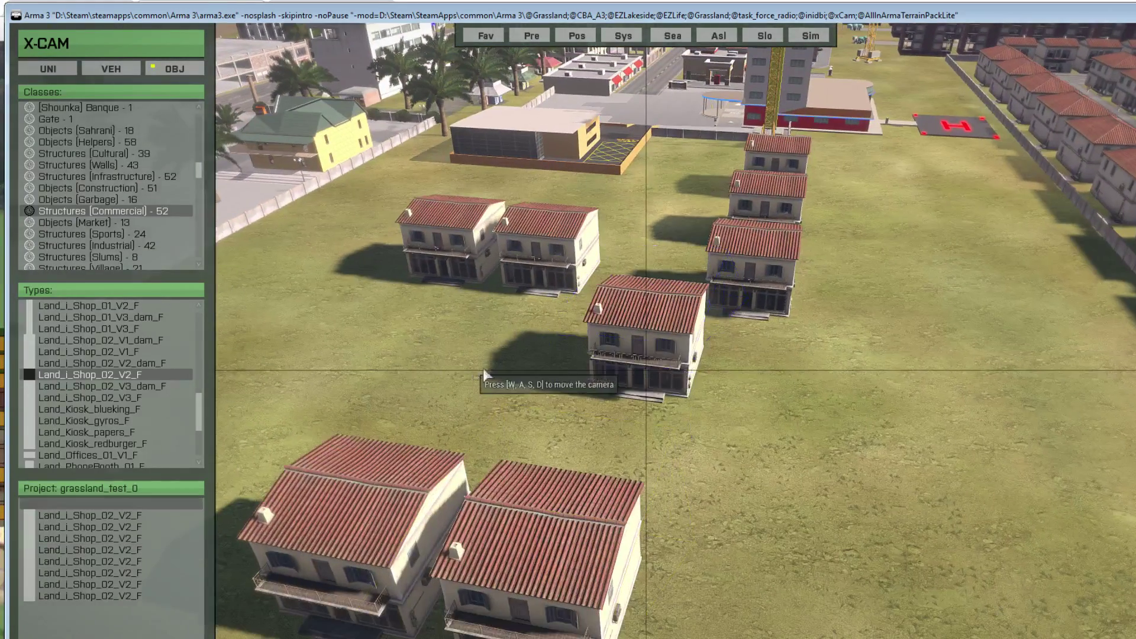
Step: Copy a segment of the plaza's perimeter wall (xcam_City2_8m_F) onto the grass in front of the wall's corner
key(a)
click(569, 307)
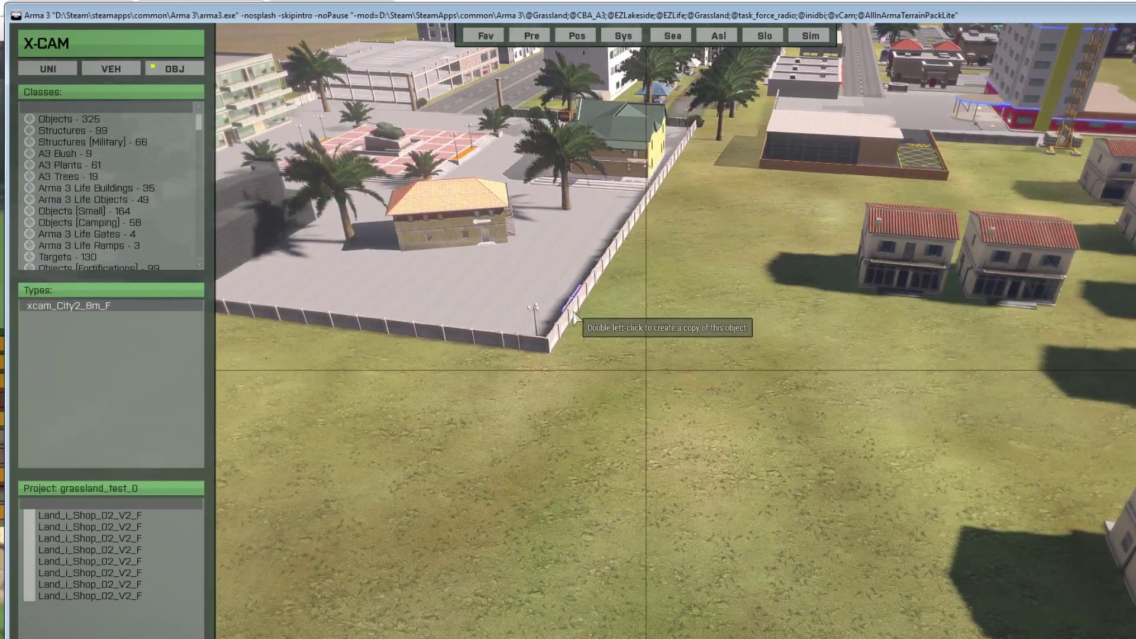
click(828, 608)
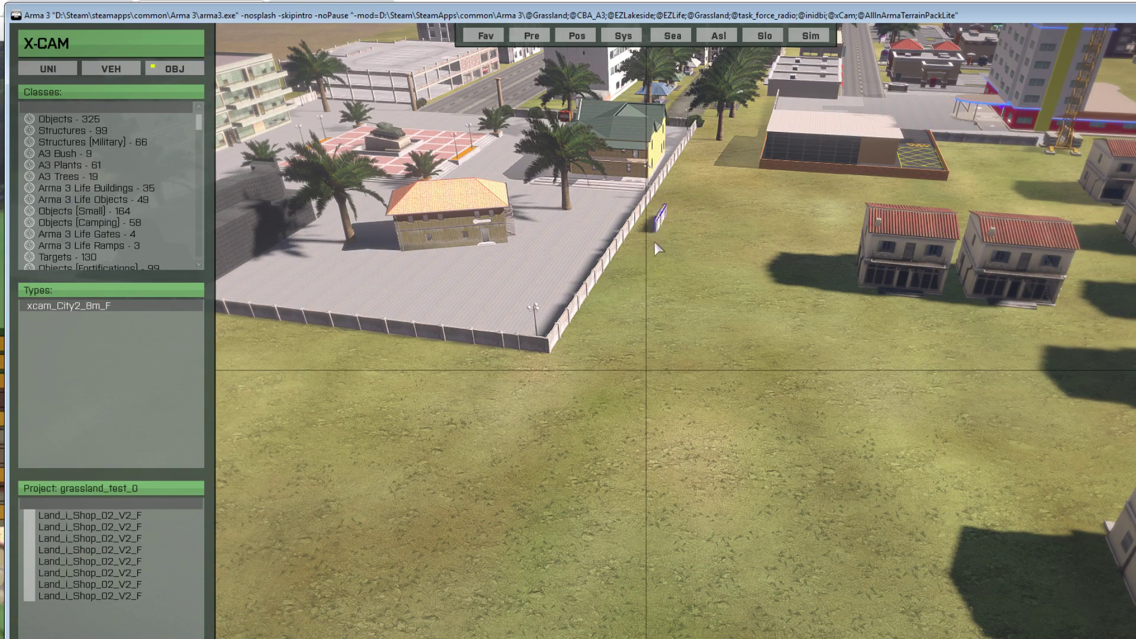
click(603, 420)
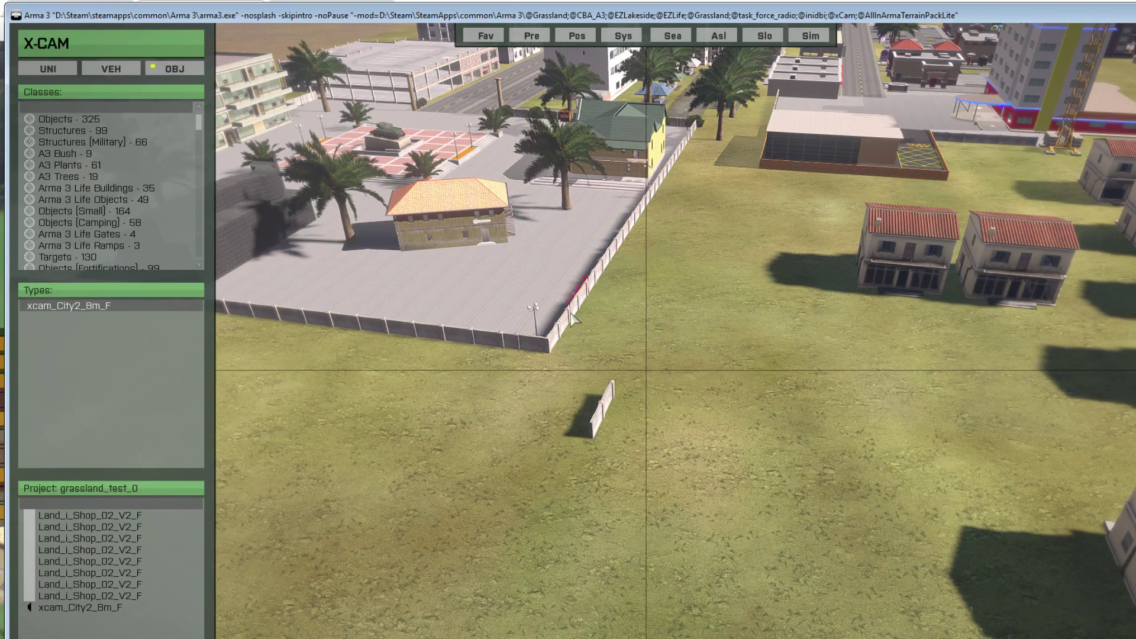
Step: Copy the wall segment standing near the plaza's corner onto the grass in front of the front pair of shops
key(w)
key(a)
right_drag(517, 518, 588, 505)
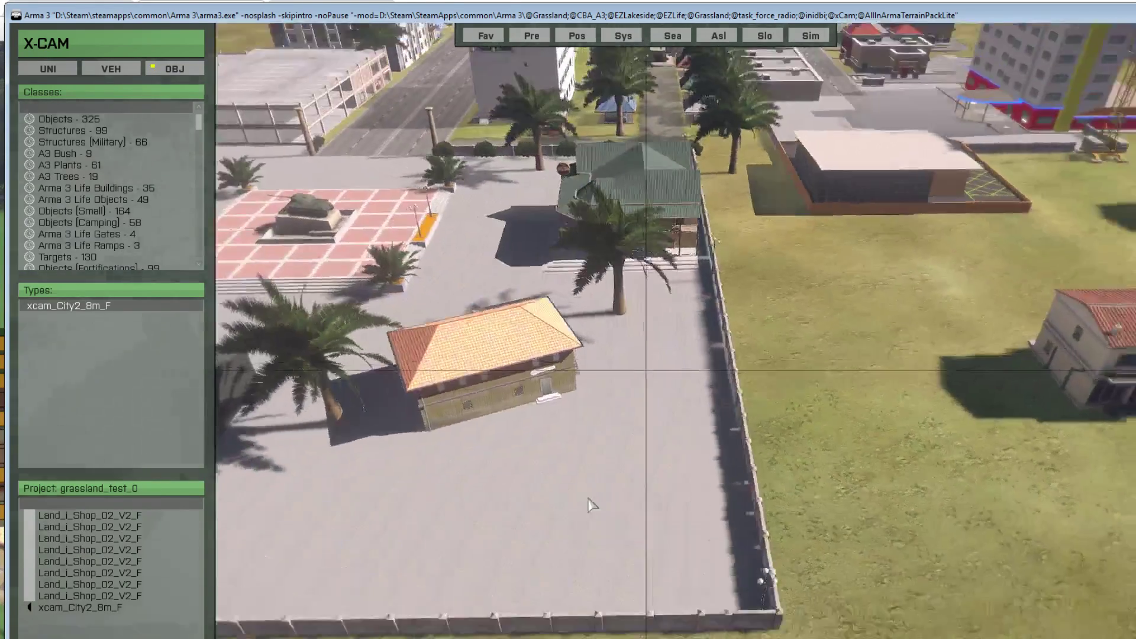
key(s)
click(606, 381)
key(d)
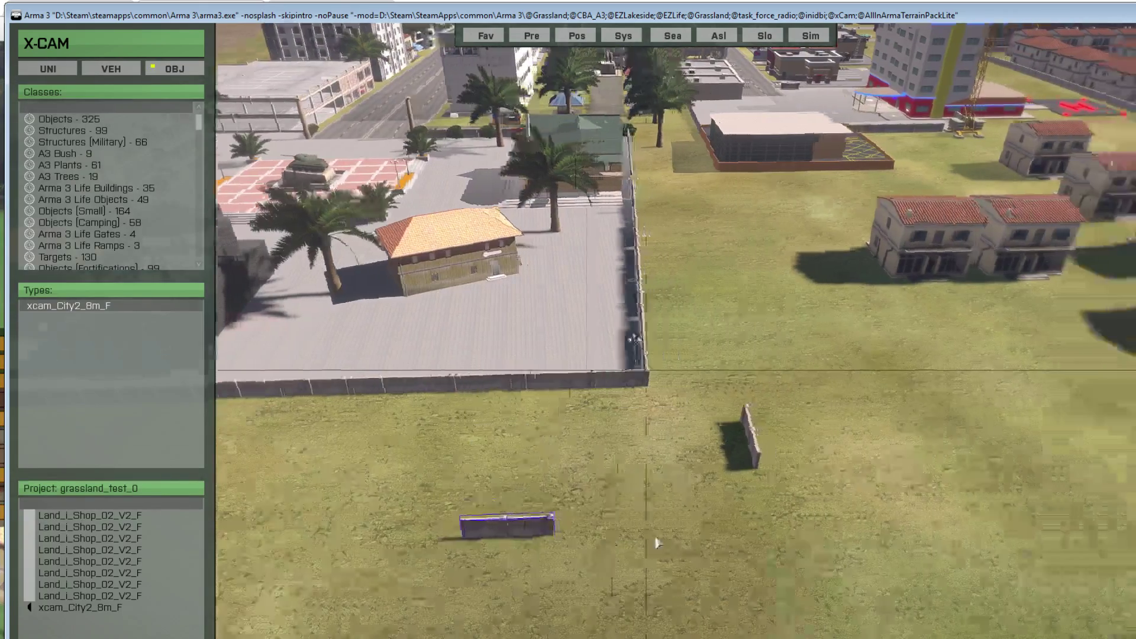
key(s)
key(d)
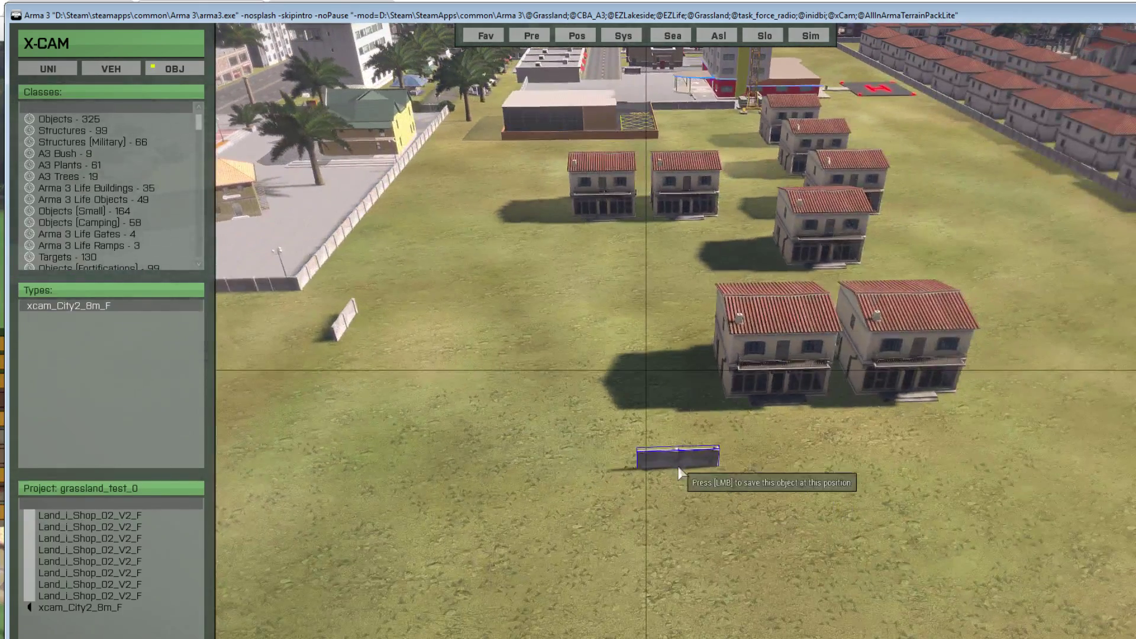
click(687, 440)
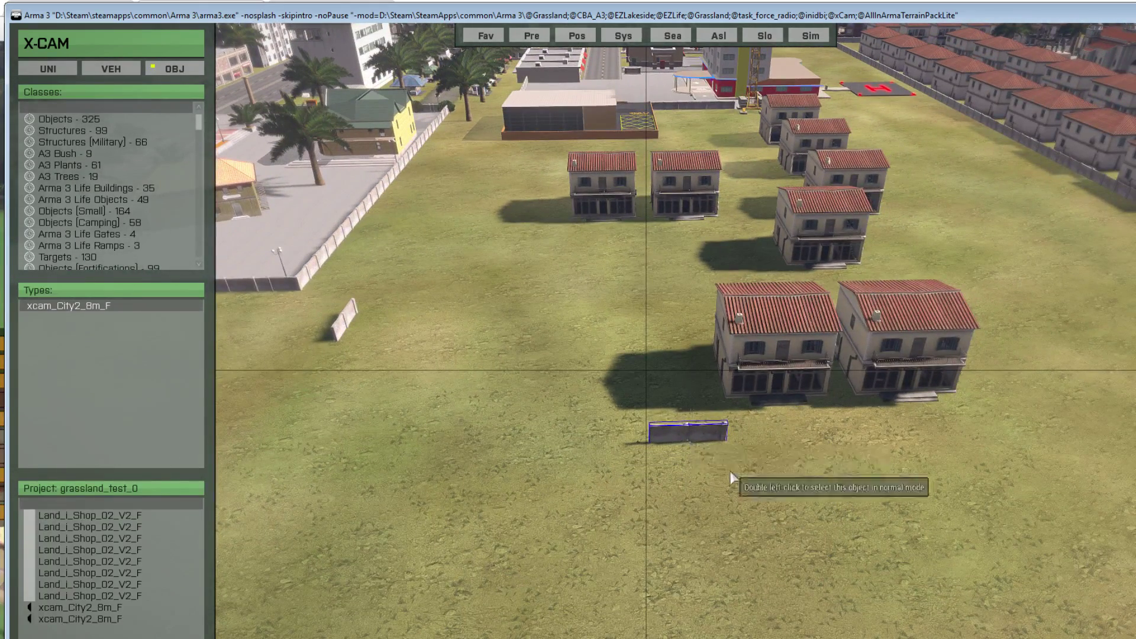
Step: Select the new wall segment in front of the shops in normal mode and turn slope behaviour on
key(s)
key(w)
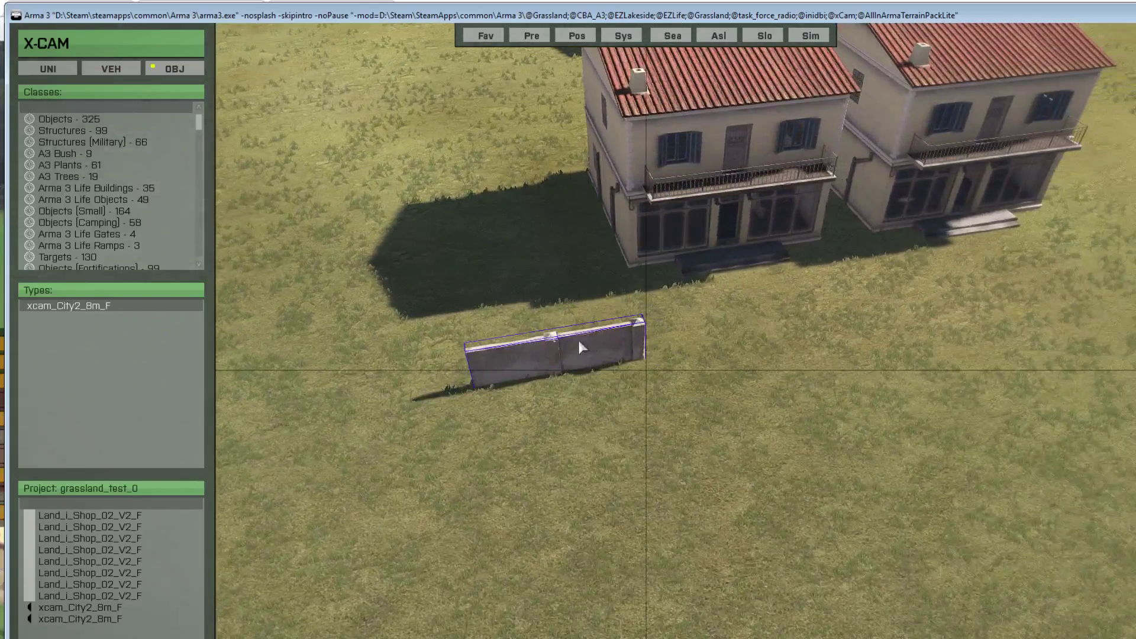
double_click(580, 342)
right_drag(713, 408, 665, 356)
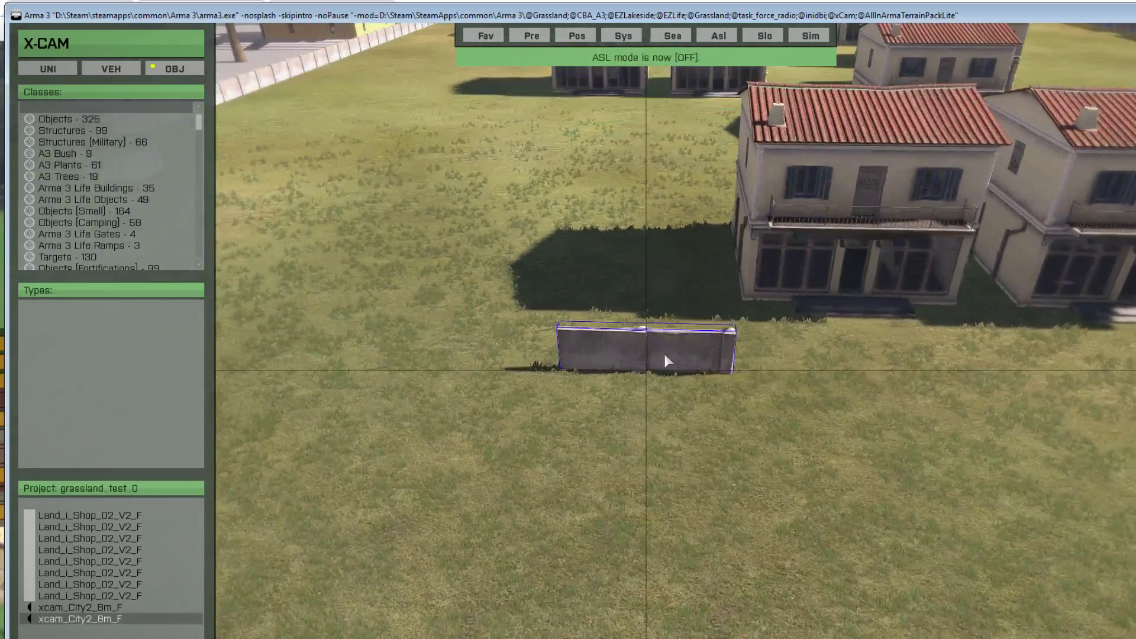
click(767, 36)
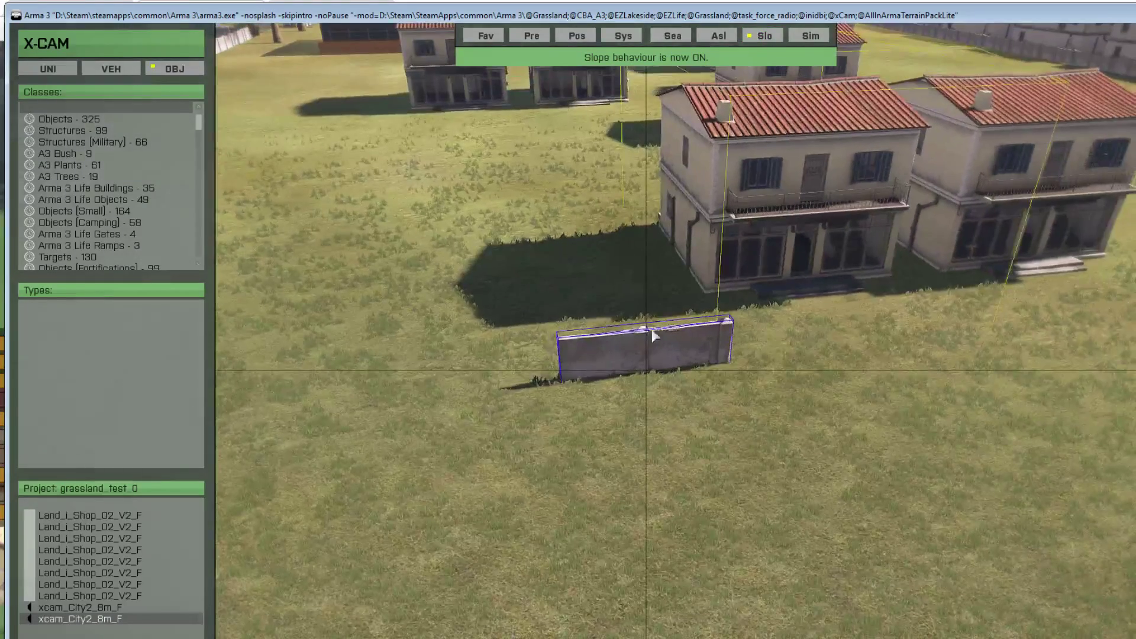
Step: Set the copy direction to East and duplicate the wall segment repeatedly into a continuous wall running along the shops
double_click(577, 343)
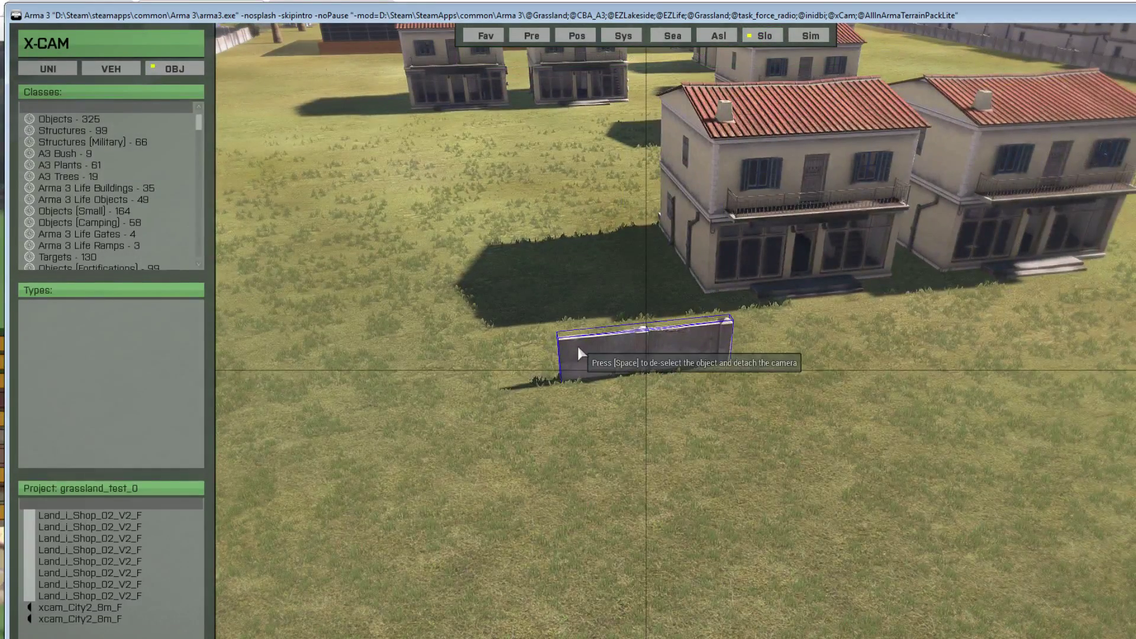
key(Right)
key(space)
key(space)
key(space)
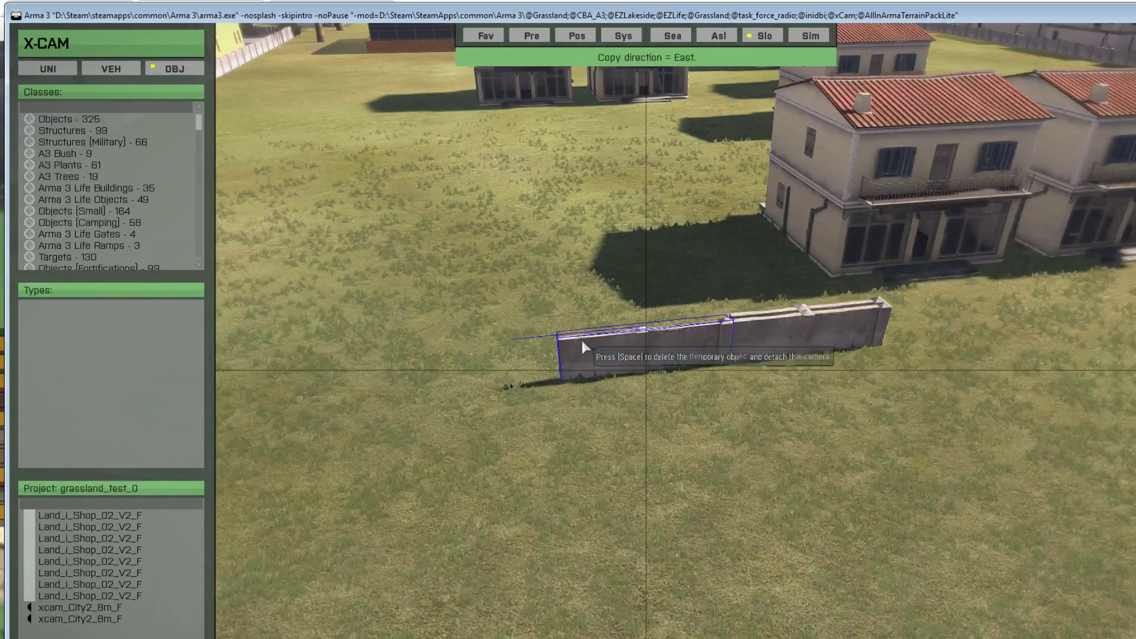
right_drag(819, 342, 618, 298)
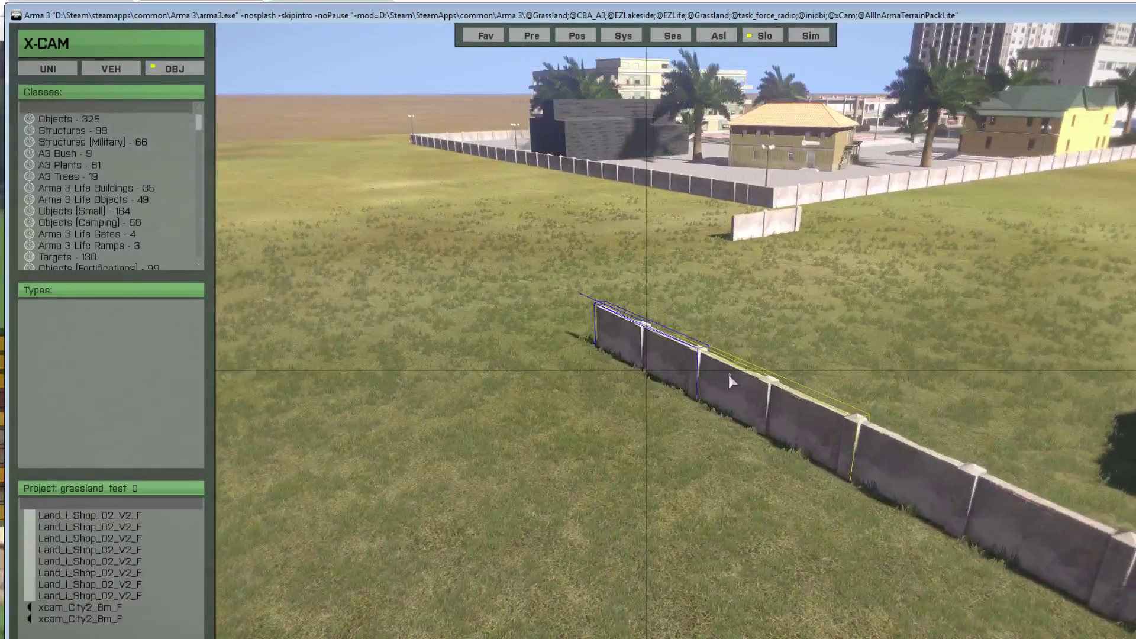
right_drag(729, 375, 639, 331)
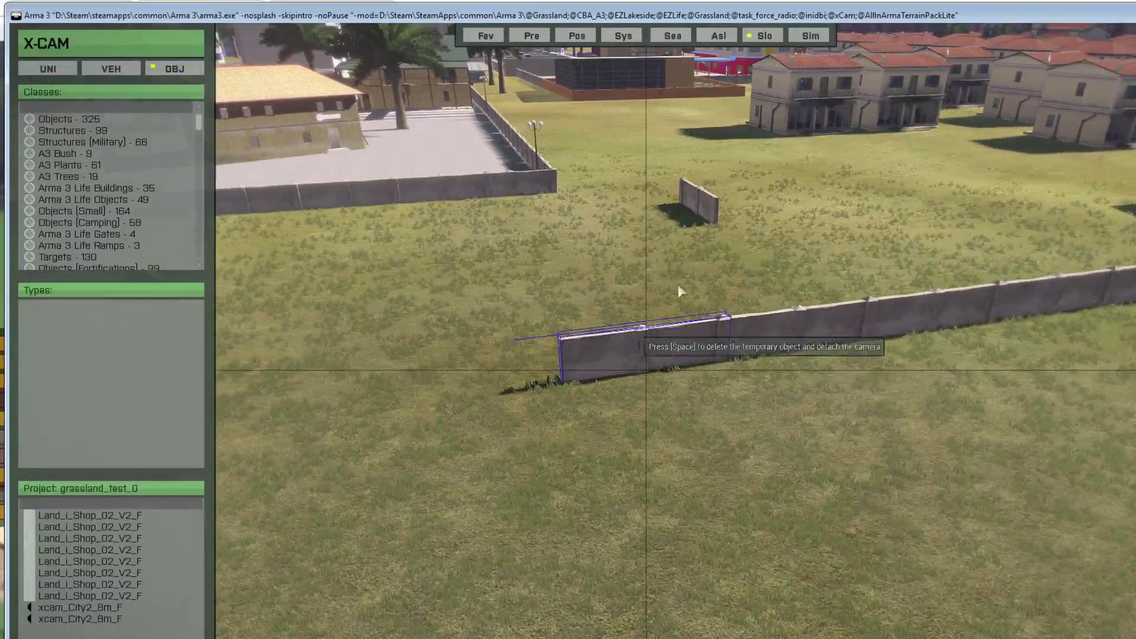
Step: Turn slope behaviour off and move the selected wall segment away from the finished row onto the grass behind it
click(769, 36)
key(w)
right_drag(791, 290, 745, 293)
drag(744, 292, 751, 314)
scroll(858, 303, down, 5)
right_drag(751, 314, 693, 357)
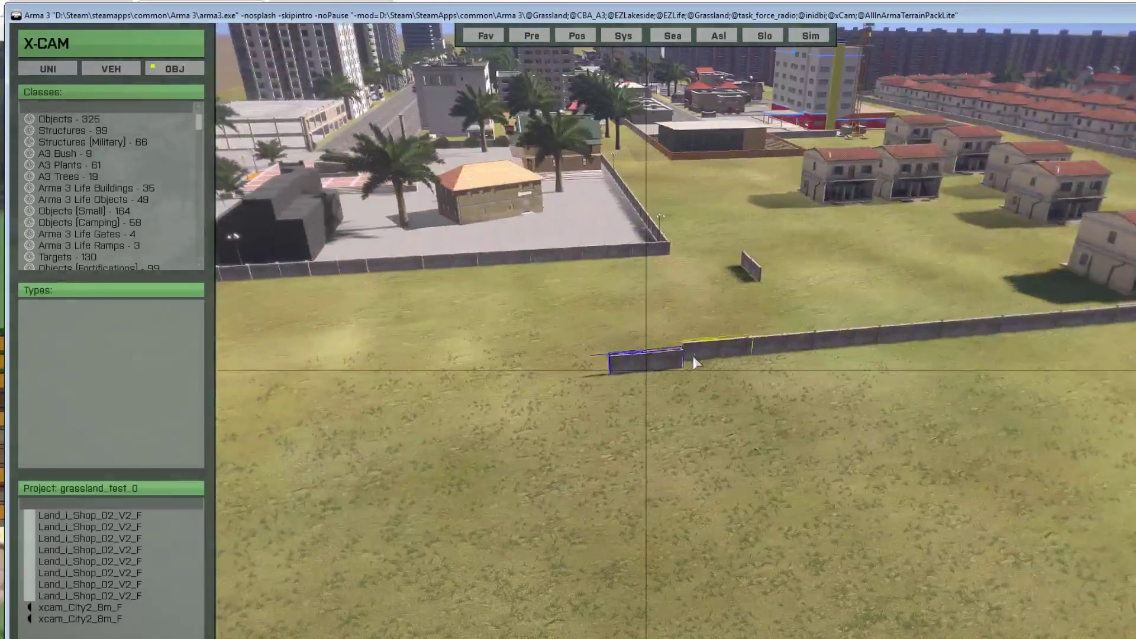
drag(694, 358, 852, 438)
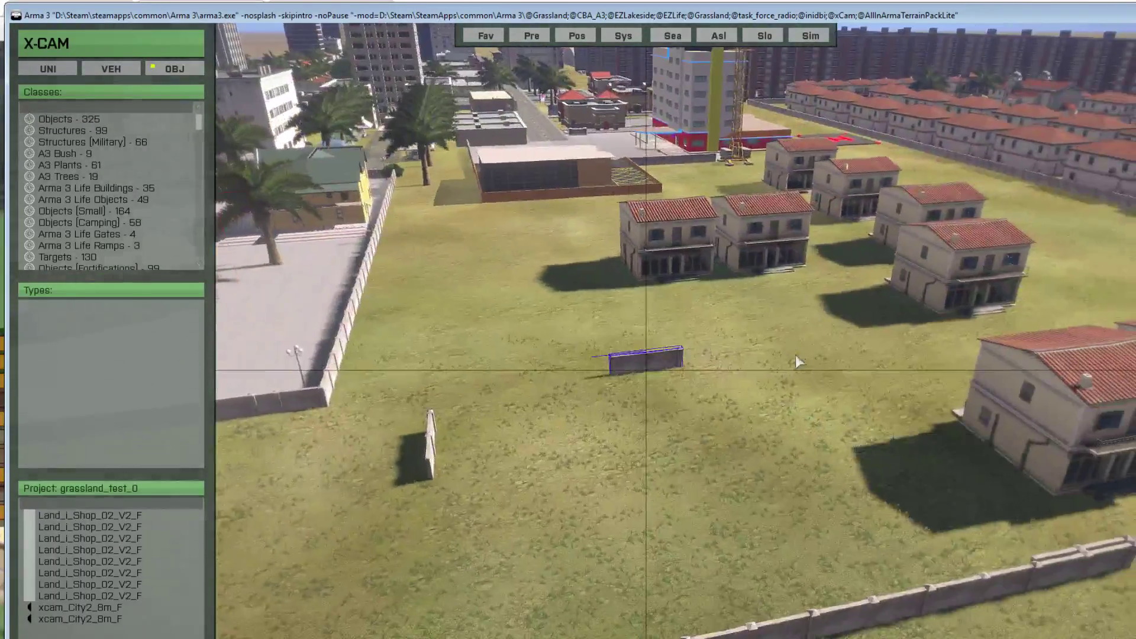
drag(795, 354, 856, 399)
drag(784, 326, 793, 348)
right_drag(793, 348, 718, 346)
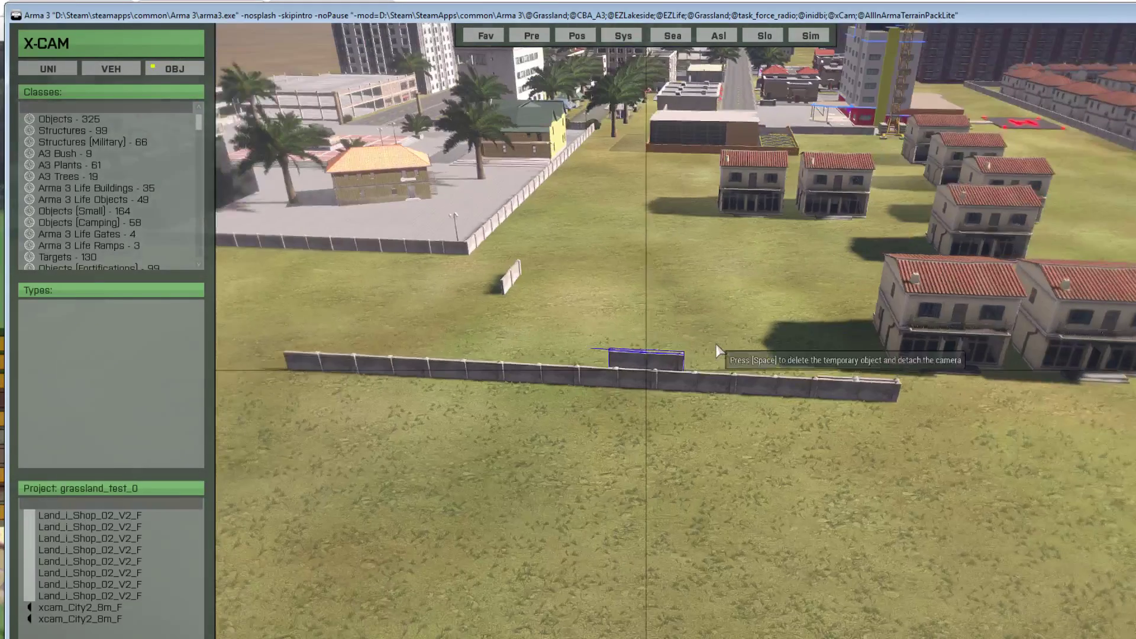
Step: Turn slope behaviour back on and duplicate the selected wall segment into a second row parallel to the first wall
key(ctrl+Left)
click(764, 36)
right_drag(764, 36, 873, 343)
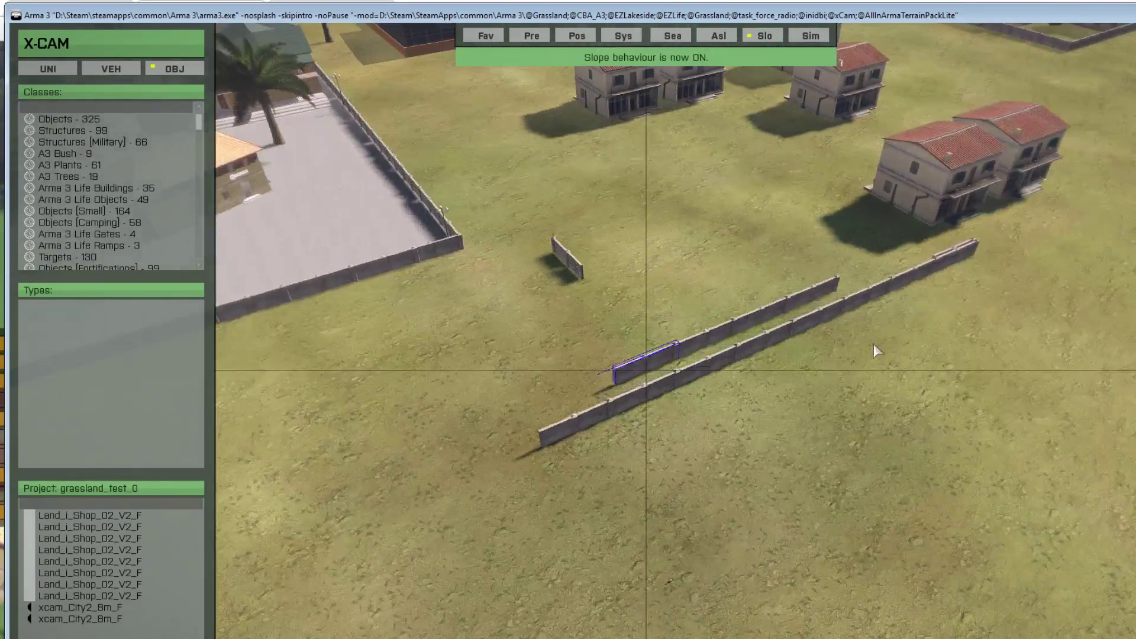
Step: Set the copy direction to North, move the selected segment off the second row toward the plaza corner, and release it
key(Tab)
key(Tab)
key(Tab)
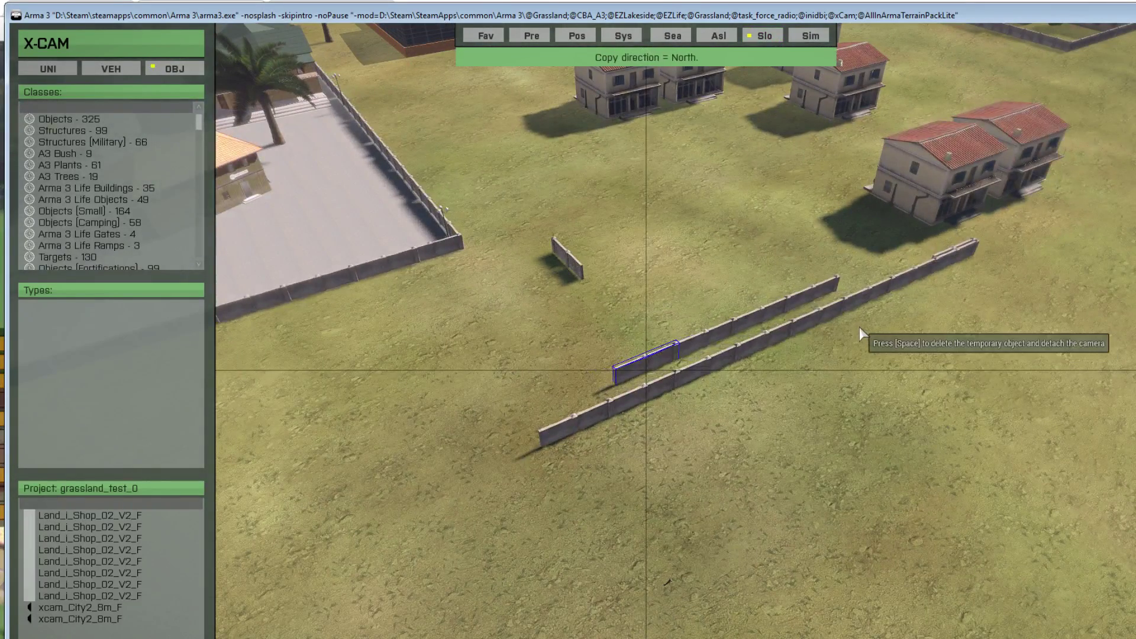
right_drag(793, 325, 548, 335)
drag(646, 358, 691, 338)
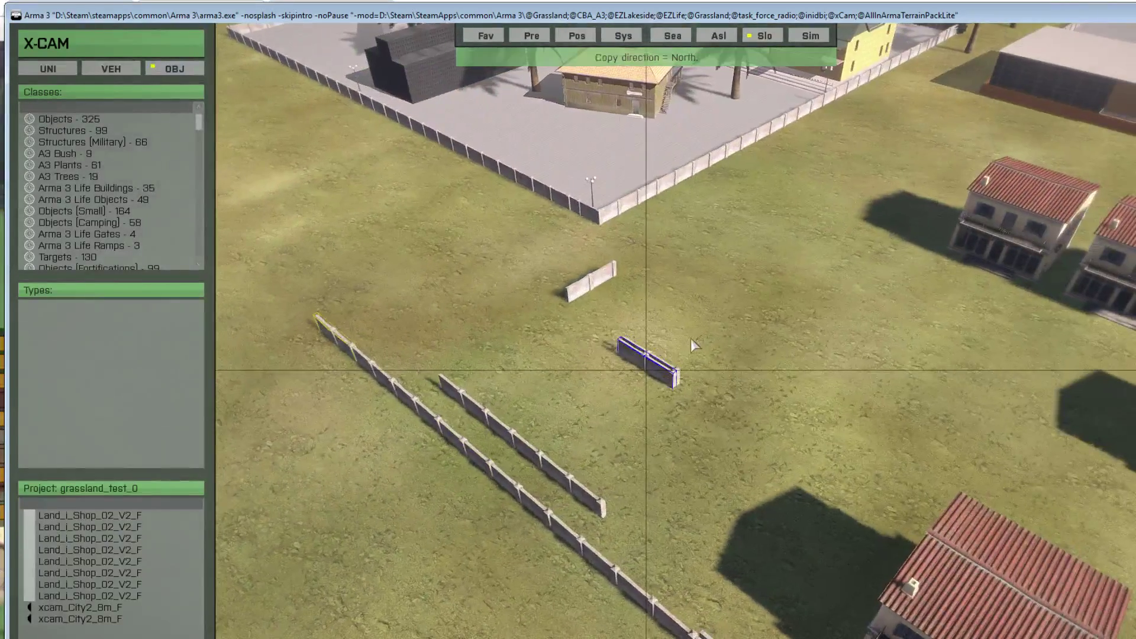
right_drag(637, 357, 702, 338)
right_drag(467, 357, 888, 278)
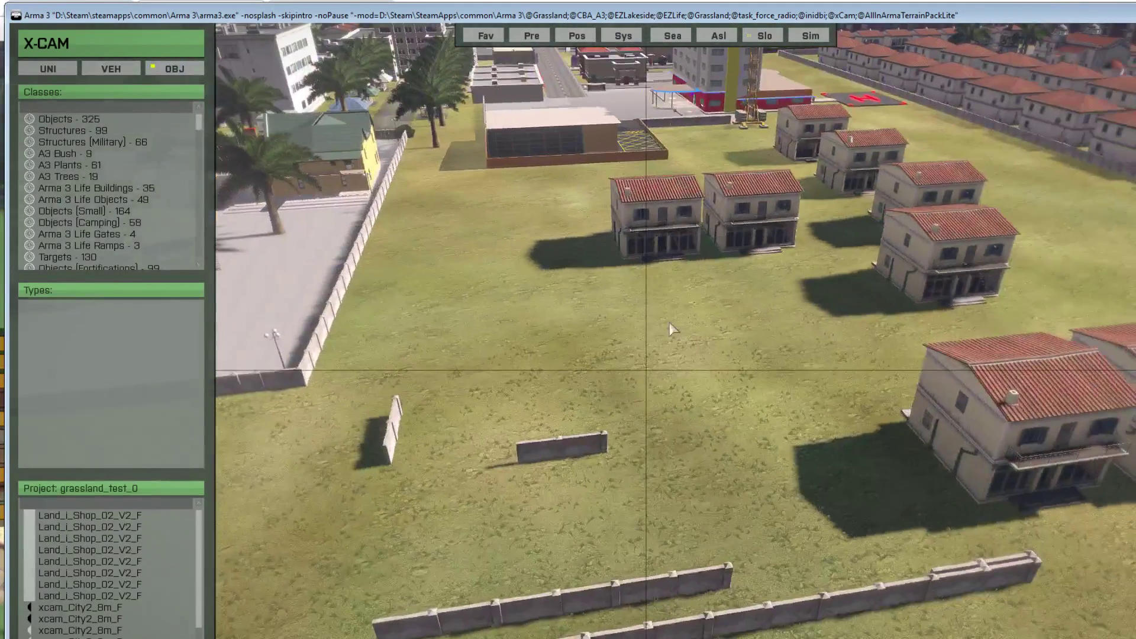
Step: Copy a palm tree (xcam_t_PhoenixC3s_F) onto the grass beside the plaza wall and select it in normal mode
right_drag(669, 326, 707, 272)
key(w)
drag(663, 349, 416, 173)
click(416, 172)
double_click(772, 470)
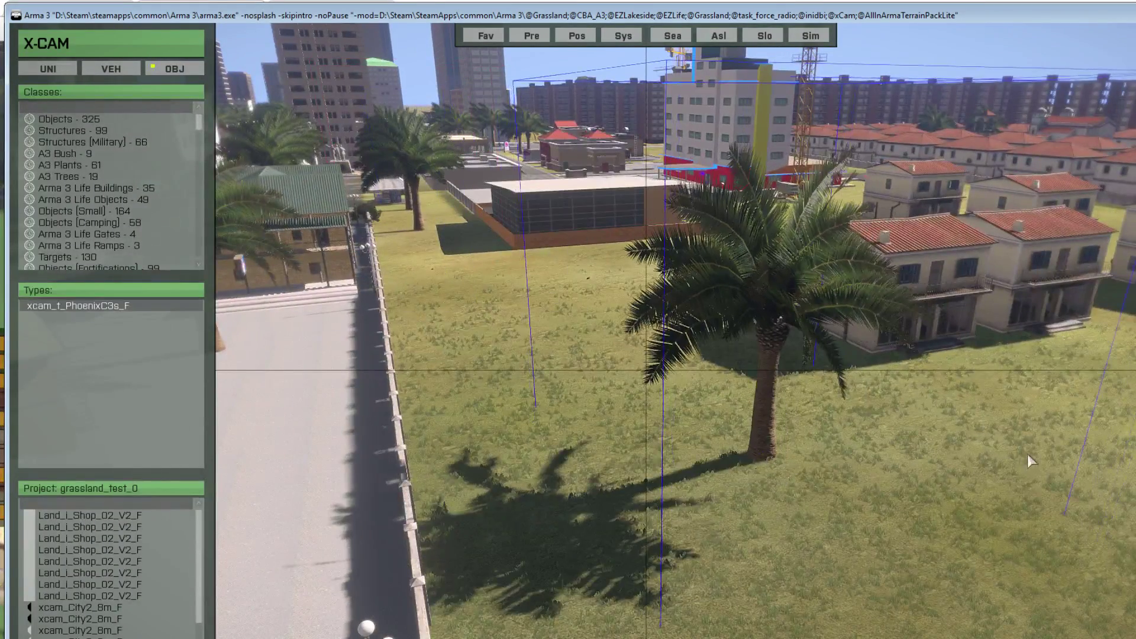
right_drag(1027, 453, 846, 456)
scroll(846, 455, down, 3)
click(653, 364)
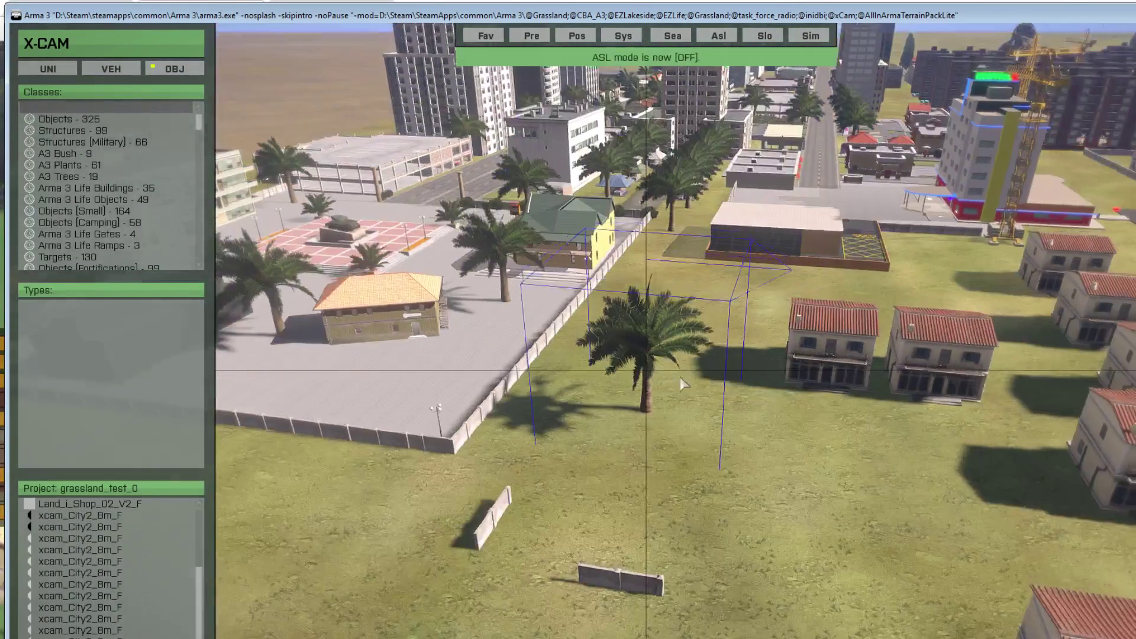
Step: Adjust the palm tree's height by sinking its trunk into the ground and raising it again
right_drag(680, 377, 652, 349)
scroll(652, 350, up, 3)
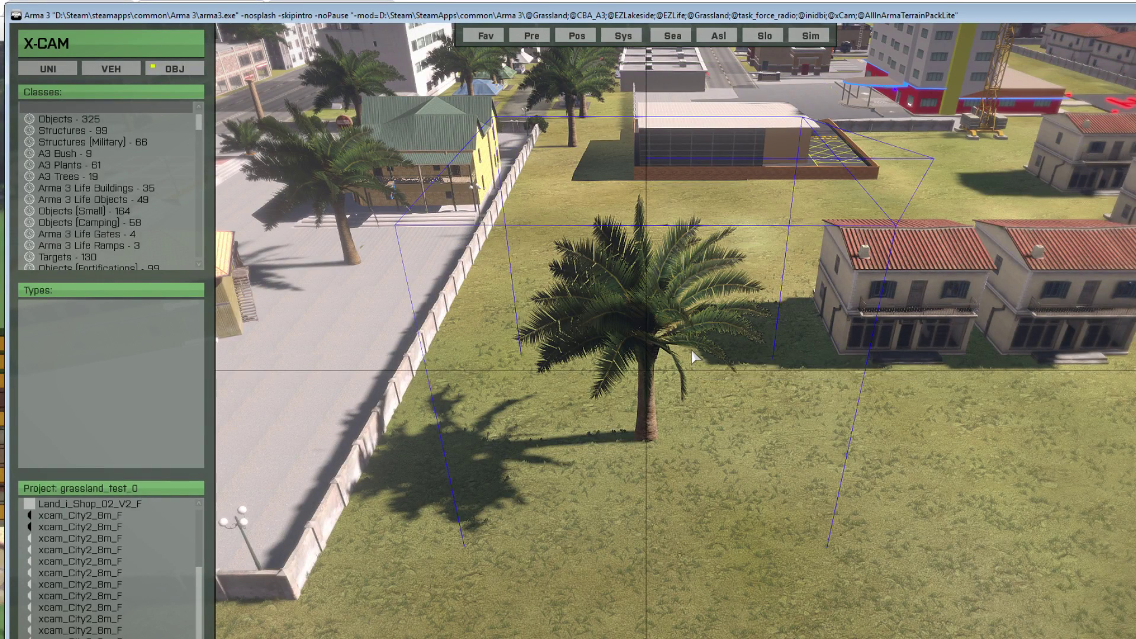
key(z)
scroll(691, 350, up, 2)
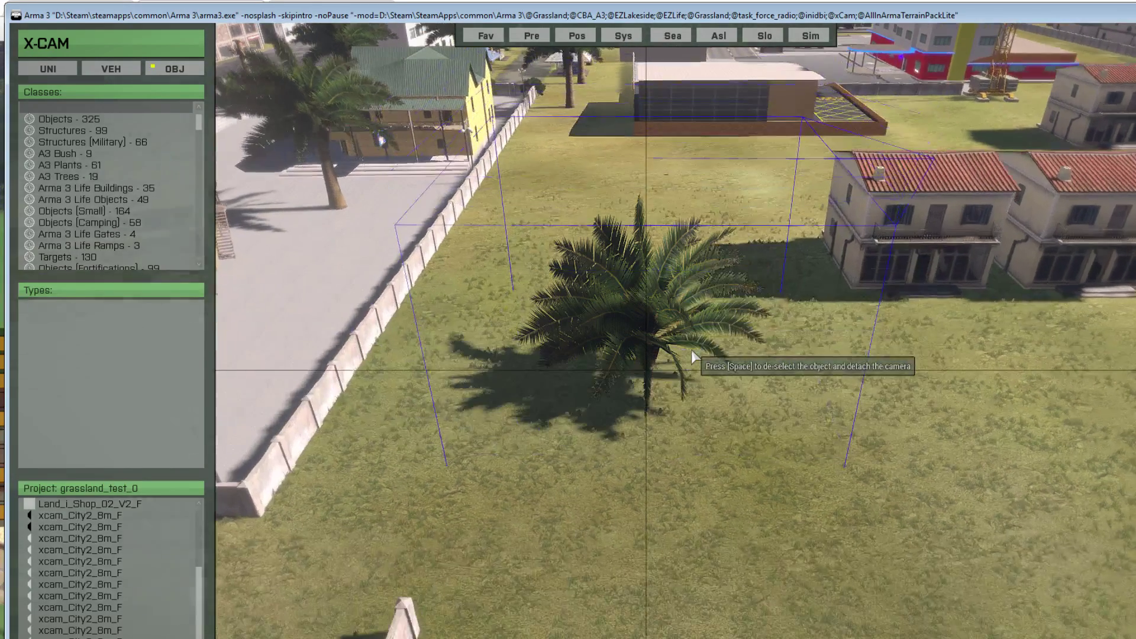
key(q)
key(z)
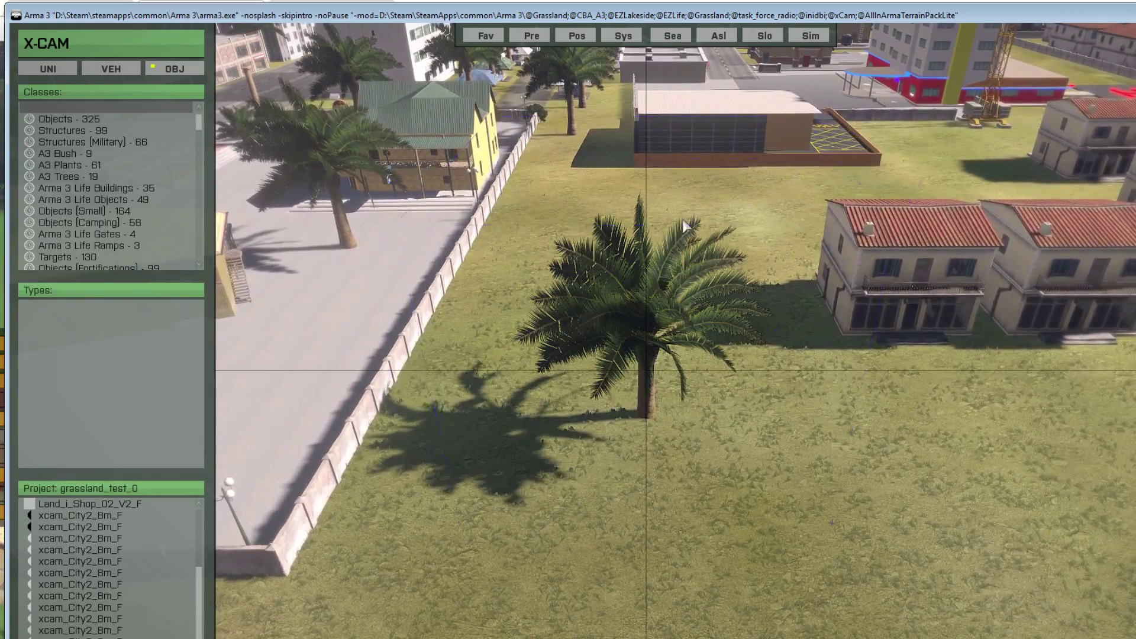
Step: Rotate the palm tree in place around its trunk and release it
click(670, 256)
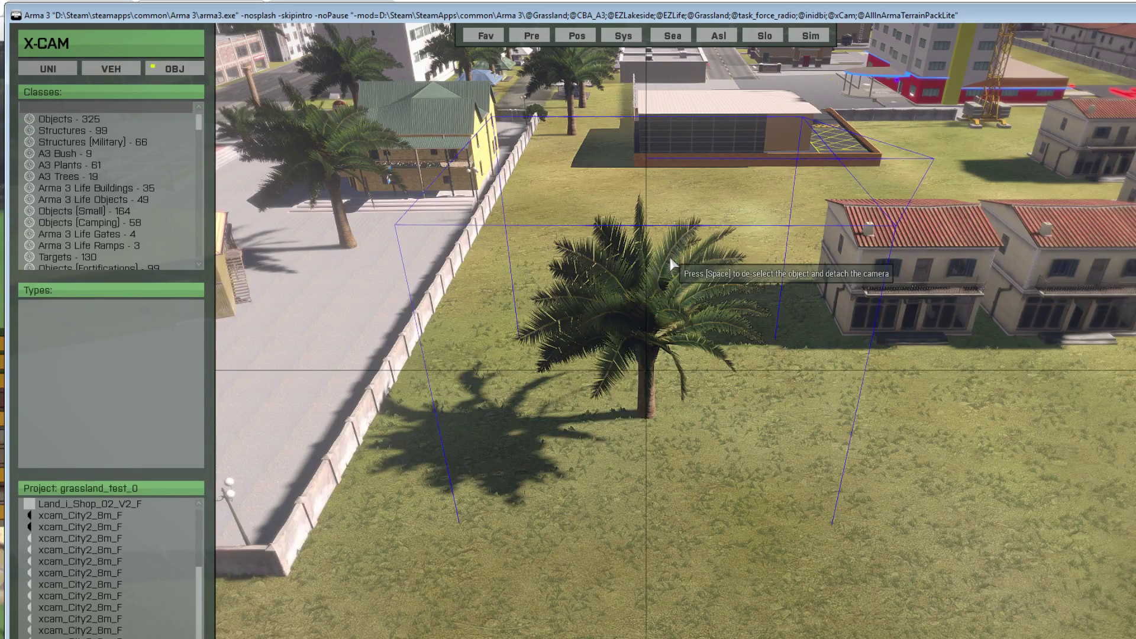
key(space)
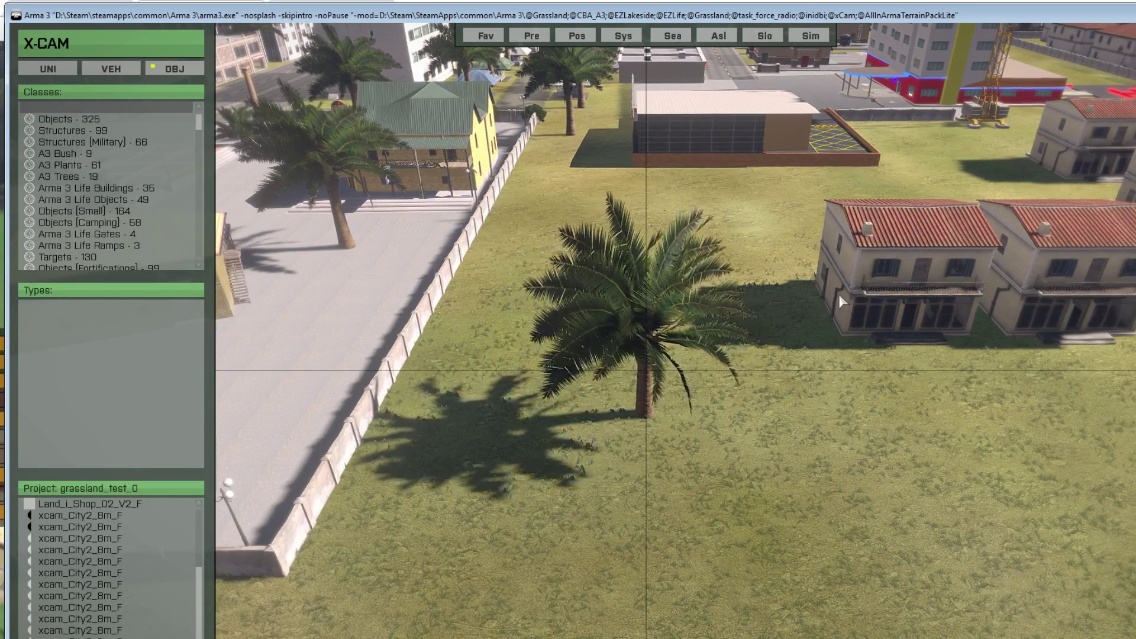
click(781, 317)
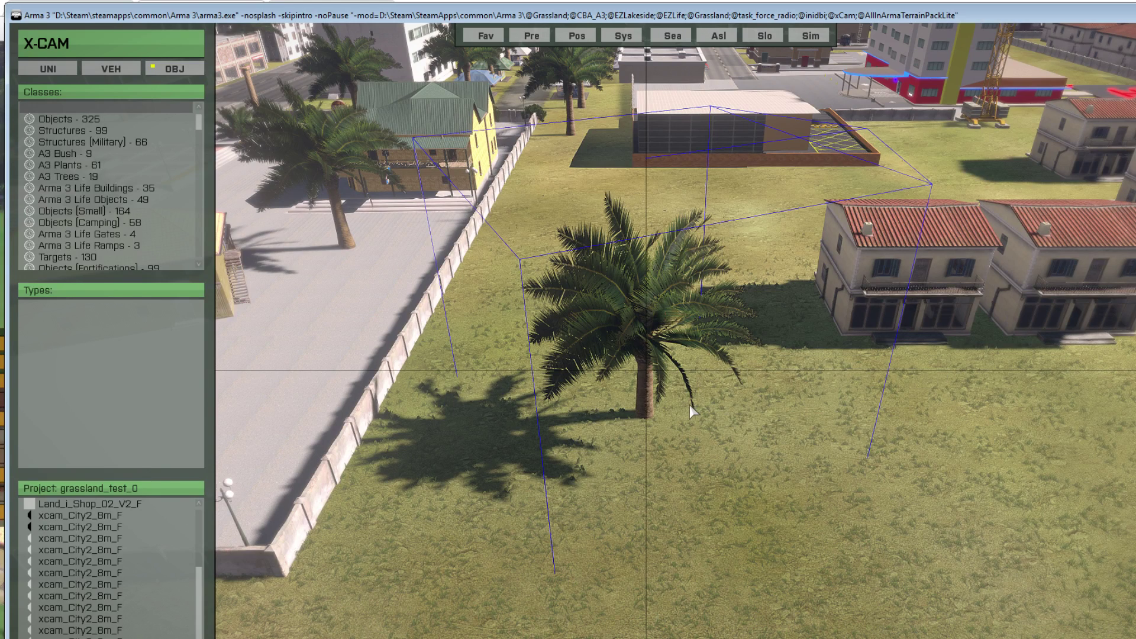
key(space)
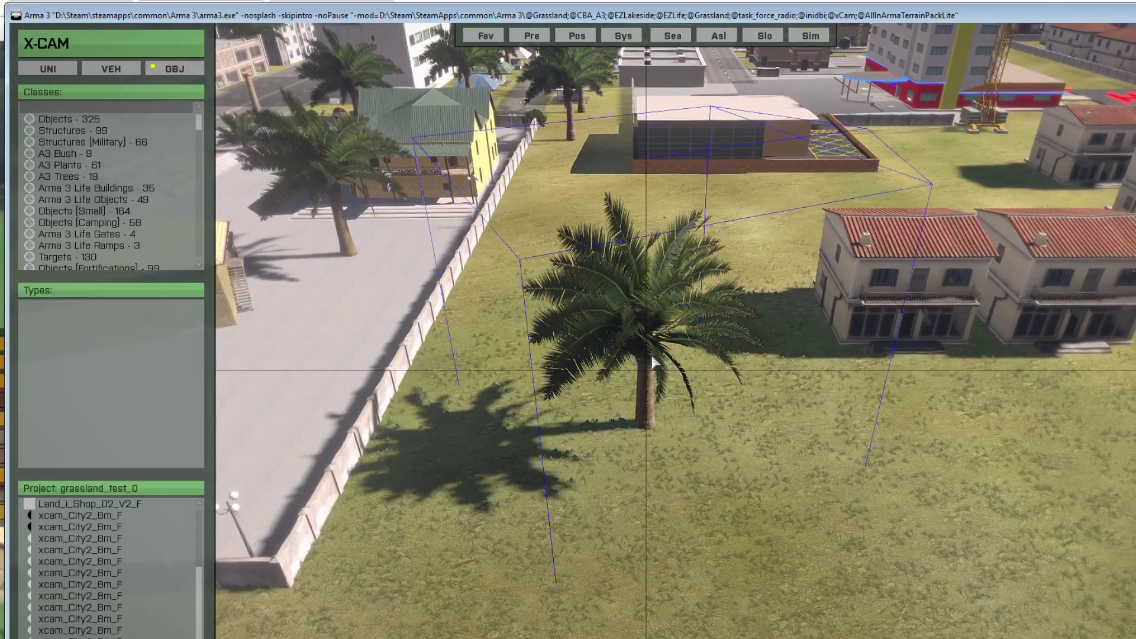
click(669, 322)
right_drag(650, 364, 751, 349)
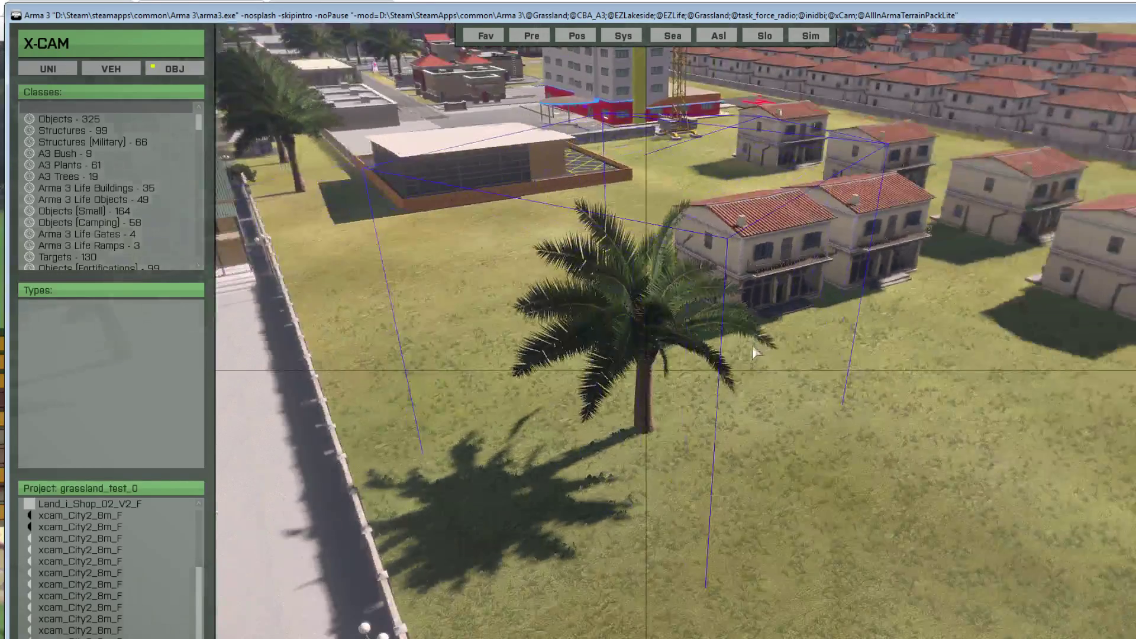
key(space)
Step: Reselect the palm tree, move it slightly toward the loose wall segments on the grass, and release it
key(s)
right_drag(733, 390, 676, 414)
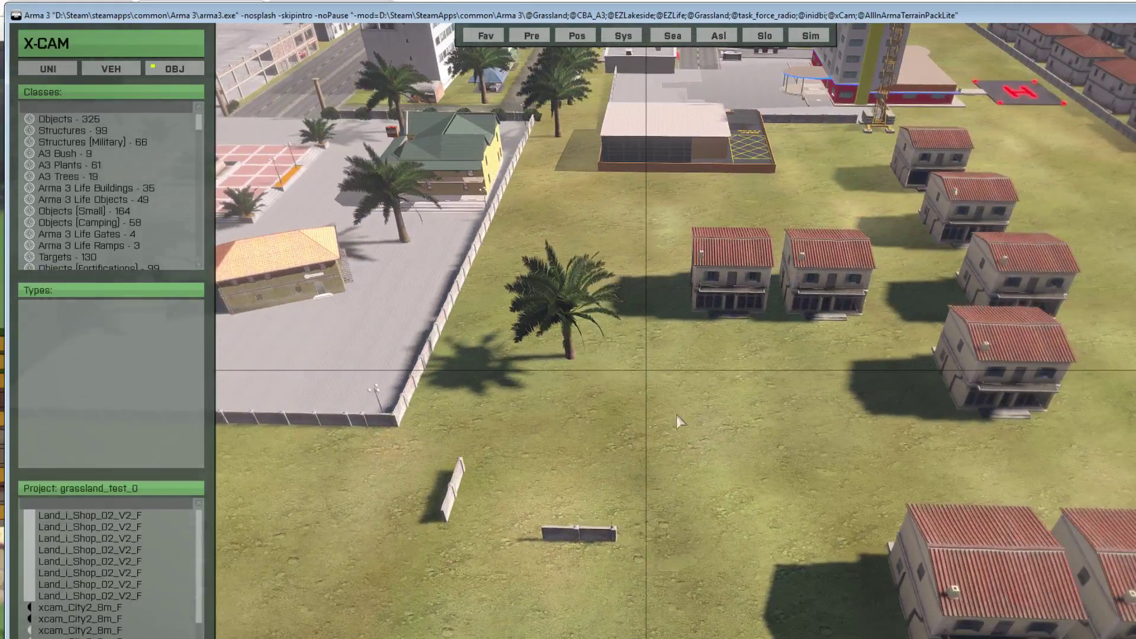
click(558, 355)
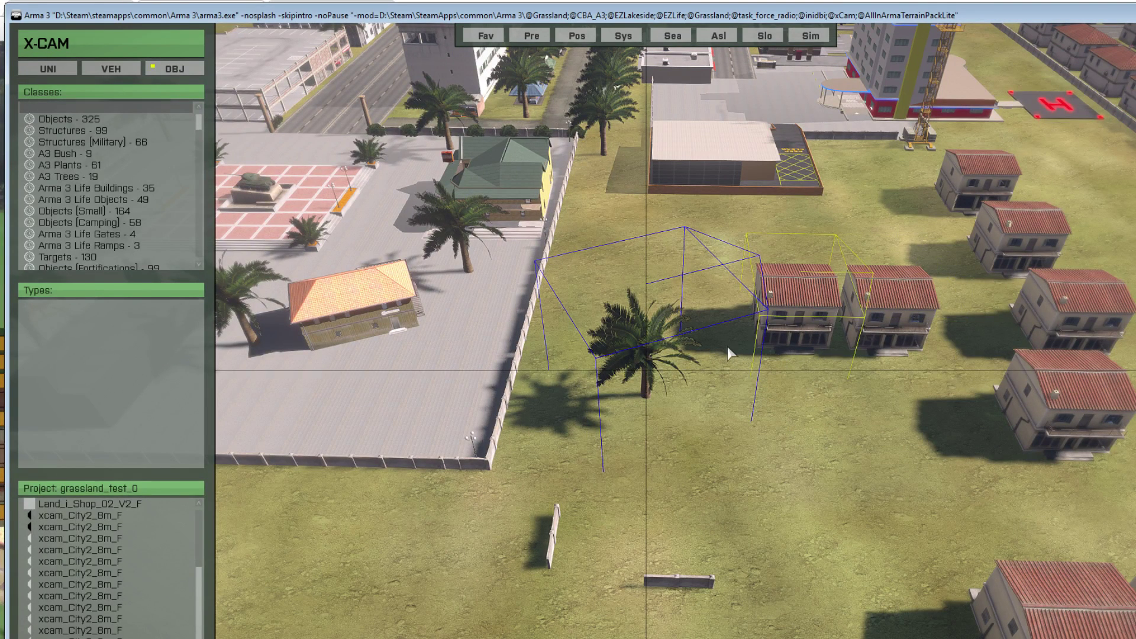
key(space)
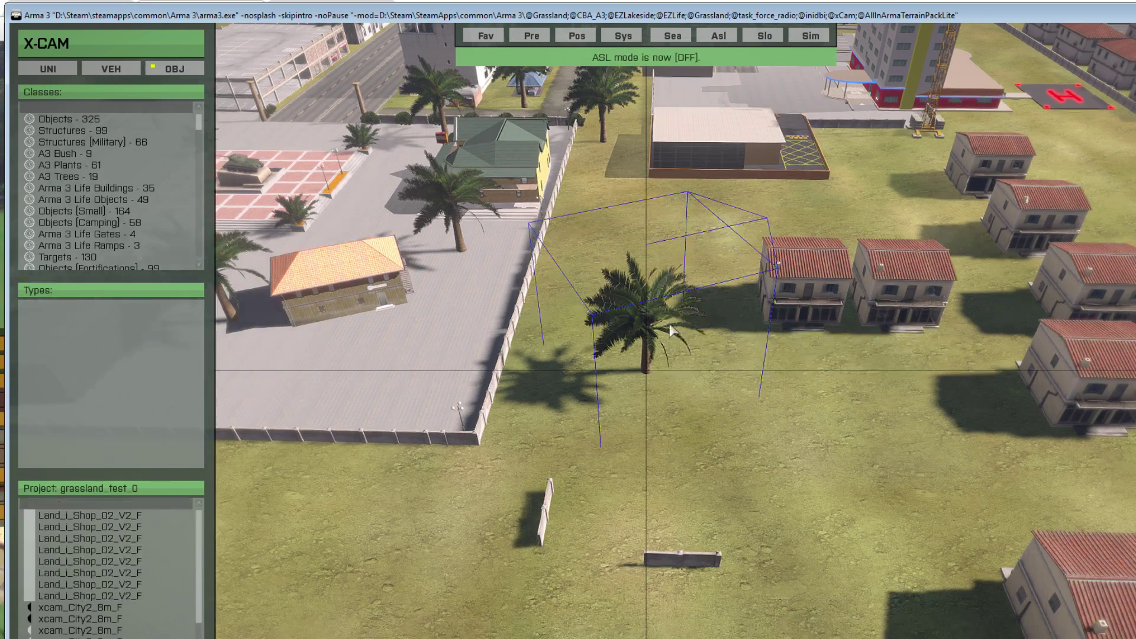
drag(667, 323, 673, 358)
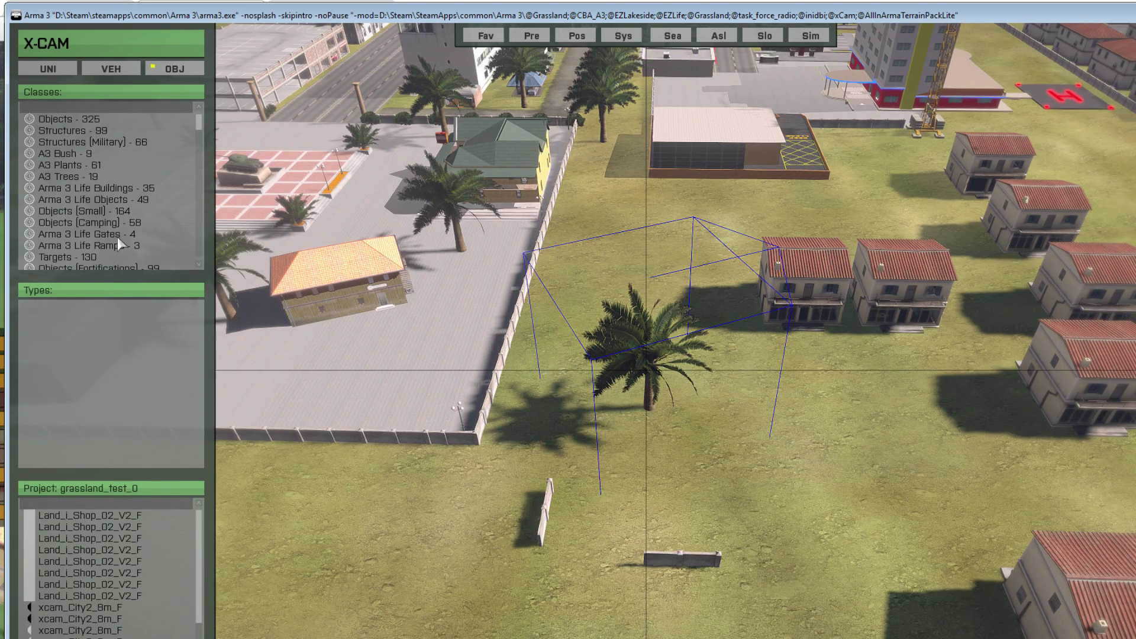
click(683, 398)
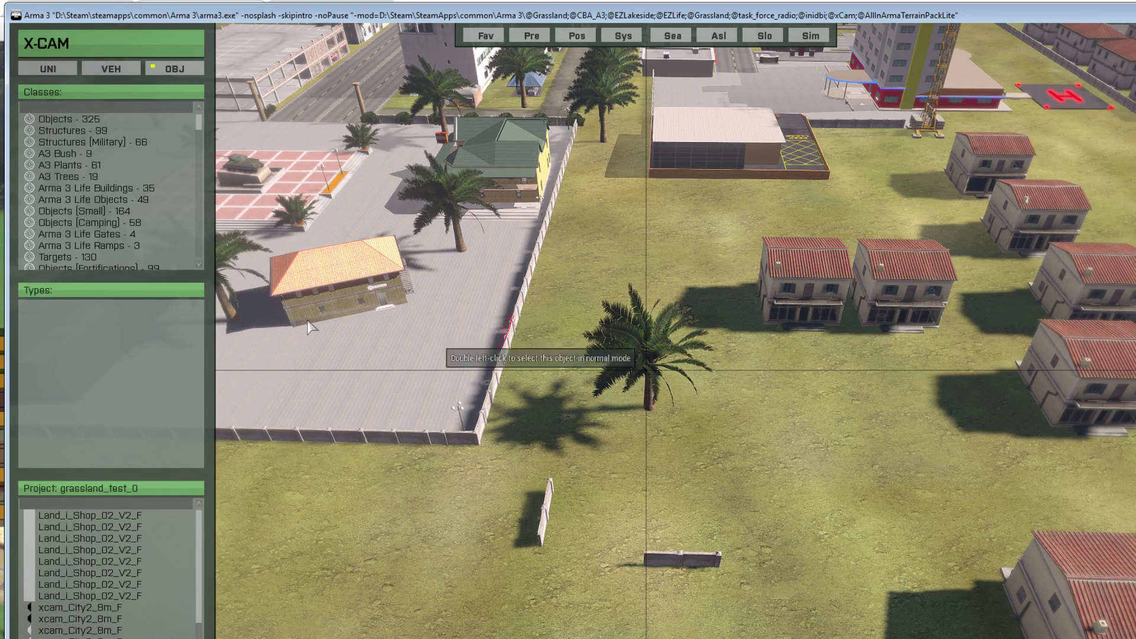
Step: Browse the object classes and load the object list of the A3 Plants class
scroll(162, 212, down, 5)
scroll(132, 225, down, 6)
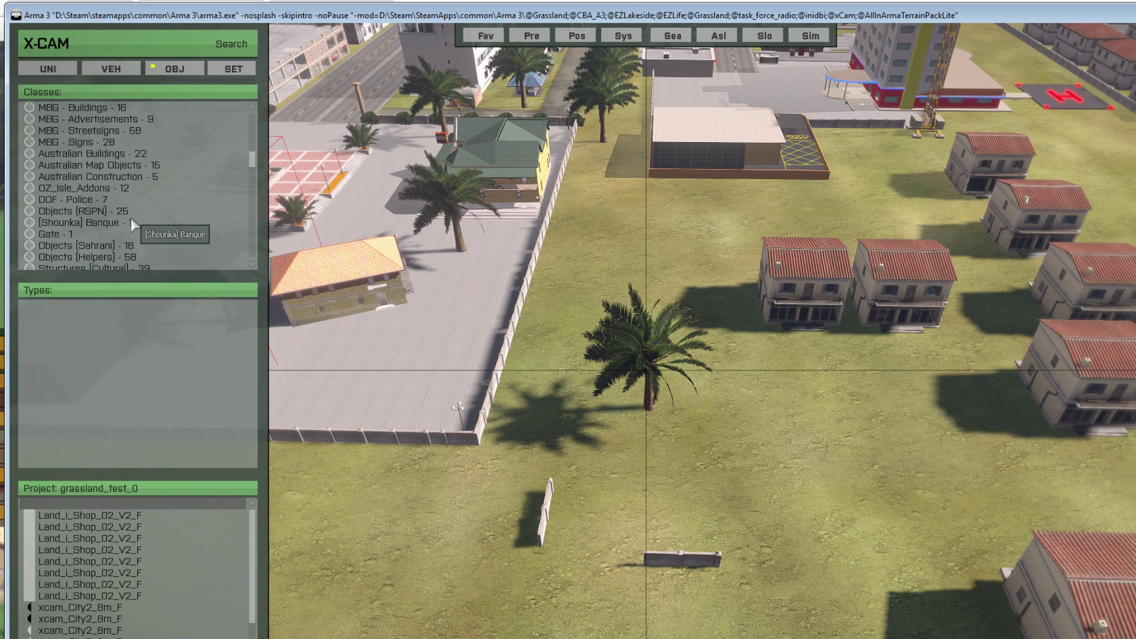
scroll(130, 217, up, 10)
click(75, 153)
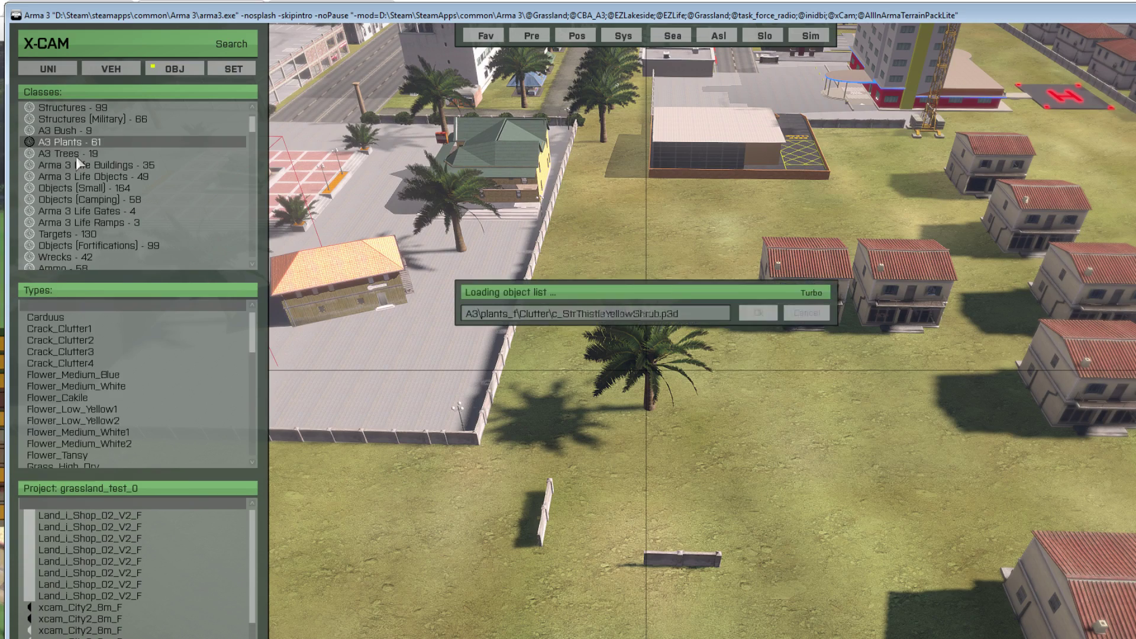
Step: Load the A3 Trees class and bring a Pine_1 tree onto the grass between the palm tree and the houses
scroll(67, 375, down, 2)
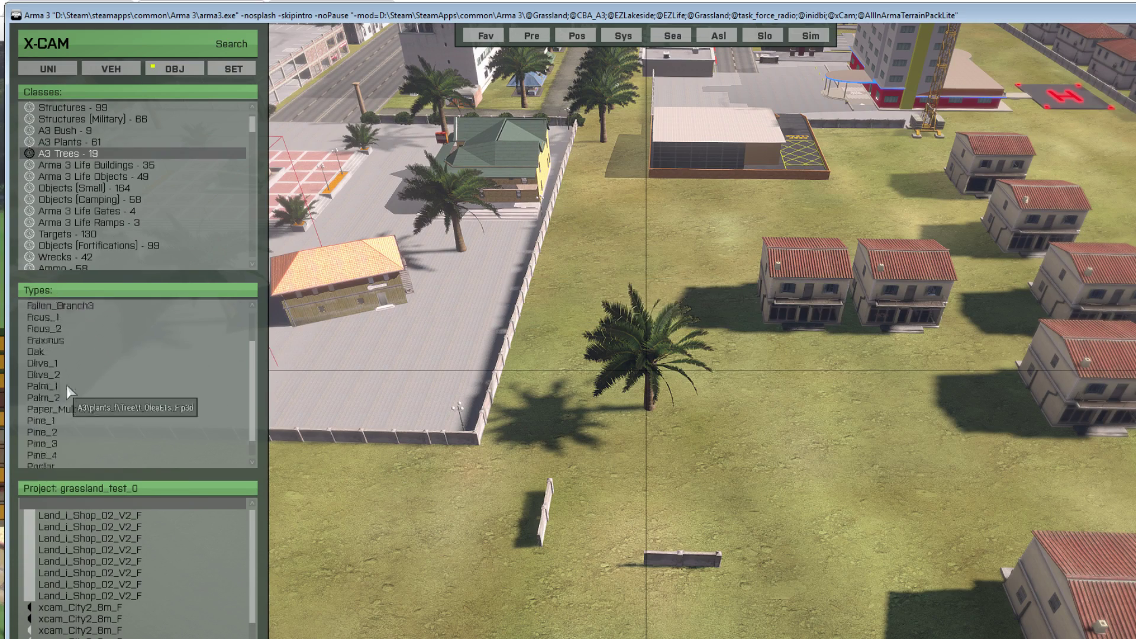
click(53, 398)
key(d)
key(space)
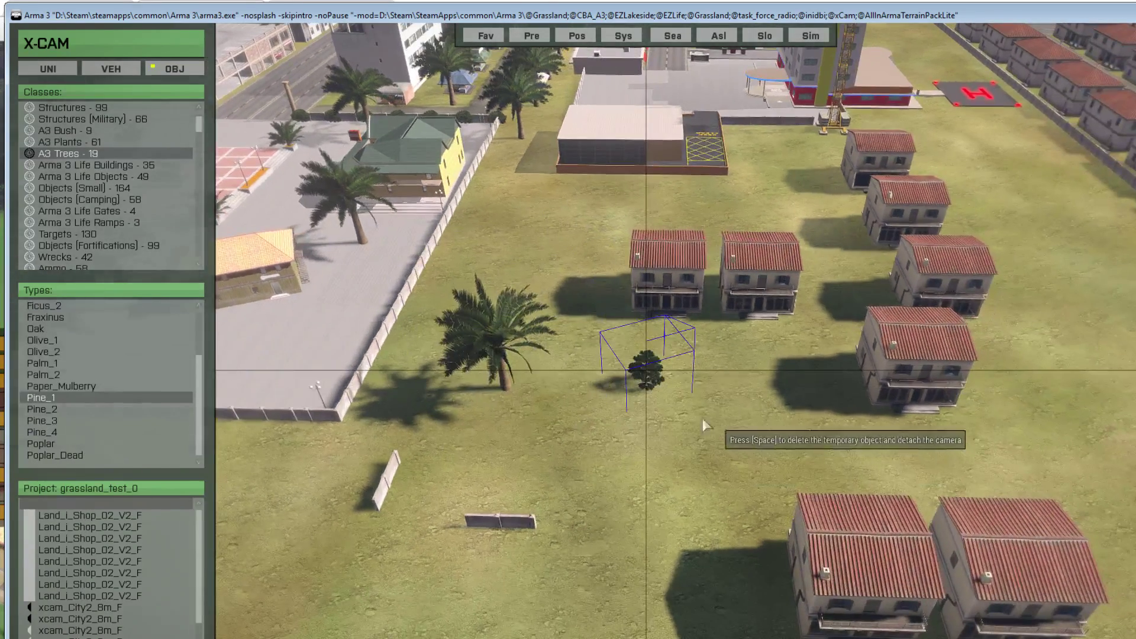
key(s)
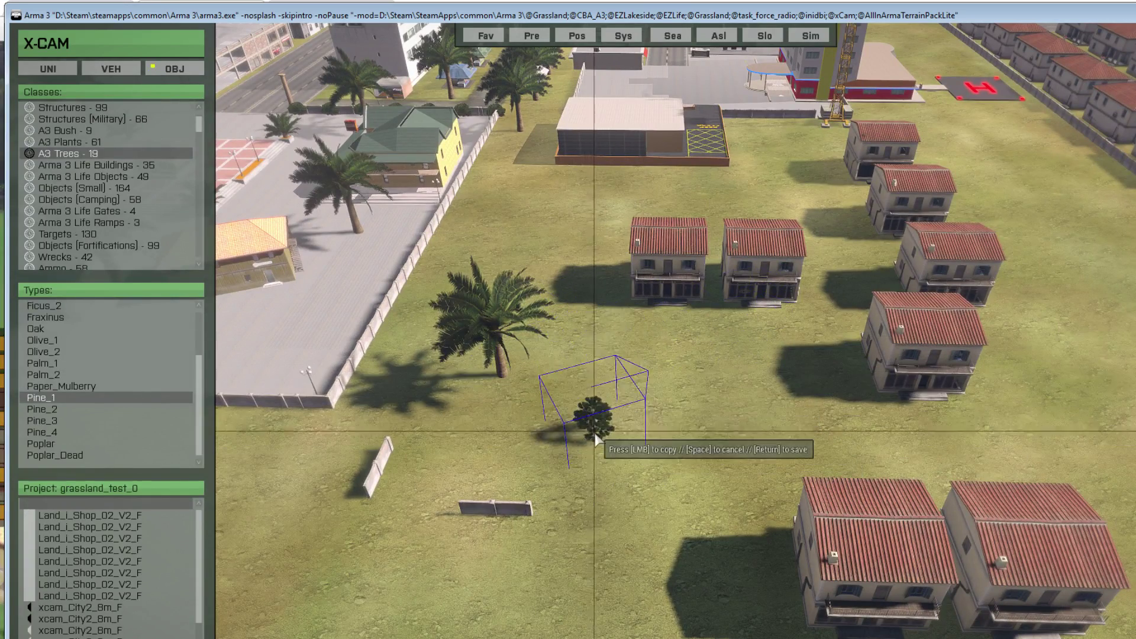
key(w)
key(w)
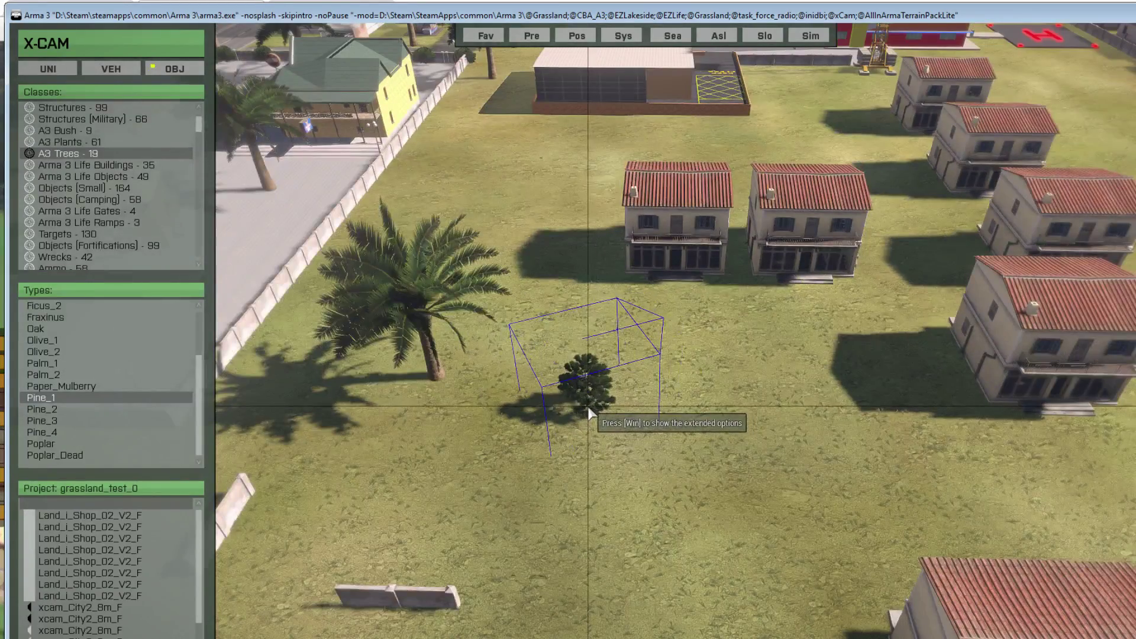
Step: Place scattered Pine_1 copies on the grass around the palm tree and in front of the two nearest houses
click(585, 390)
click(666, 477)
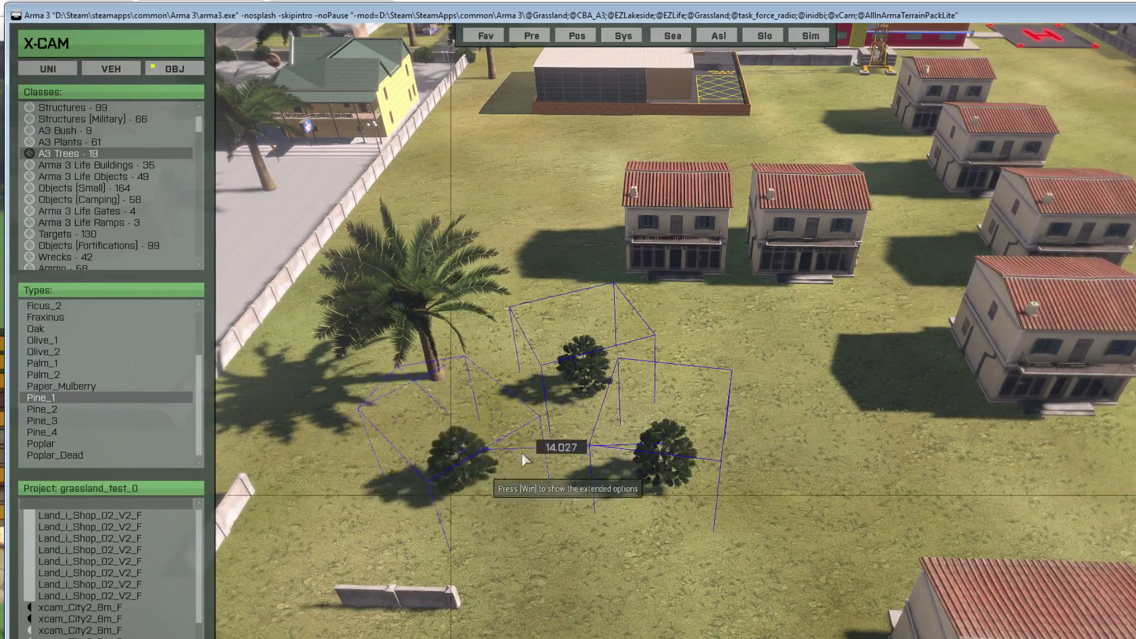
click(528, 445)
click(738, 400)
click(550, 271)
click(616, 296)
click(673, 338)
click(740, 314)
click(824, 350)
click(766, 431)
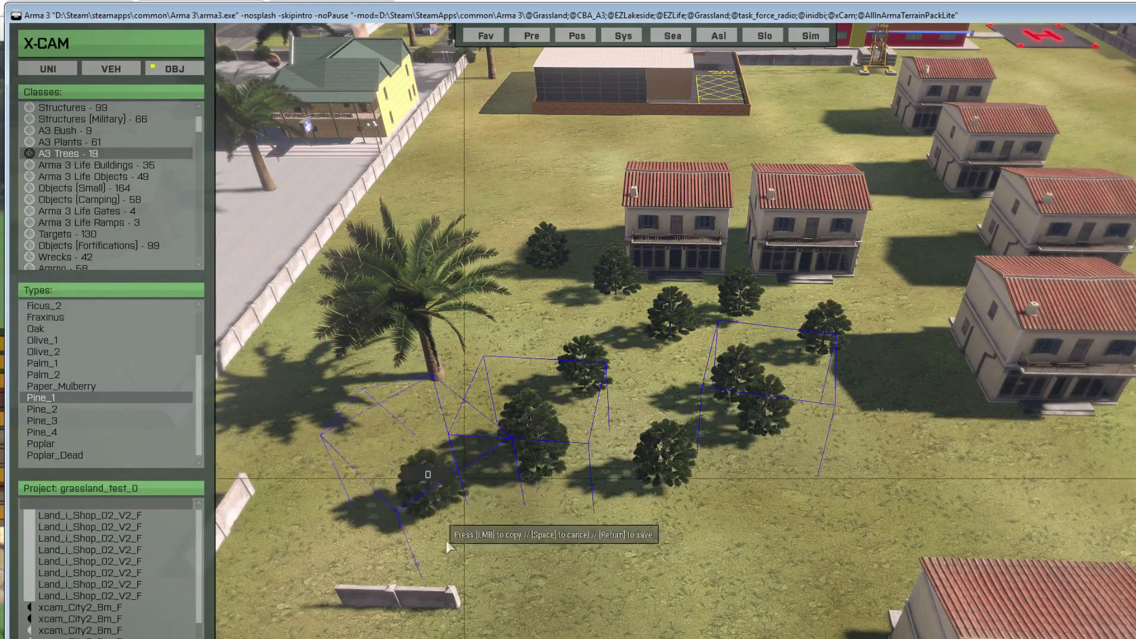
Step: Fill the open grass between the loose wall segments and the houses with more Pine_1 copies
click(437, 524)
click(690, 581)
click(810, 546)
click(895, 575)
click(985, 473)
click(760, 467)
click(503, 435)
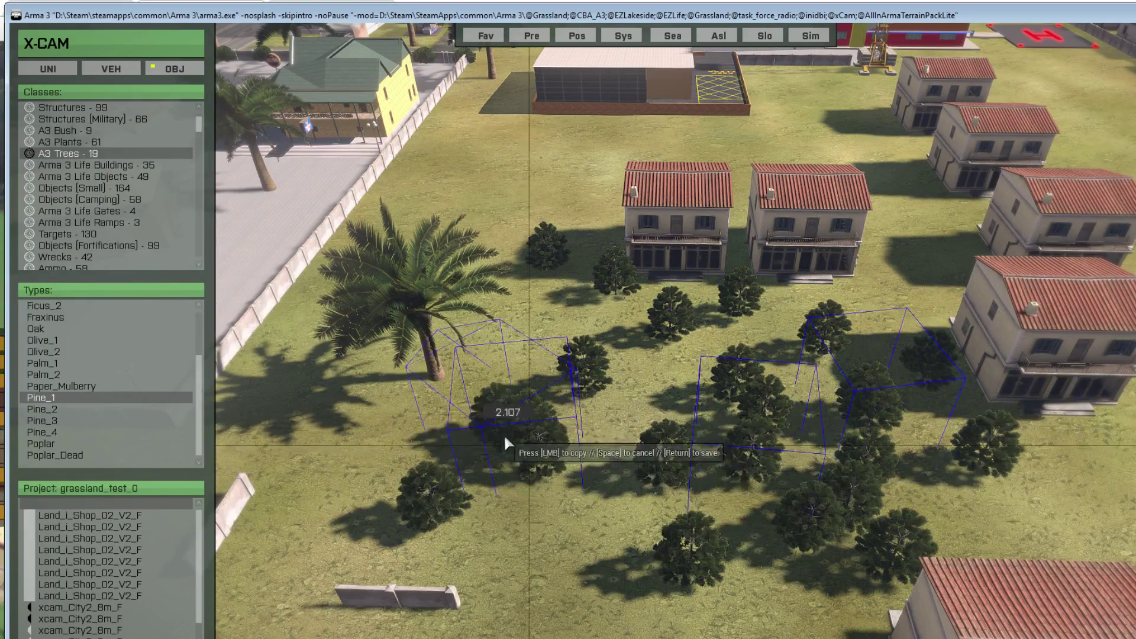
click(571, 532)
click(642, 563)
Step: Plant continuous groups of Pine_1 trees beside the palm tree and along the wall on the grass
scroll(713, 438, down, 3)
mouse_move(468, 536)
mouse_down()
mouse_move(574, 485)
mouse_move(790, 525)
mouse_move(811, 445)
mouse_move(558, 298)
mouse_move(712, 258)
mouse_move(791, 338)
mouse_move(490, 284)
mouse_move(550, 262)
mouse_move(464, 413)
mouse_move(502, 398)
mouse_move(476, 500)
mouse_move(394, 473)
mouse_up()
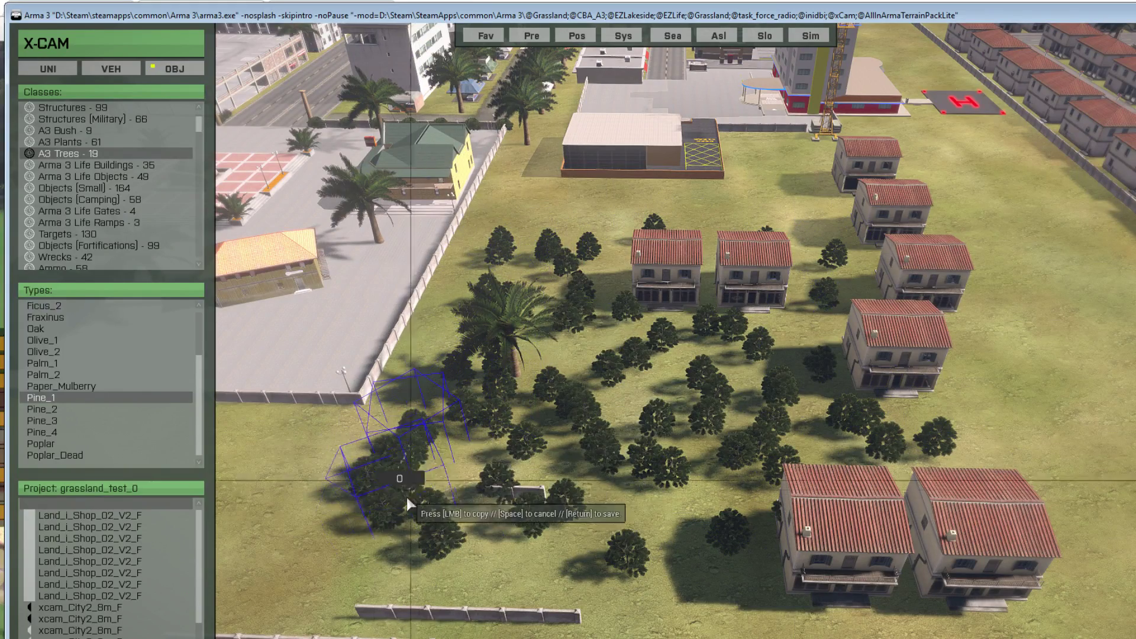
click(407, 497)
mouse_move(548, 500)
mouse_down()
mouse_move(627, 584)
mouse_move(530, 616)
mouse_move(401, 630)
mouse_move(465, 628)
mouse_up()
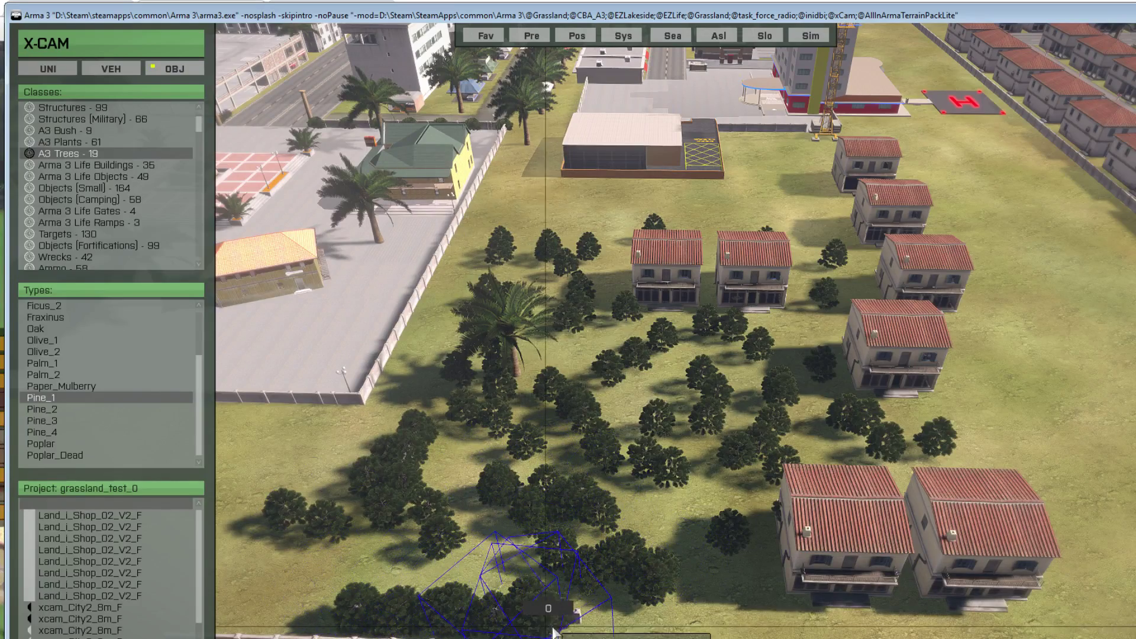
Step: Extend the Pine_1 planting beside the outer houses and behind the palm tree, and save the placed trees
right_drag(644, 460, 719, 462)
key(q)
drag(1131, 438, 1101, 533)
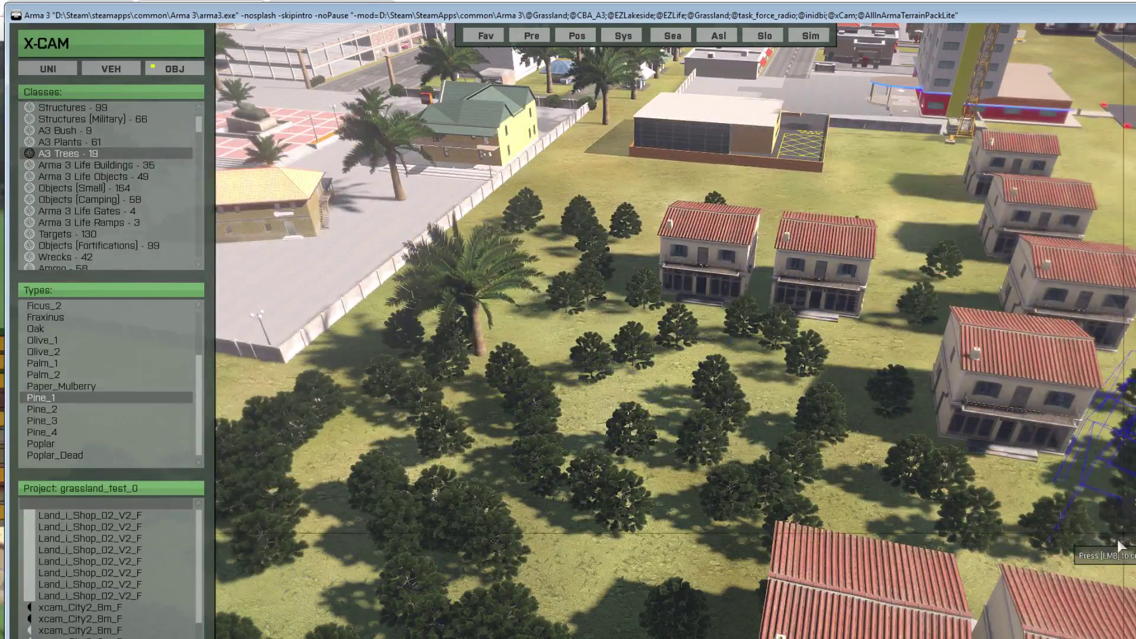
right_drag(917, 497, 416, 269)
mouse_move(416, 267)
mouse_down()
mouse_move(471, 200)
mouse_move(329, 223)
mouse_move(619, 109)
mouse_move(362, 195)
mouse_up()
right_drag(639, 270, 708, 339)
key(Return)
Step: Select the trees between the wall and the houses with a selection frame and paste copies of the group behind the two middle houses
key(s)
key(w)
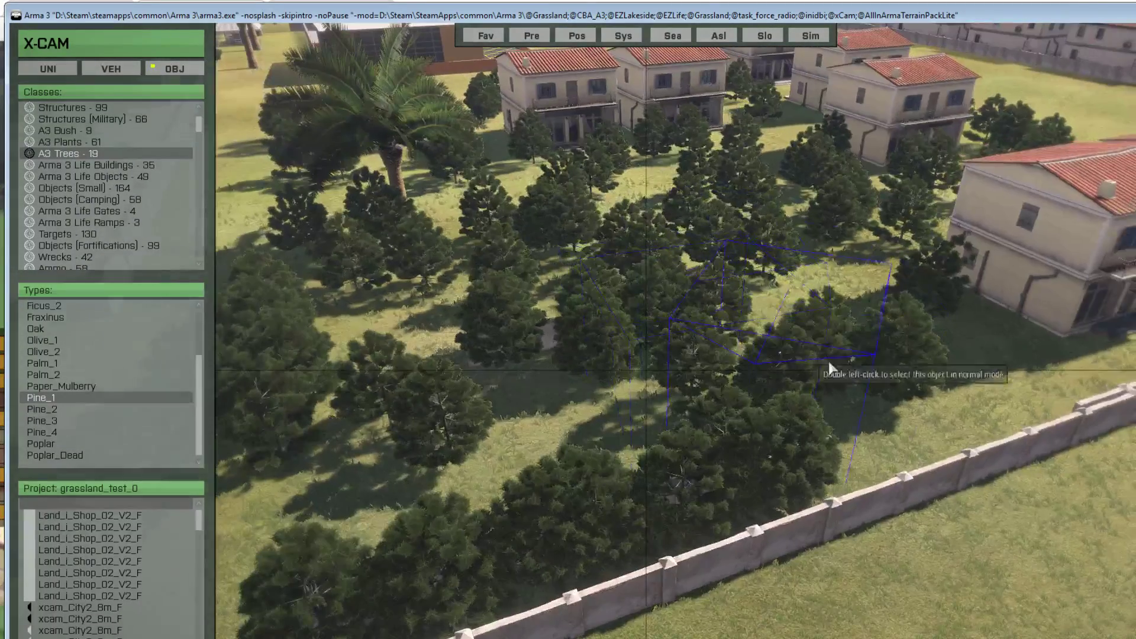
key(d)
right_drag(828, 363, 758, 392)
key(s)
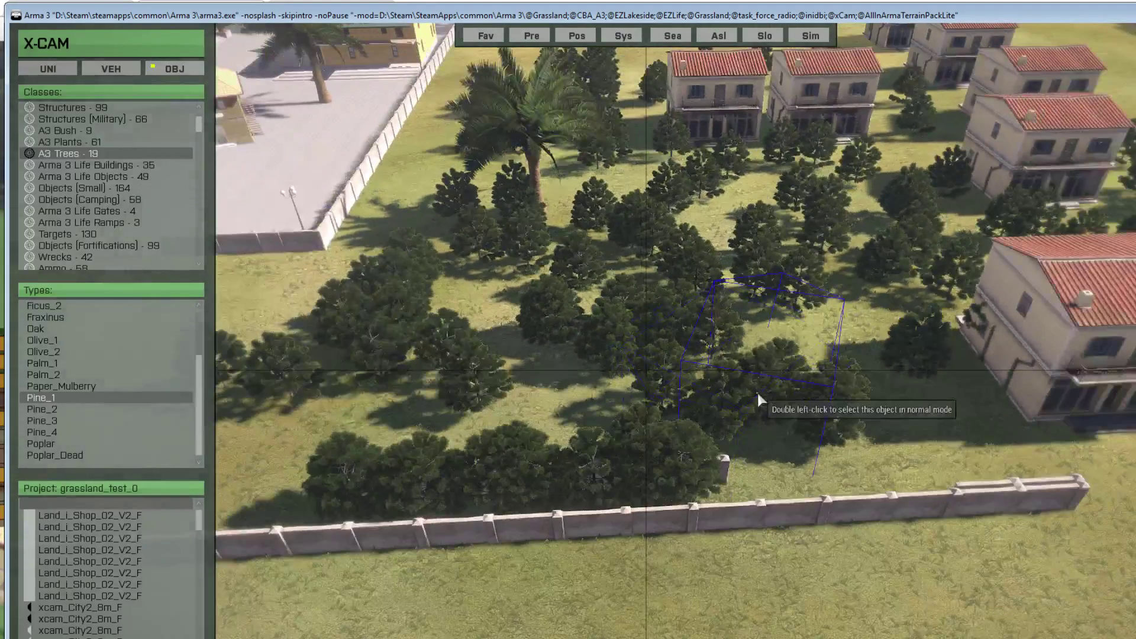
key(s)
mouse_move(604, 279)
right_down()
mouse_move(619, 292)
mouse_move(599, 284)
right_up()
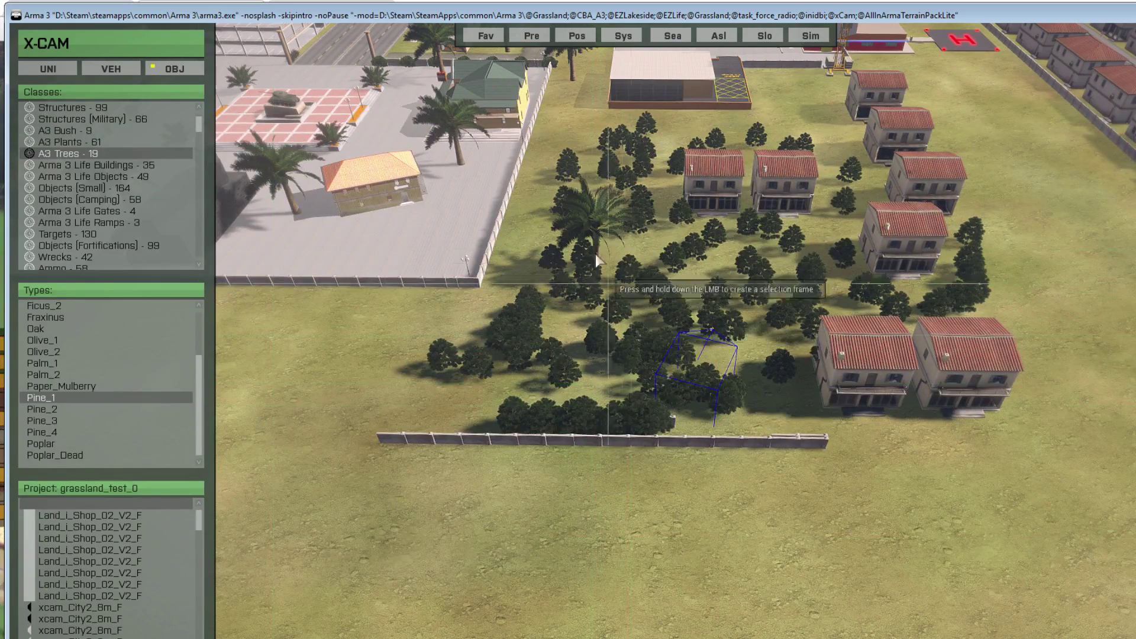
drag(522, 239, 783, 414)
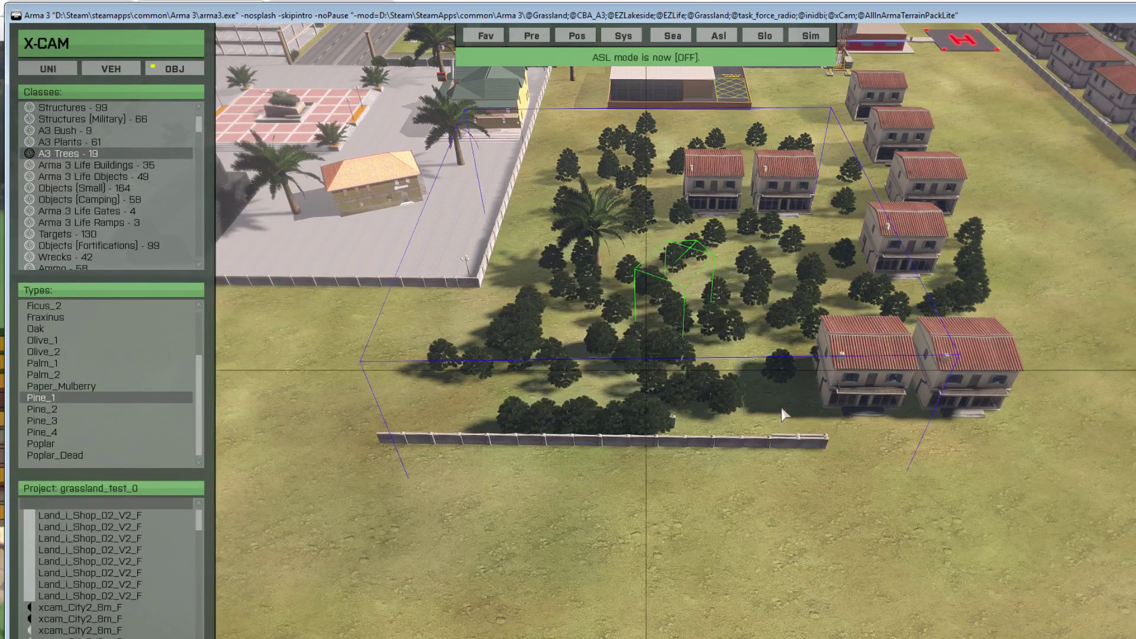
key(w)
right_drag(655, 325, 705, 317)
key(s)
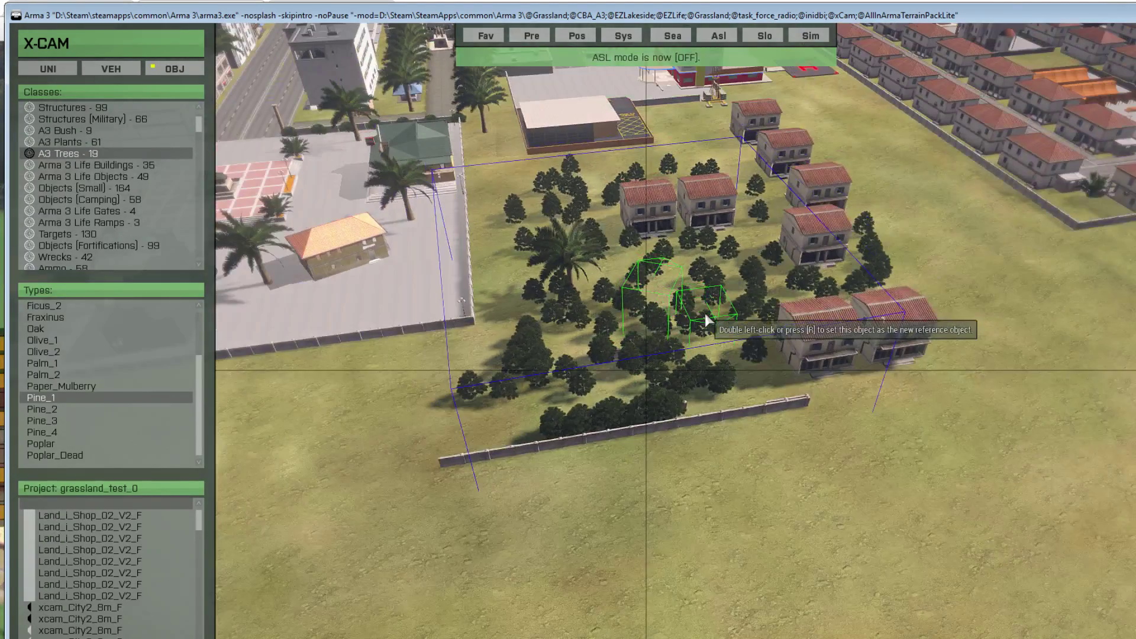
key(ctrl+c)
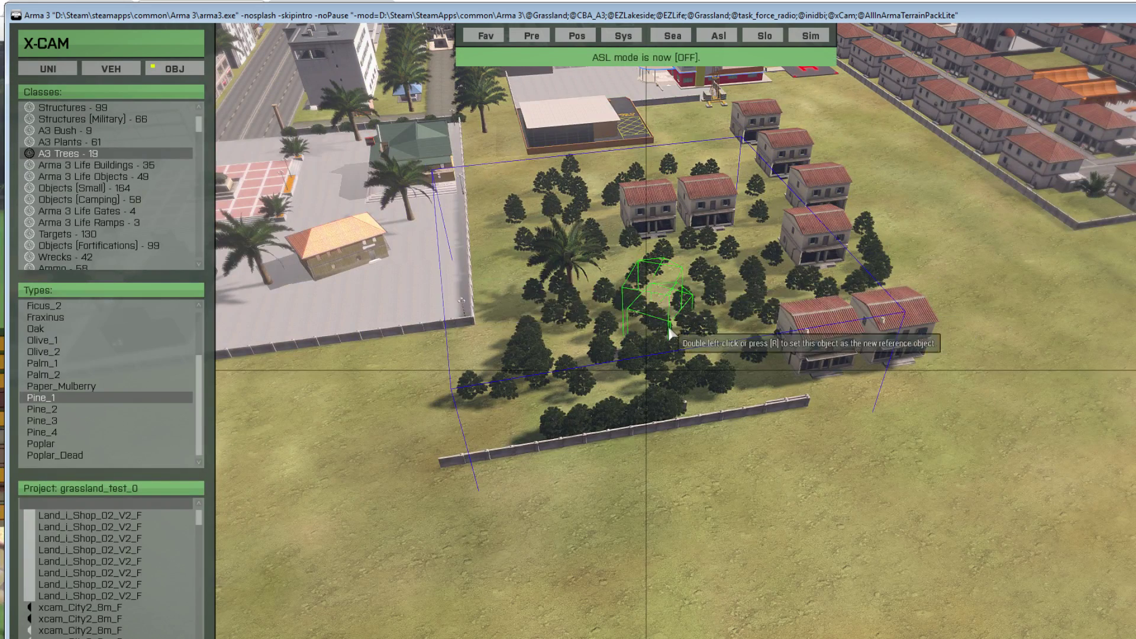
key(ctrl+v)
key(ctrl+v)
key(ctrl+v)
key(ctrl+v)
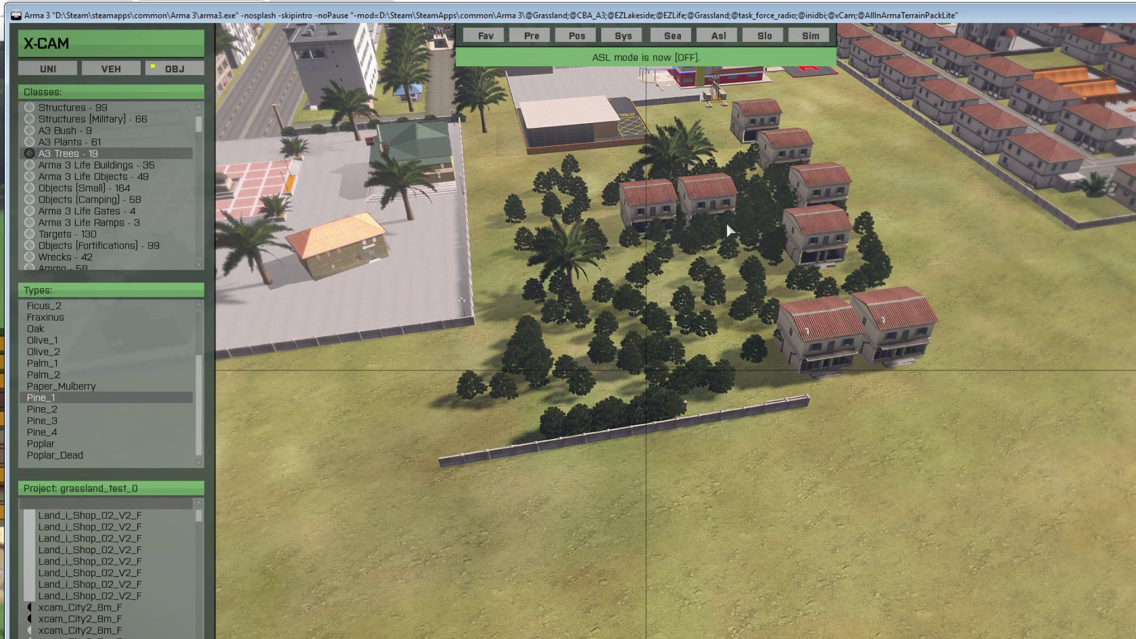
Step: Duplicate the tree group around the houses and toward the end of the wall
drag(761, 266, 840, 229)
key(ctrl+v)
key(ctrl+c)
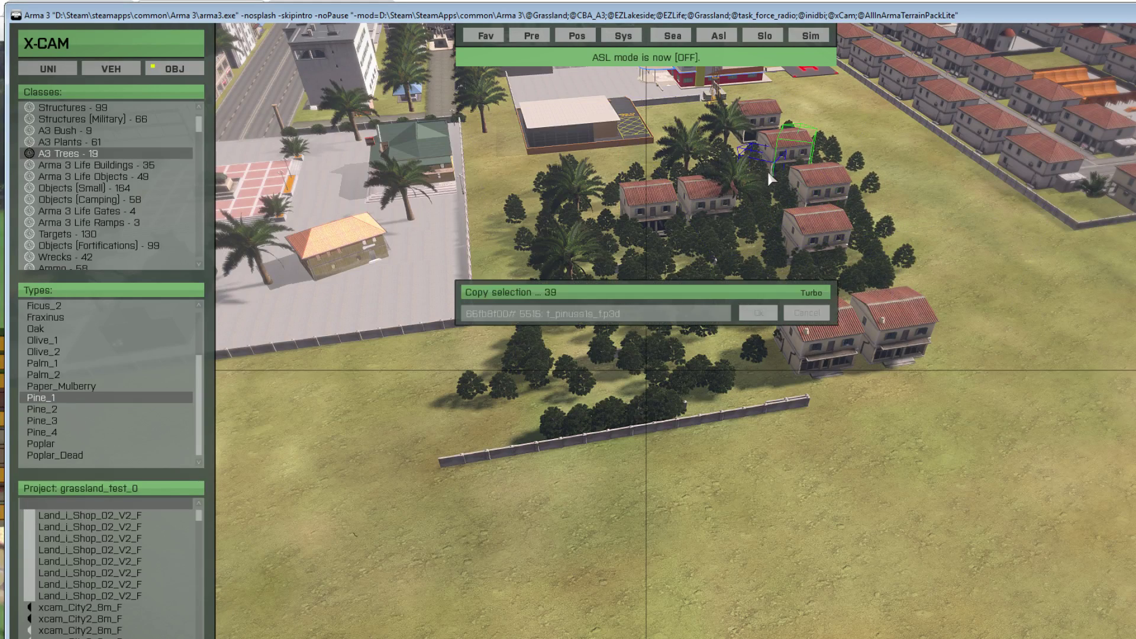
key(ctrl+v)
key(ctrl+c)
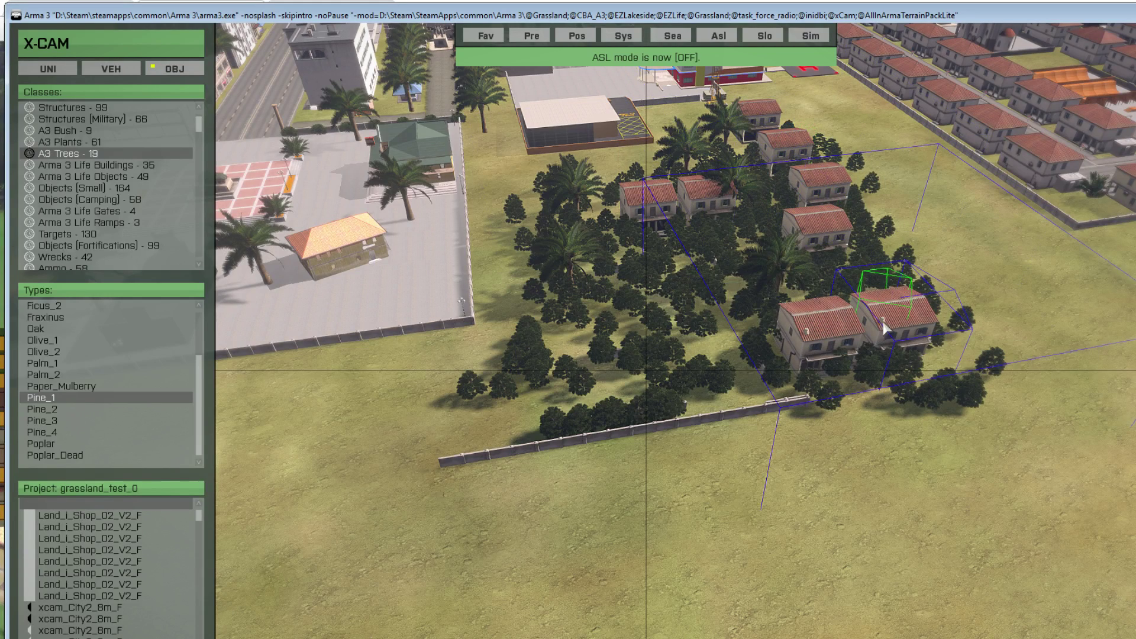
key(ctrl+v)
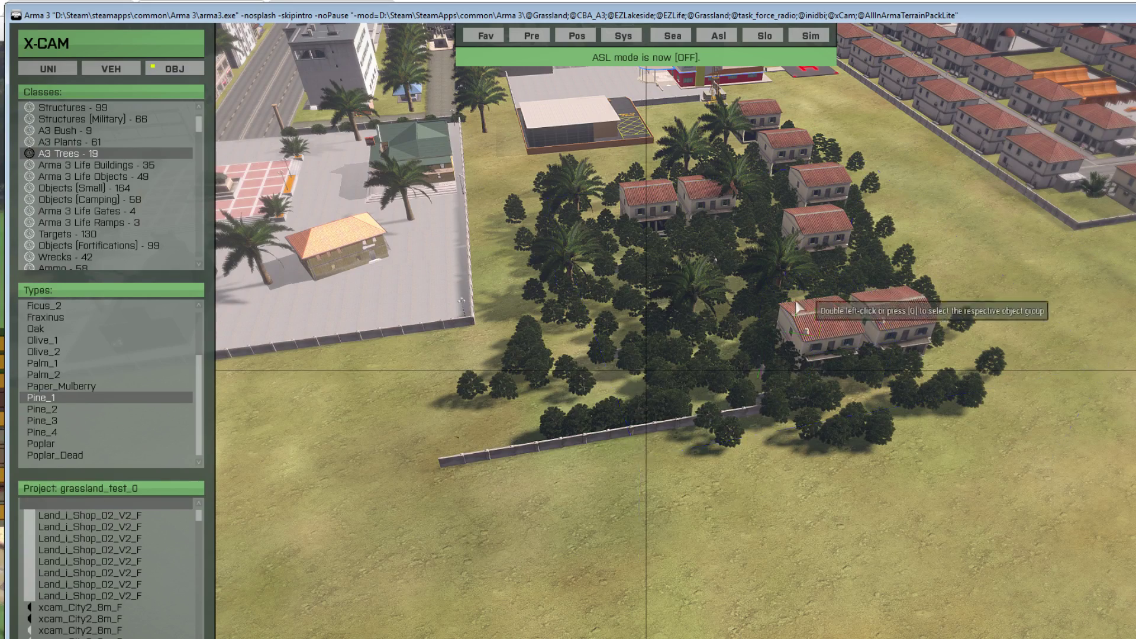
Step: Duplicate the tree group further over the wall, across the grass in front of it, and behind the palm trees
key(ctrl+v)
key(ctrl+c)
key(ctrl+c)
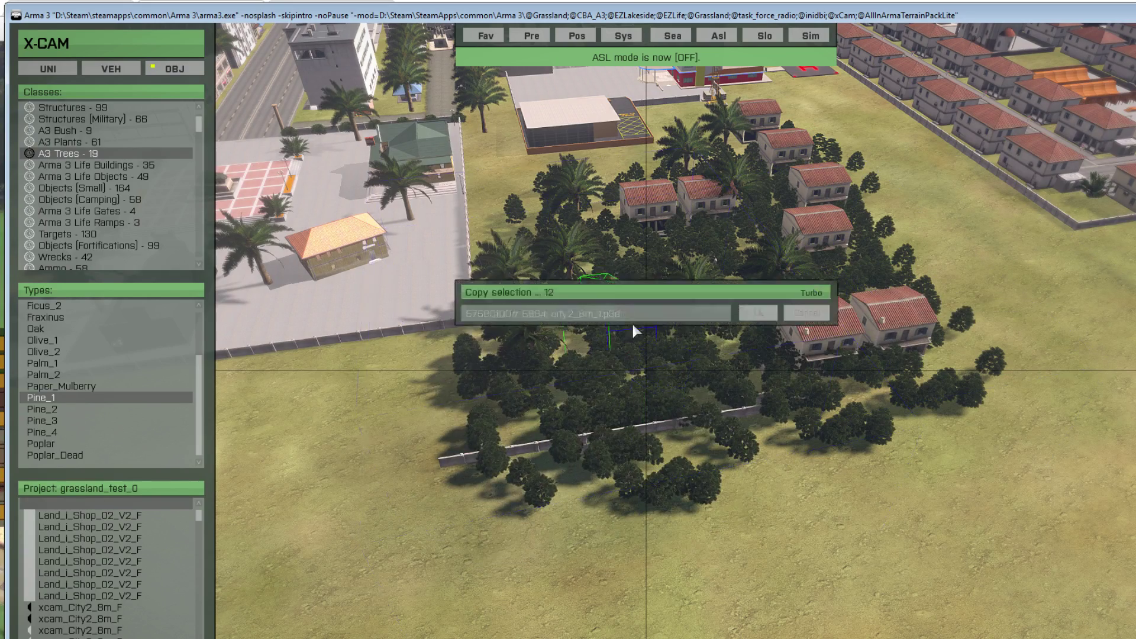
key(ctrl+c)
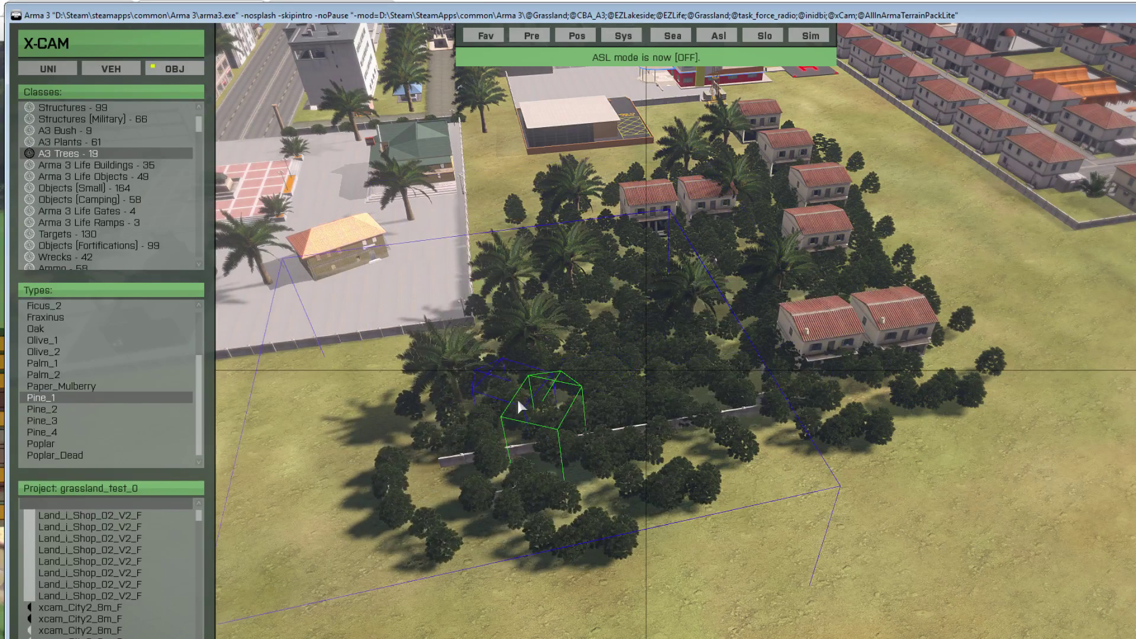
drag(516, 397, 744, 382)
key(ctrl+c)
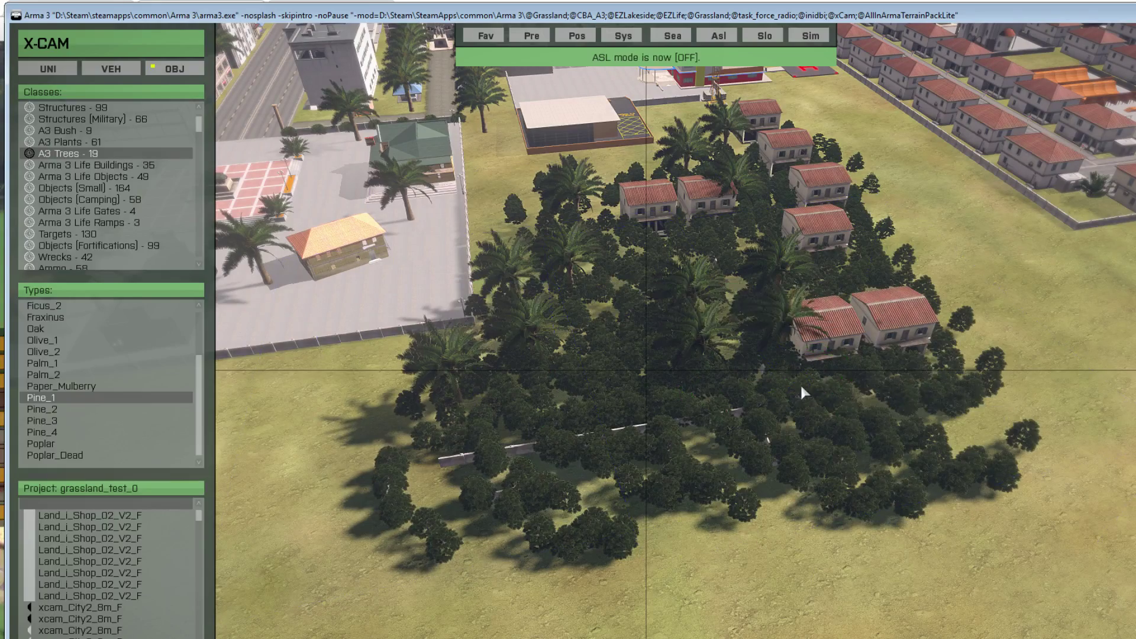
click(800, 383)
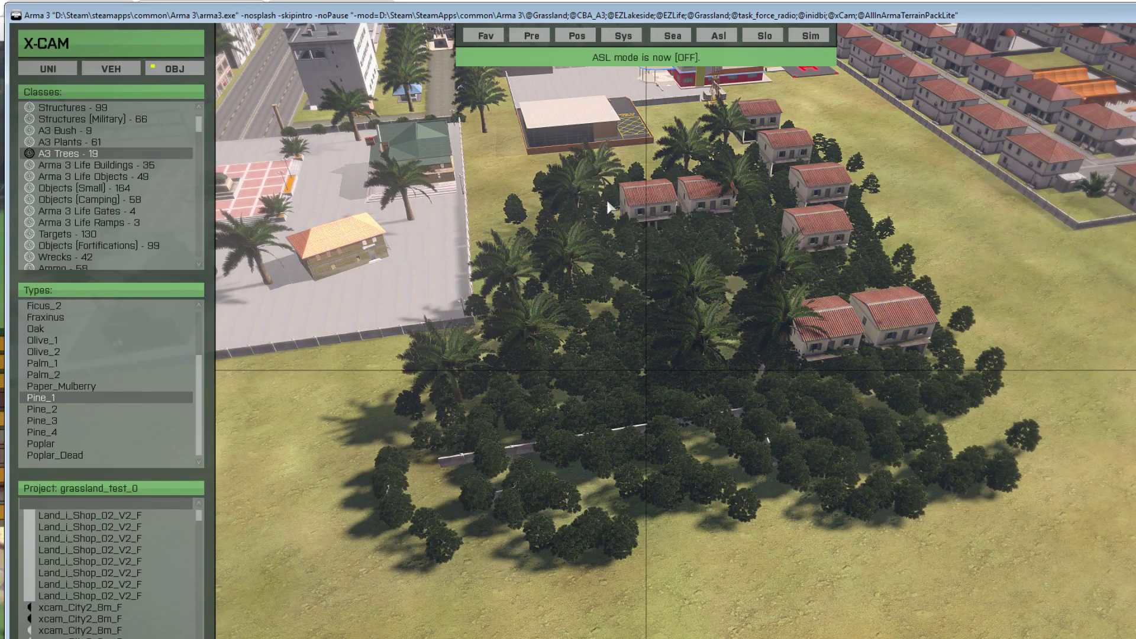
Step: View the save dialog for the current project and the list of saved projects, closing each without saving or loading
key(w)
right_drag(702, 317, 822, 264)
key(s)
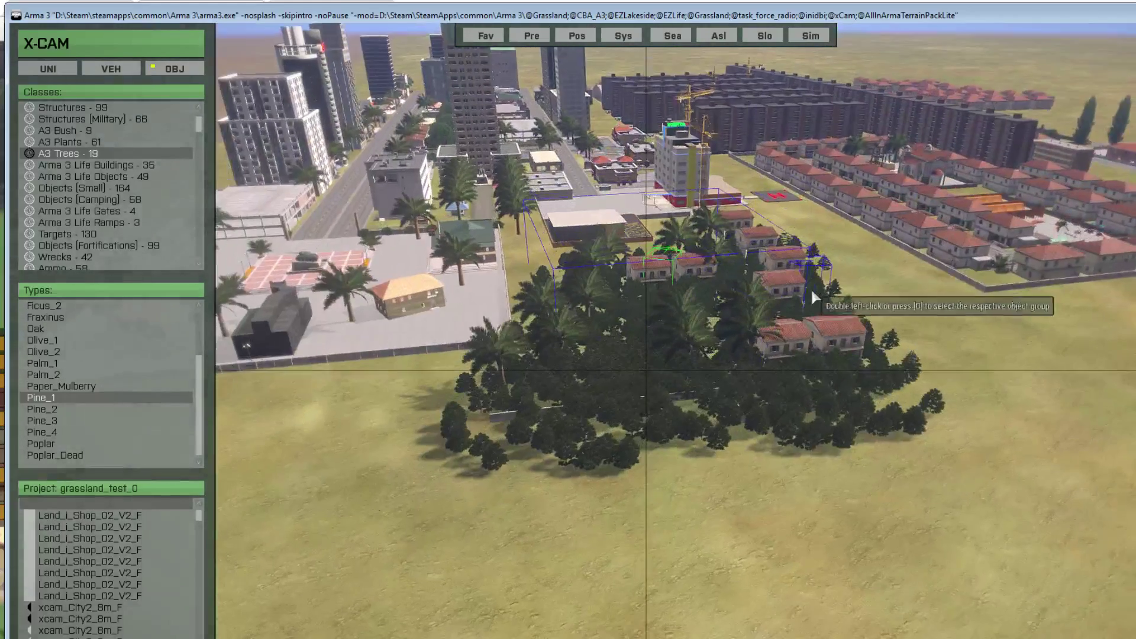
key(w)
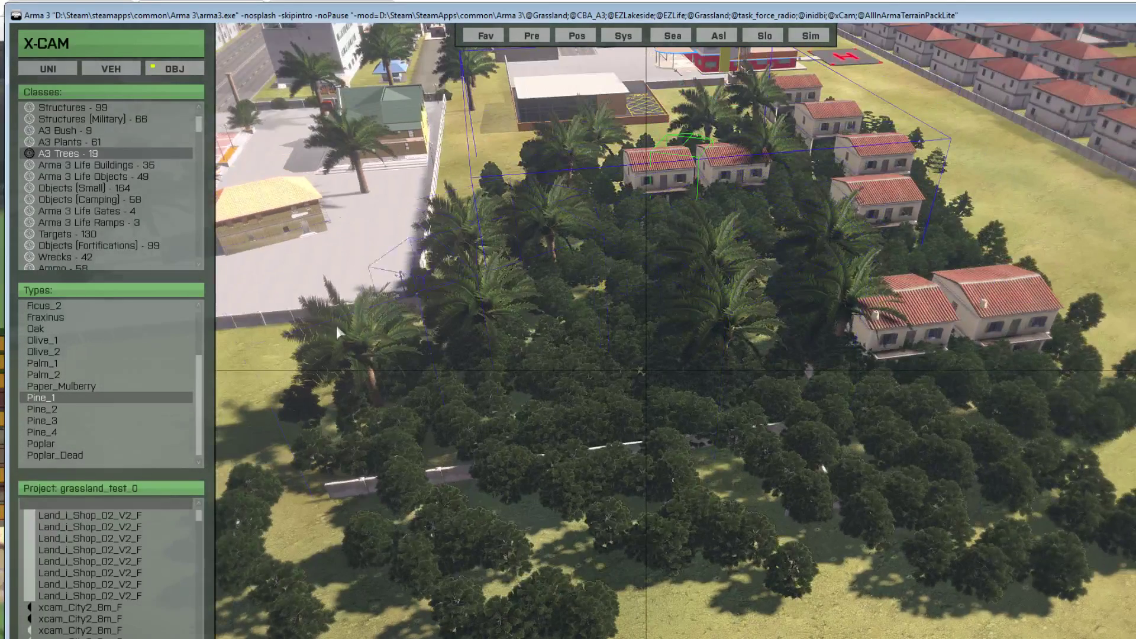
mouse_move(270, 439)
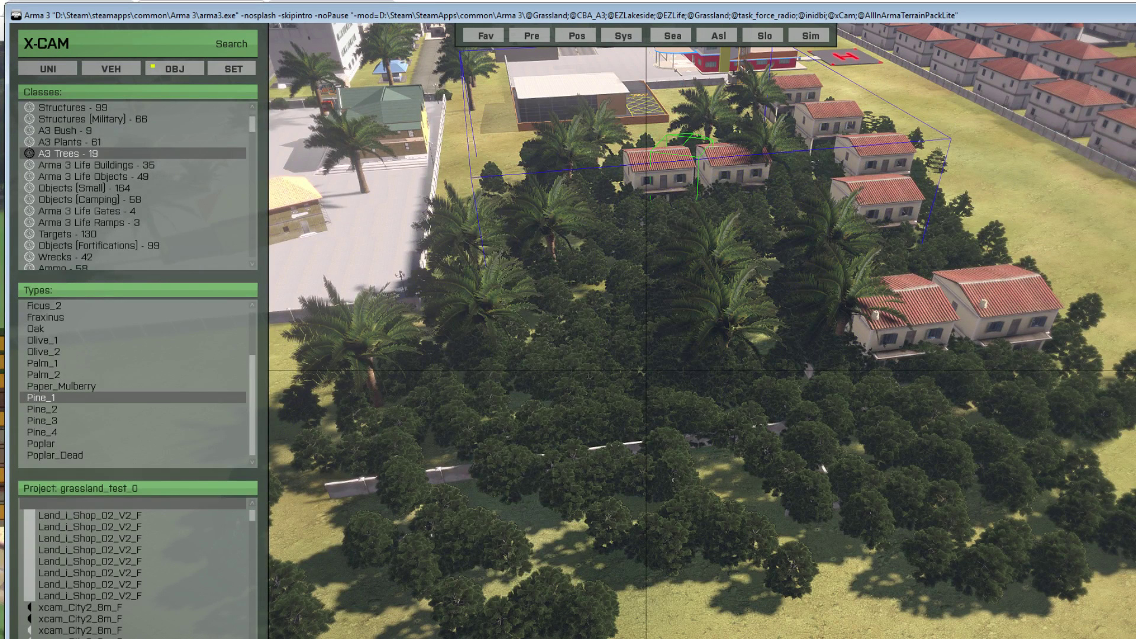
key(ctrl+s)
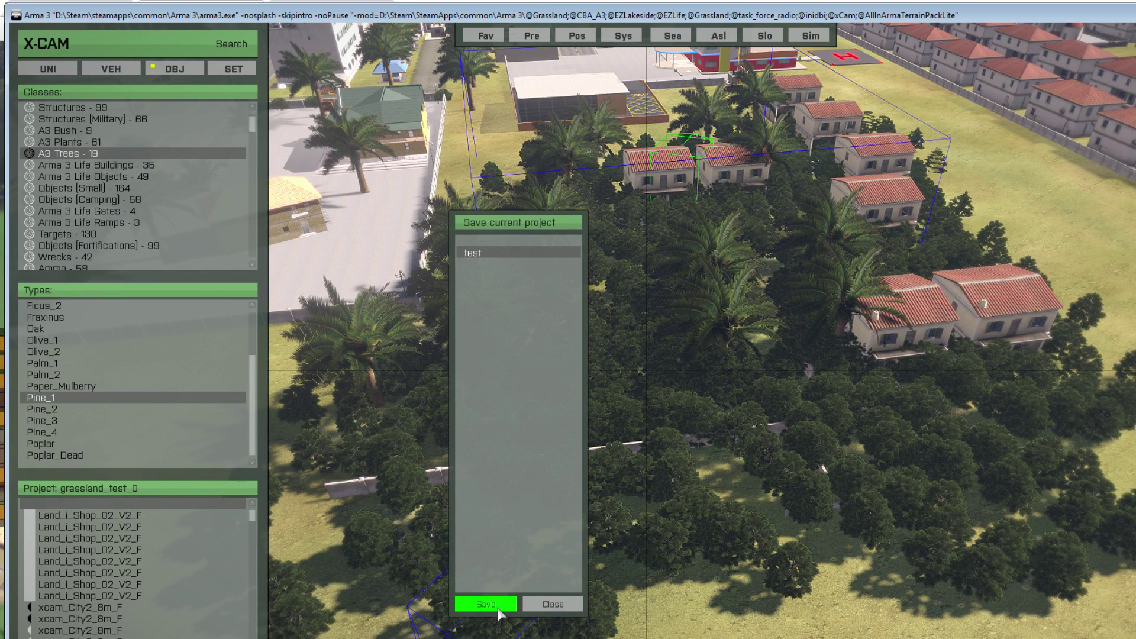
click(555, 603)
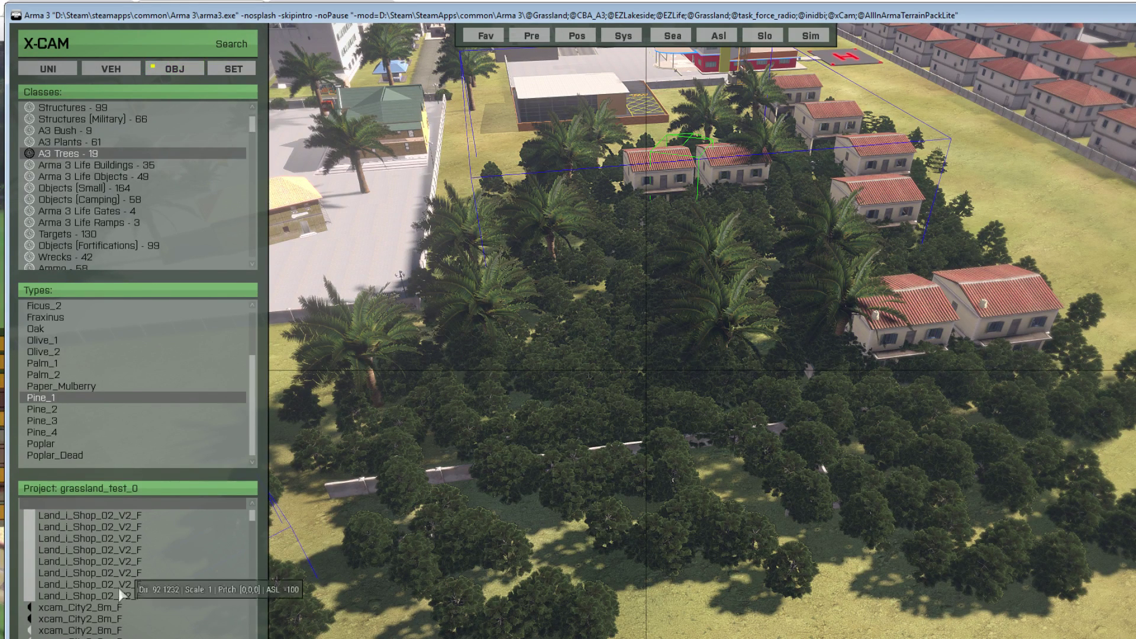
key(ctrl+l)
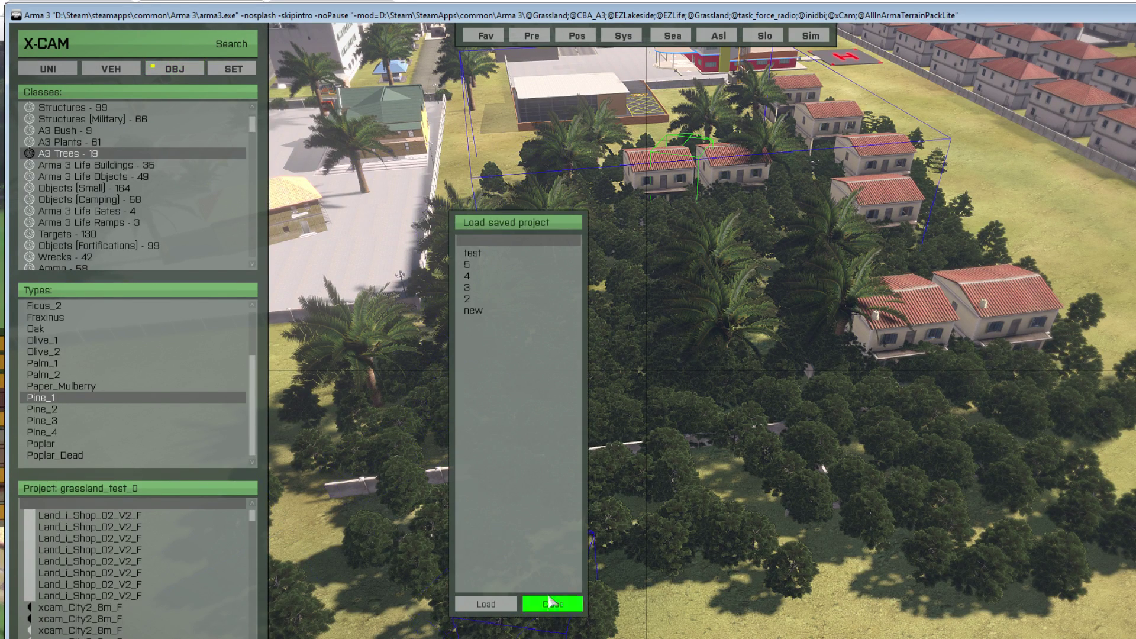
click(549, 600)
Step: Deselect the current objects, frame the whole area of houses, walls and trees, and delete all selected objects
scroll(713, 378, down, 5)
right_drag(729, 377, 779, 383)
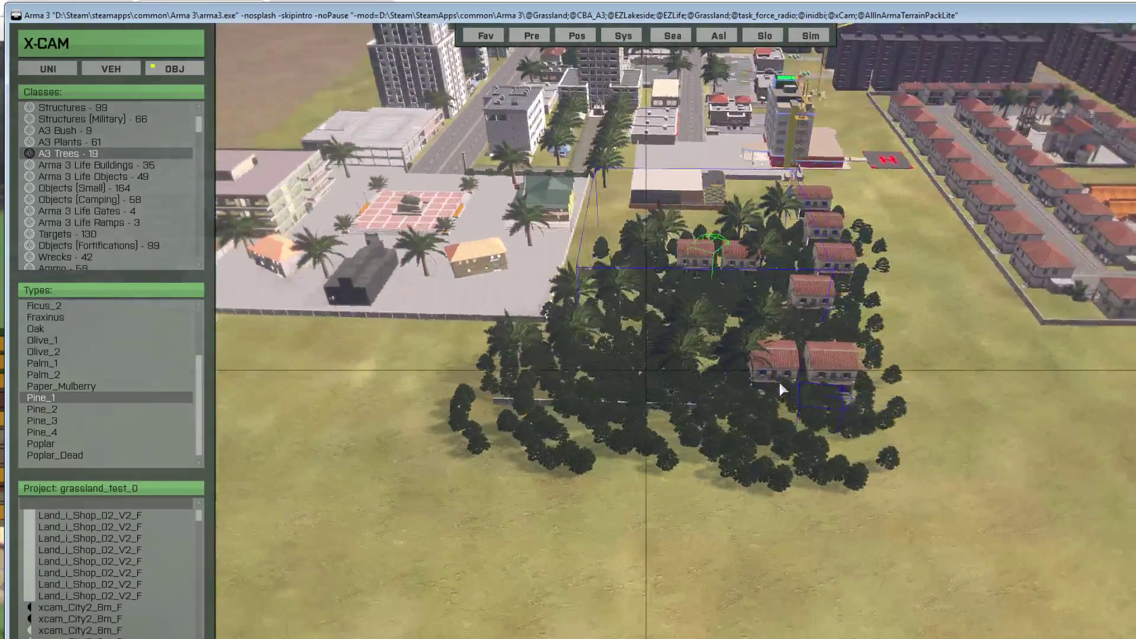
scroll(780, 382, down, 3)
key(ctrl+s)
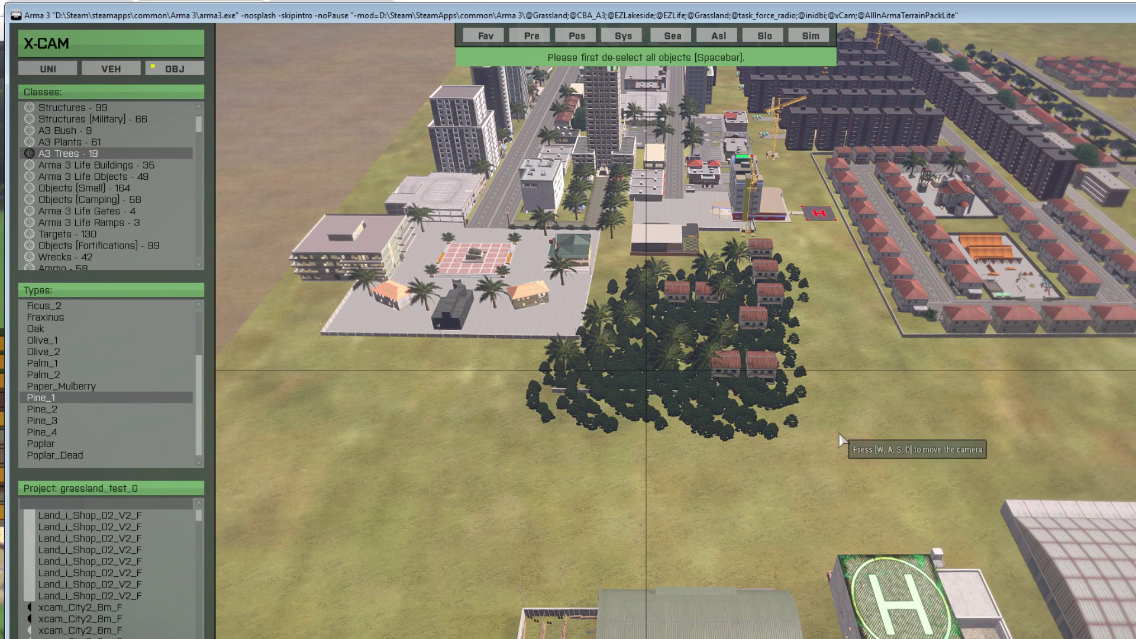
key(space)
drag(886, 479, 507, 235)
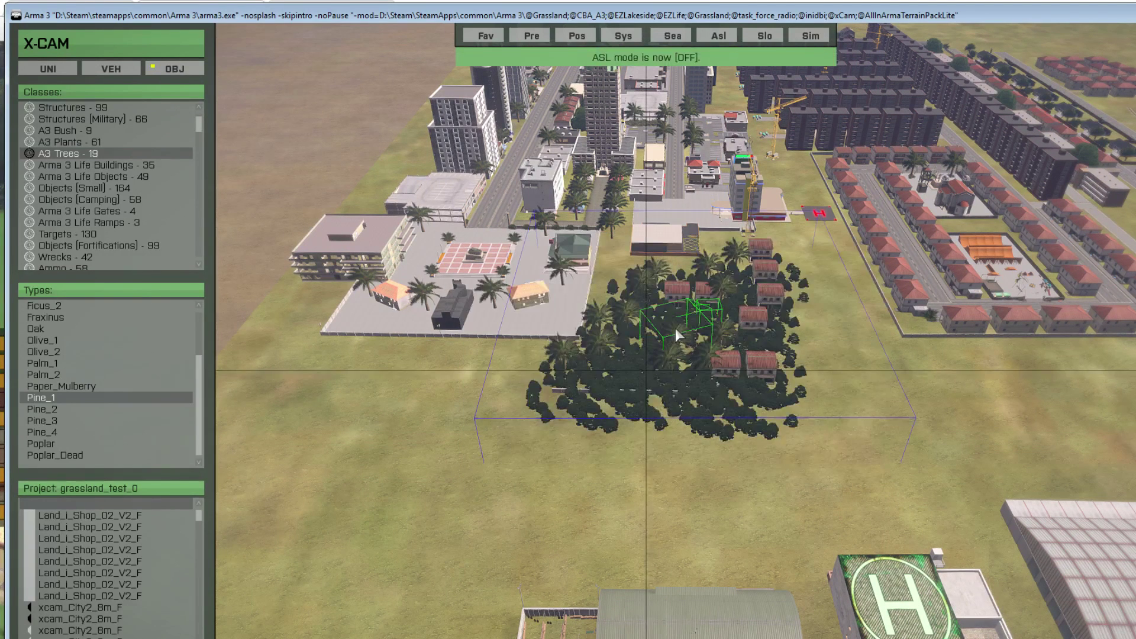
key(Delete)
click(749, 319)
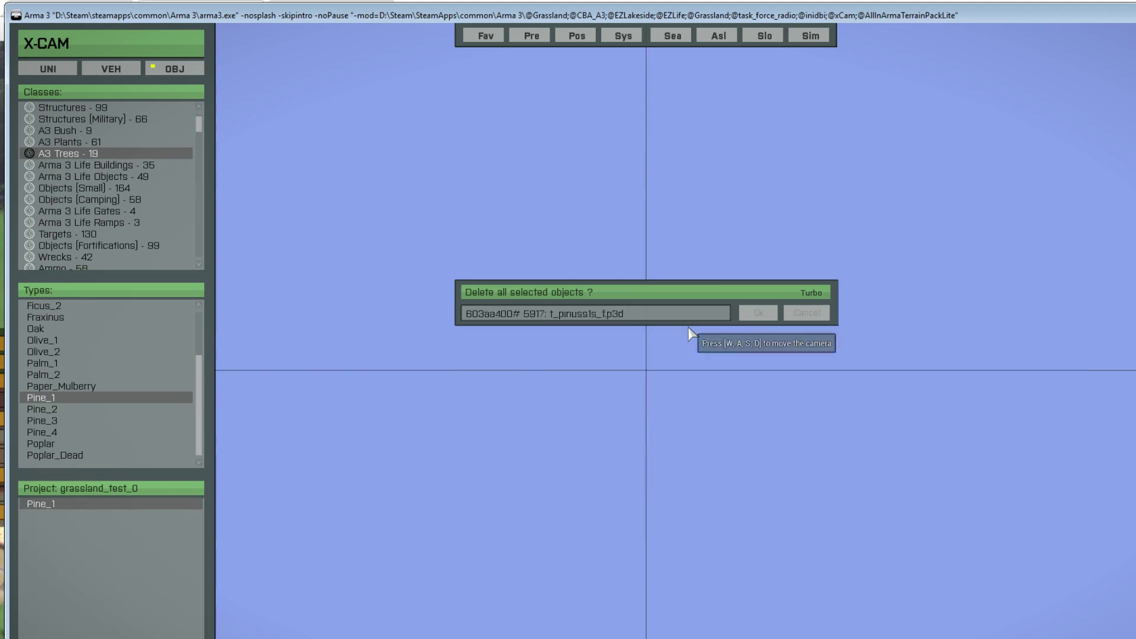
key(w)
key(w)
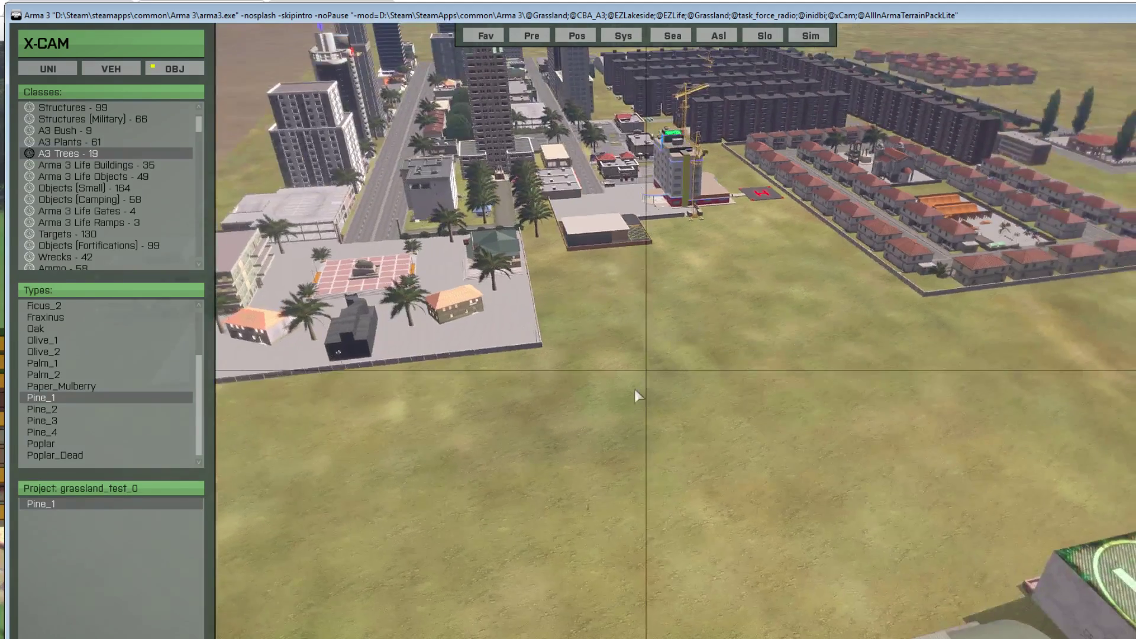
right_drag(635, 388, 659, 340)
mouse_move(133, 132)
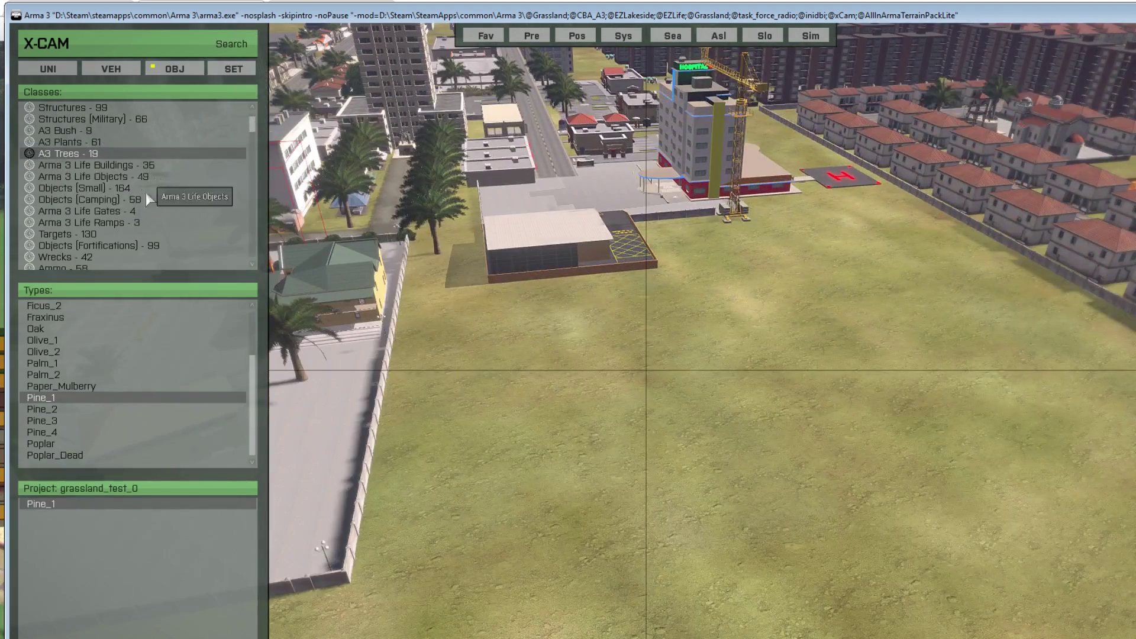
scroll(98, 188, down, 4)
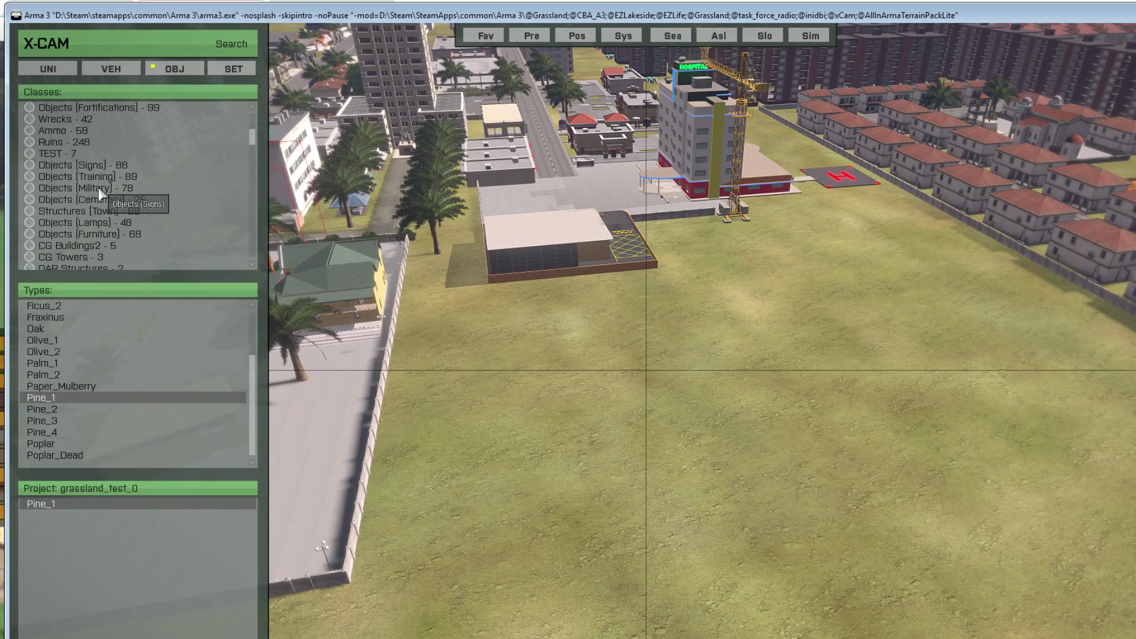
right_drag(517, 155, 750, 338)
key(w)
key(s)
key(w)
key(a)
key(d)
key(w)
key(s)
right_drag(627, 293, 761, 387)
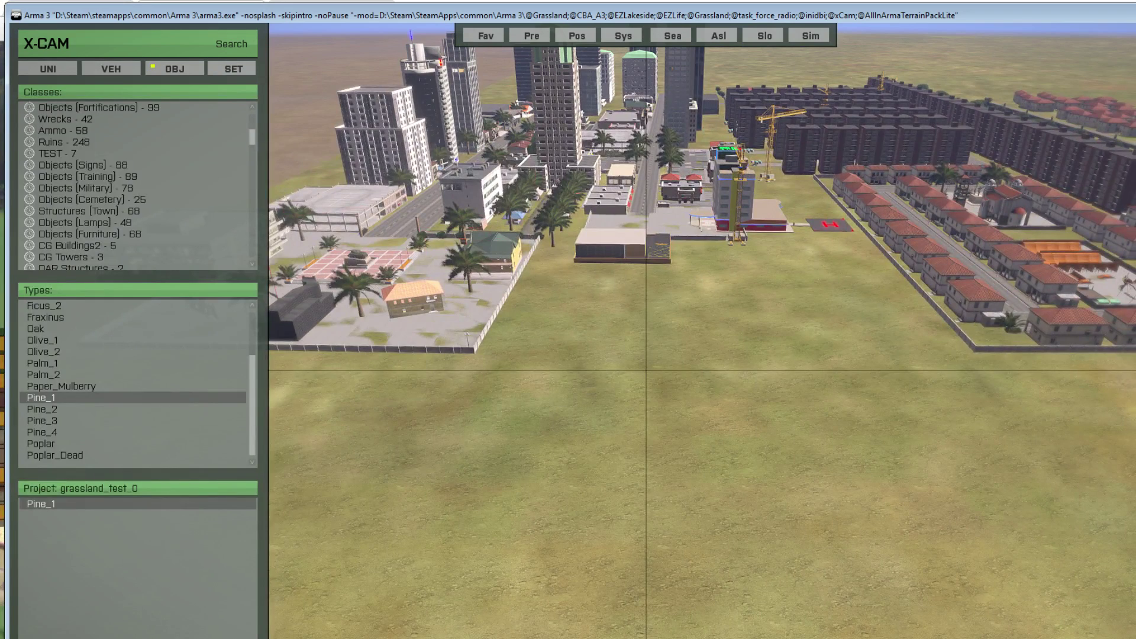
Step: Review all available object classes in the Library Settings down to Jonzie's Objects, and close the list
click(226, 71)
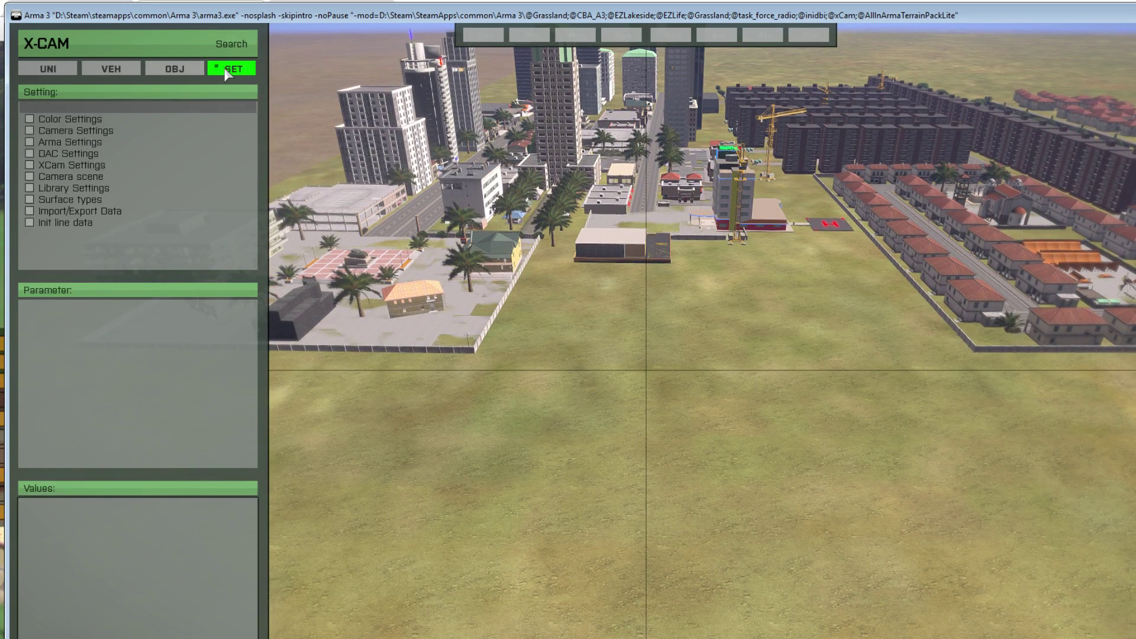
click(56, 188)
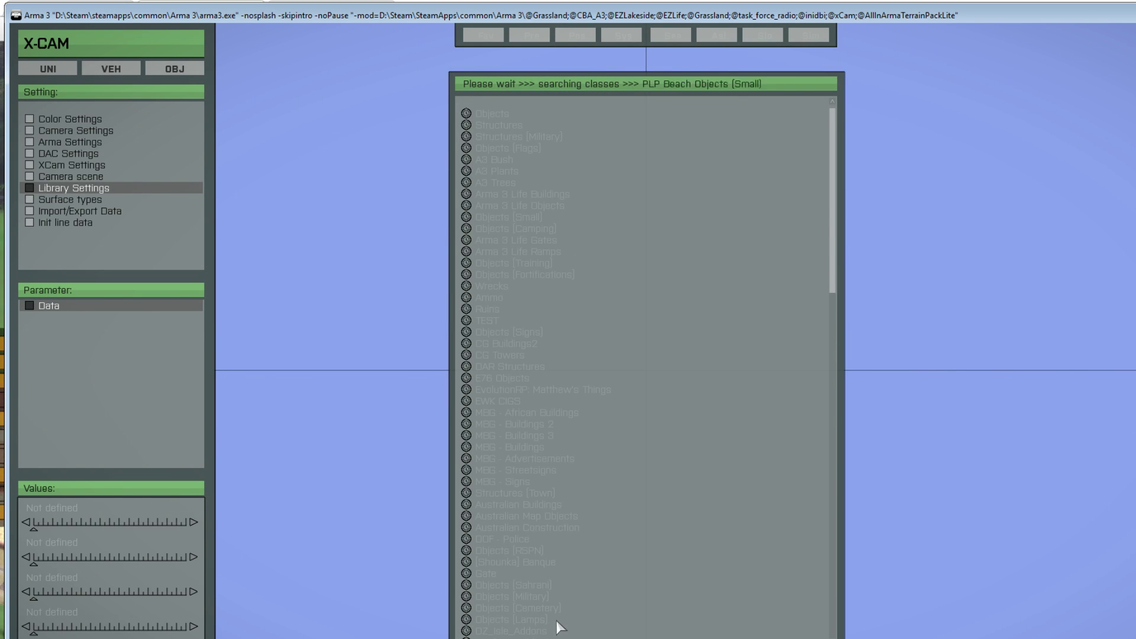
scroll(541, 448, down, 3)
scroll(542, 449, down, 15)
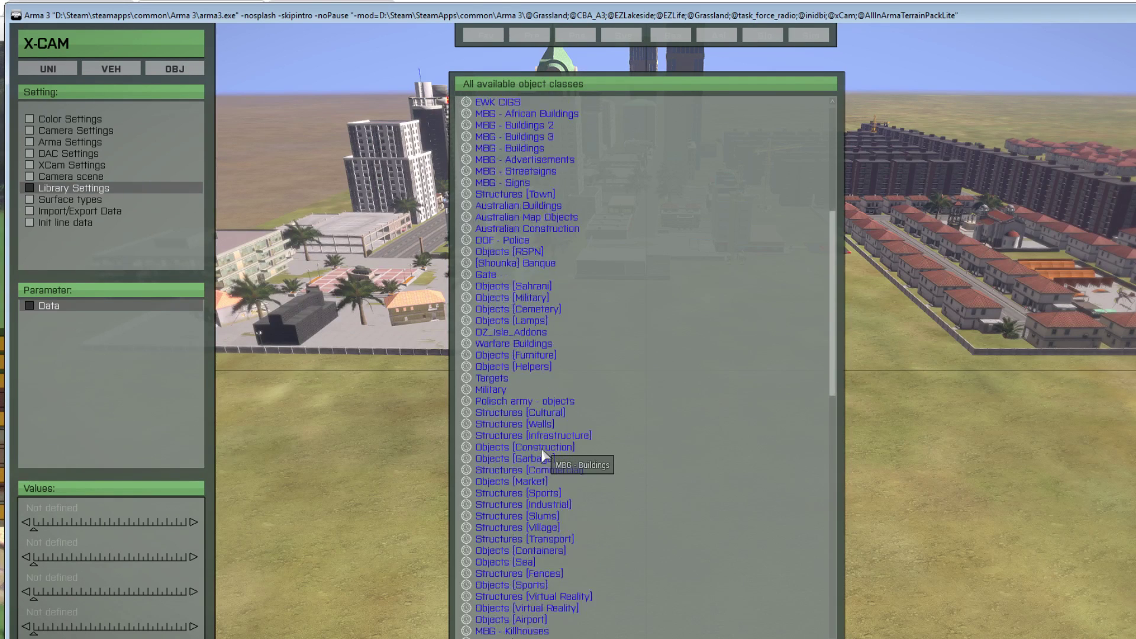
scroll(533, 481, down, 10)
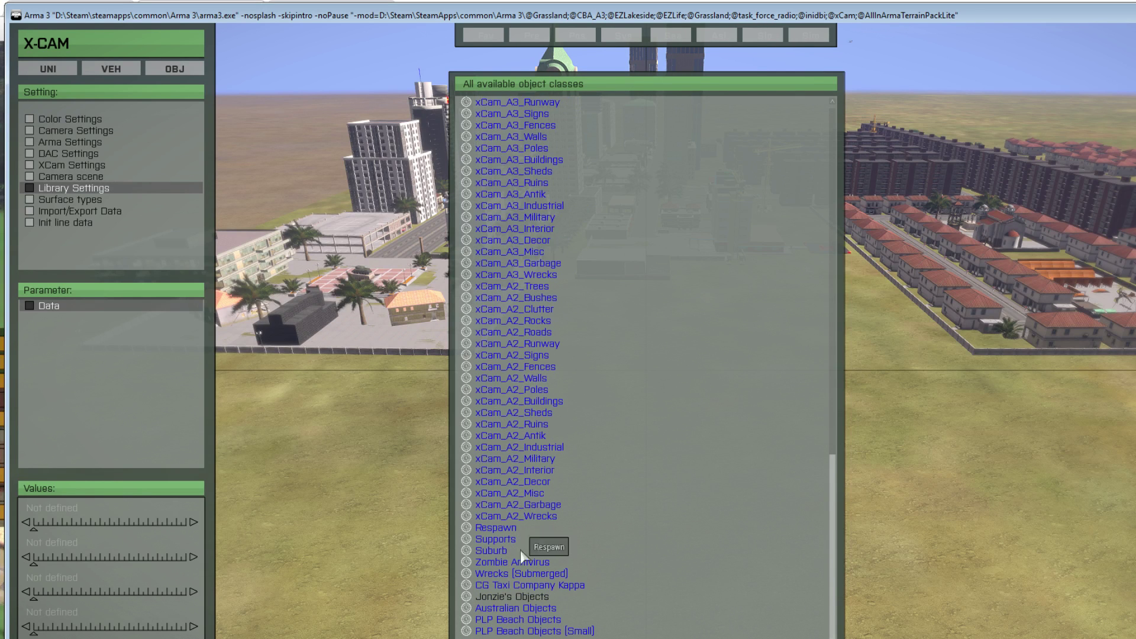
click(584, 598)
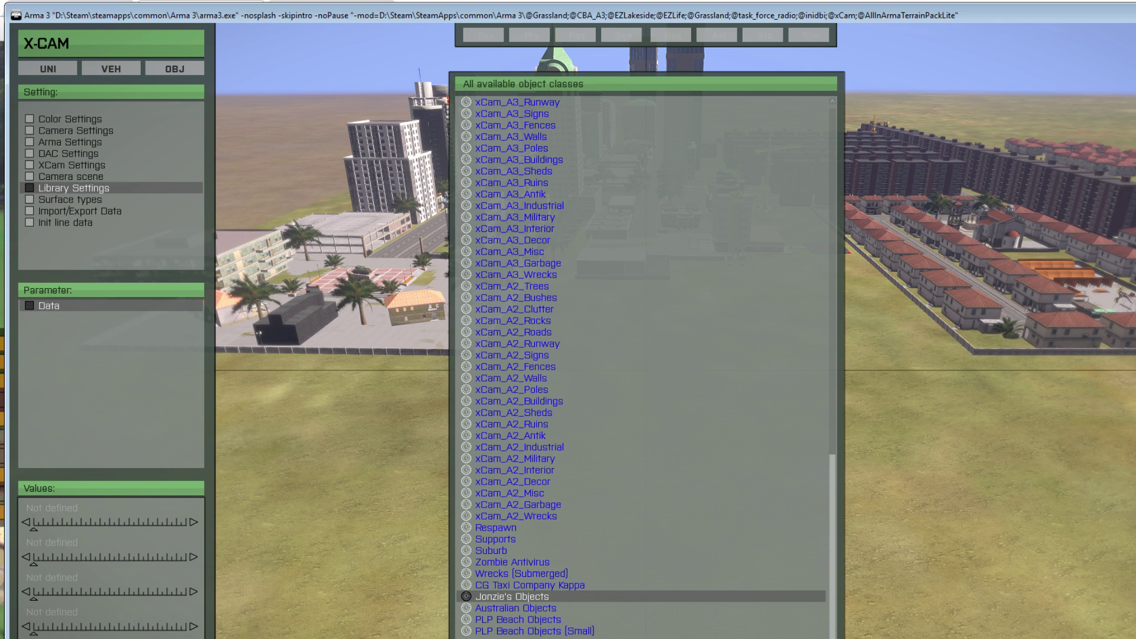
key(Escape)
Step: Choose the first Land_Fancysidewalk_DED type from the Suburb object class and position its temporary piece on the open grass
click(170, 71)
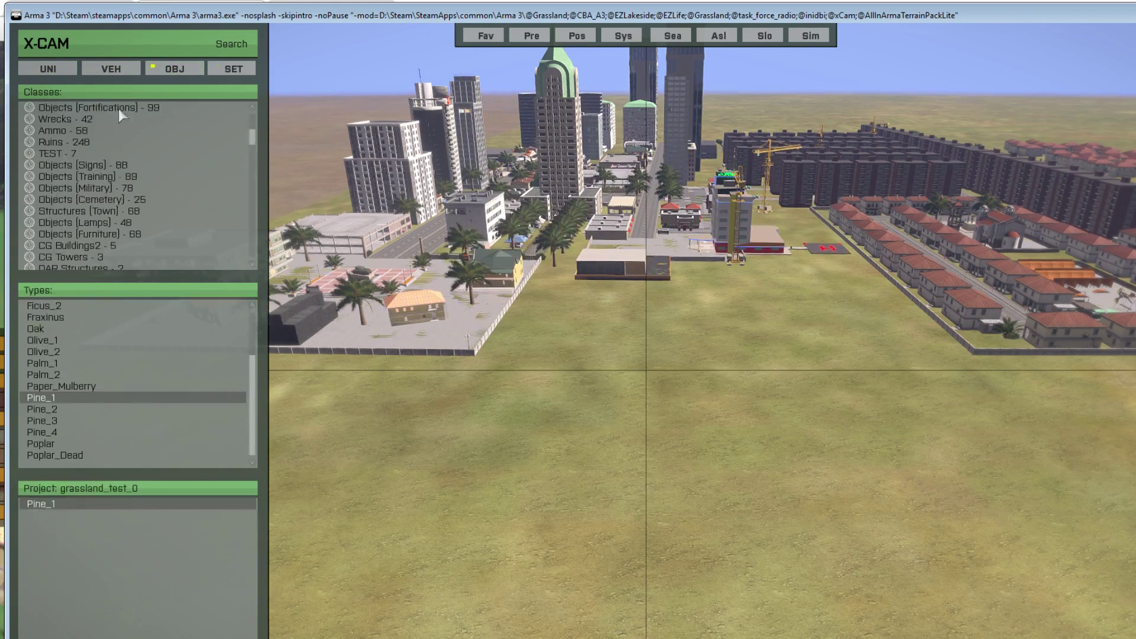
scroll(202, 148, down, 4)
drag(249, 139, 254, 252)
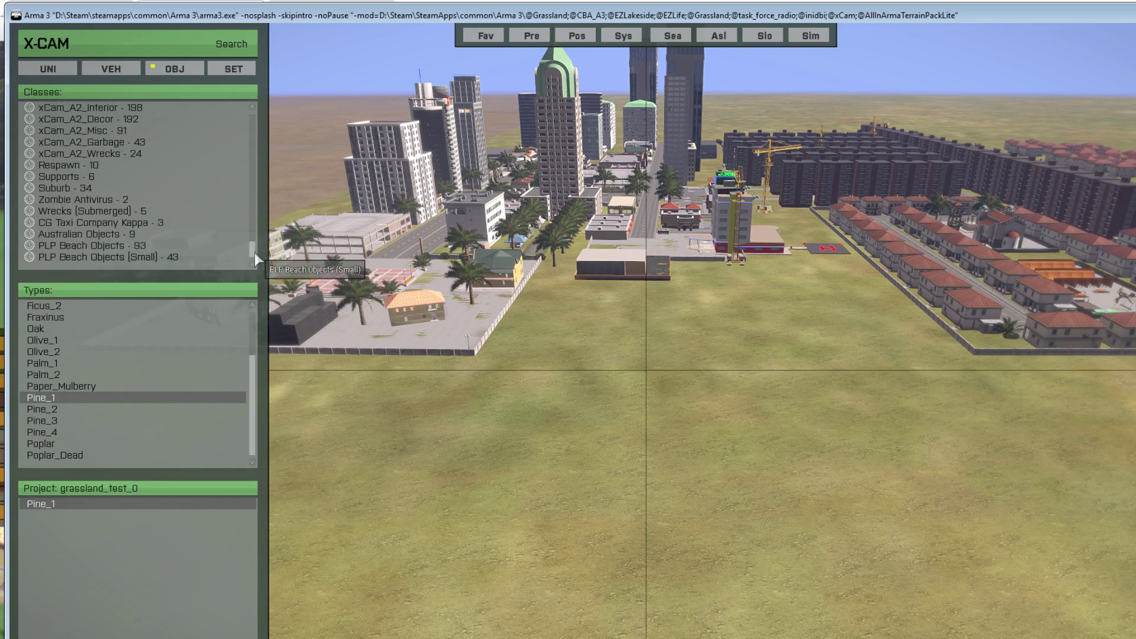
click(73, 187)
click(139, 375)
key(w)
right_drag(661, 362, 661, 430)
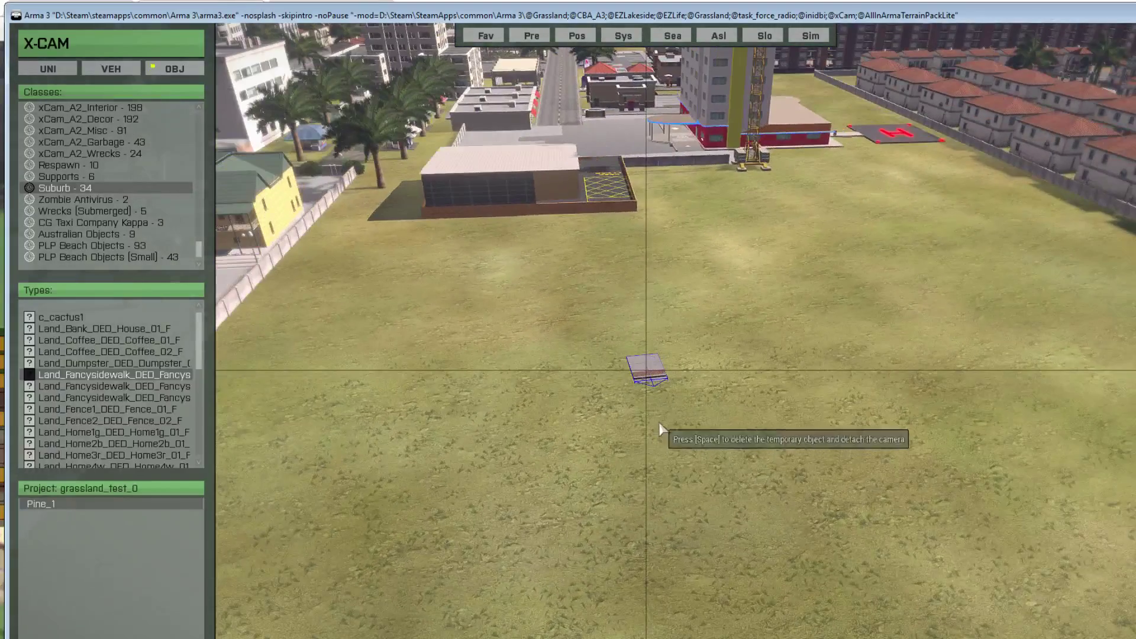
Step: Set the copy direction to West and lay a straight row of three sidewalk pieces on the grass
key(Right)
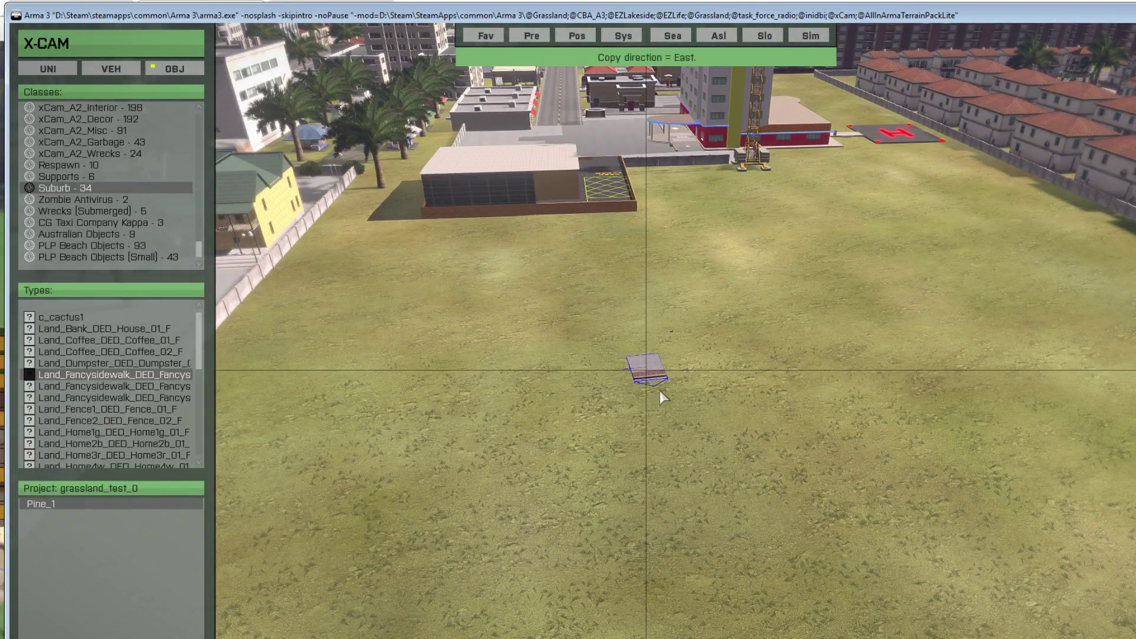
key(Down)
key(Up)
key(Right)
key(Down)
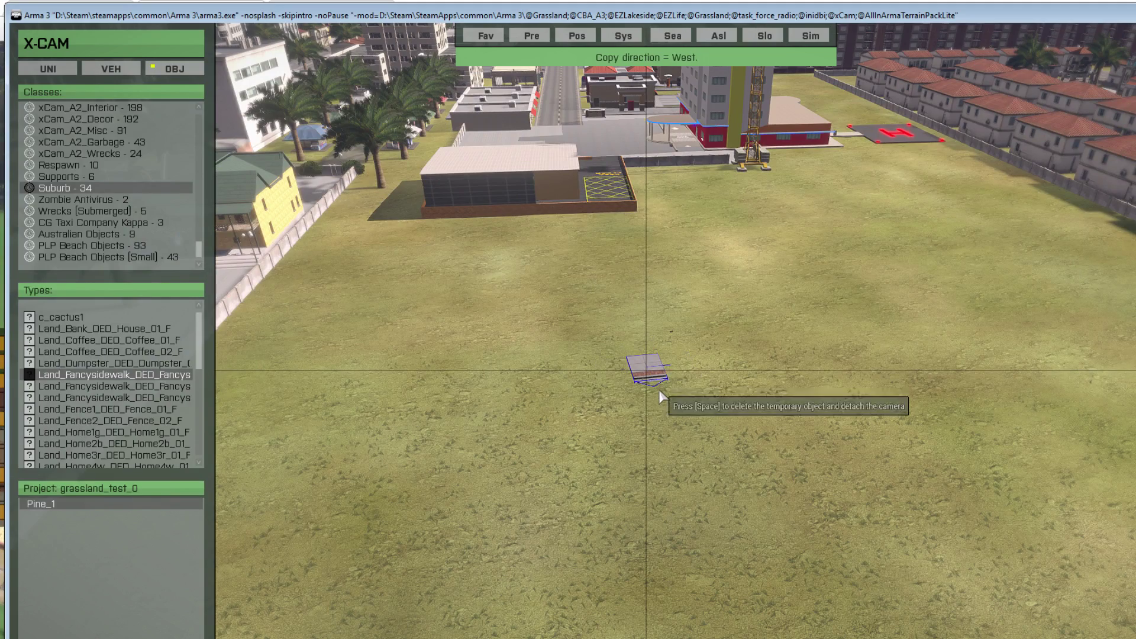
click(655, 392)
click(655, 391)
click(655, 392)
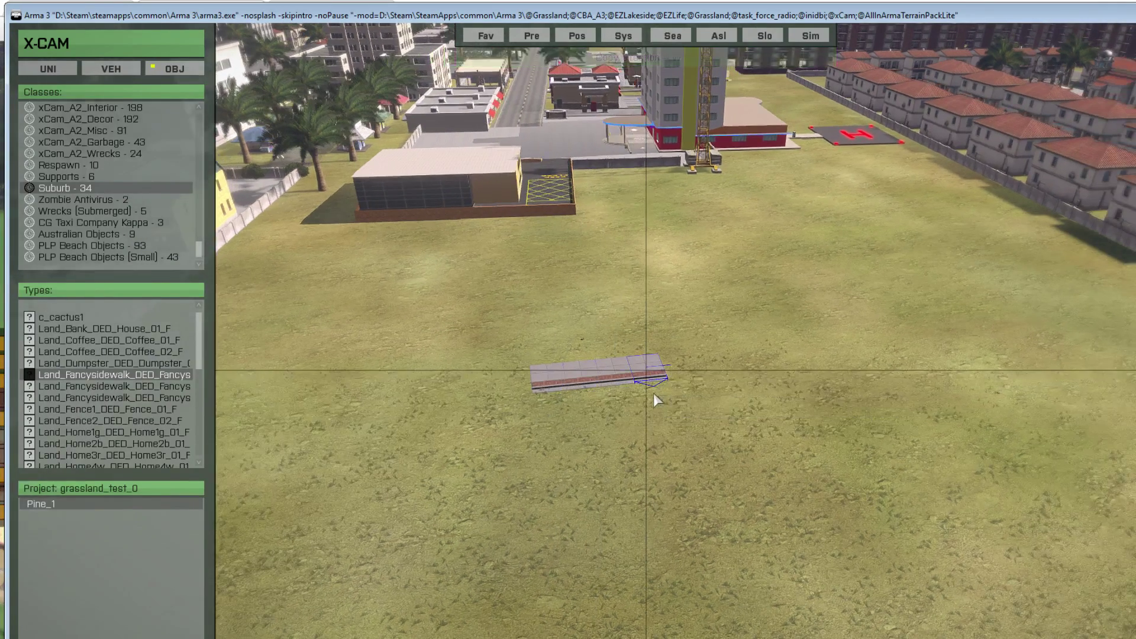
Step: Scatter single sidewalk copies at varied angles over the grass around the straight row
click(605, 466)
click(524, 429)
click(617, 428)
click(663, 434)
click(457, 508)
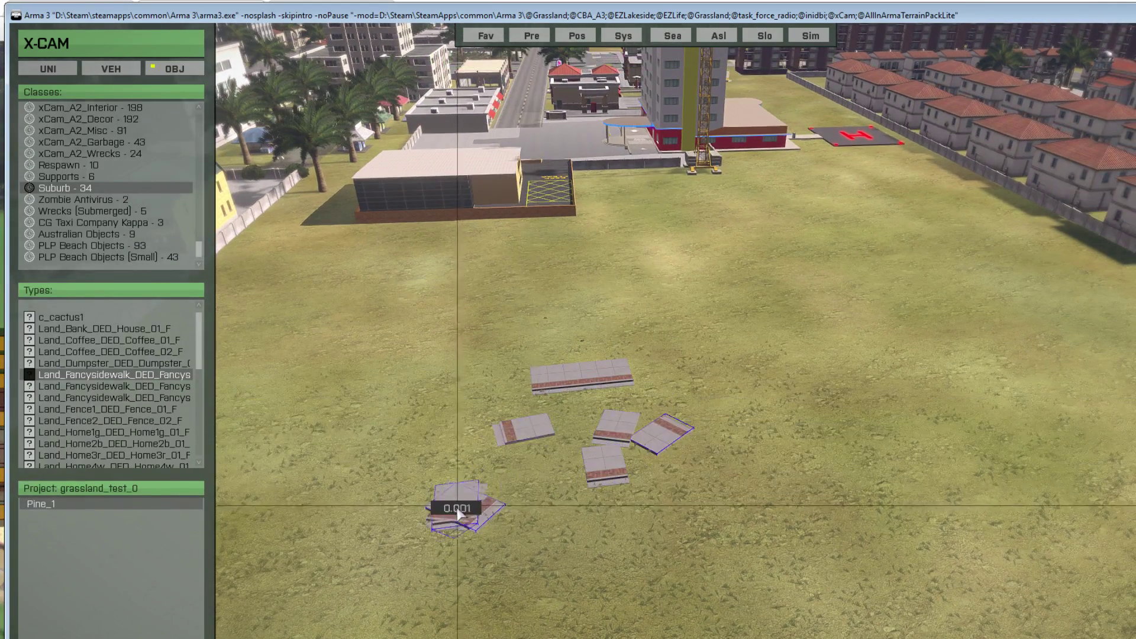
click(705, 532)
click(608, 546)
click(552, 505)
click(513, 403)
click(424, 360)
click(610, 386)
click(663, 458)
click(515, 497)
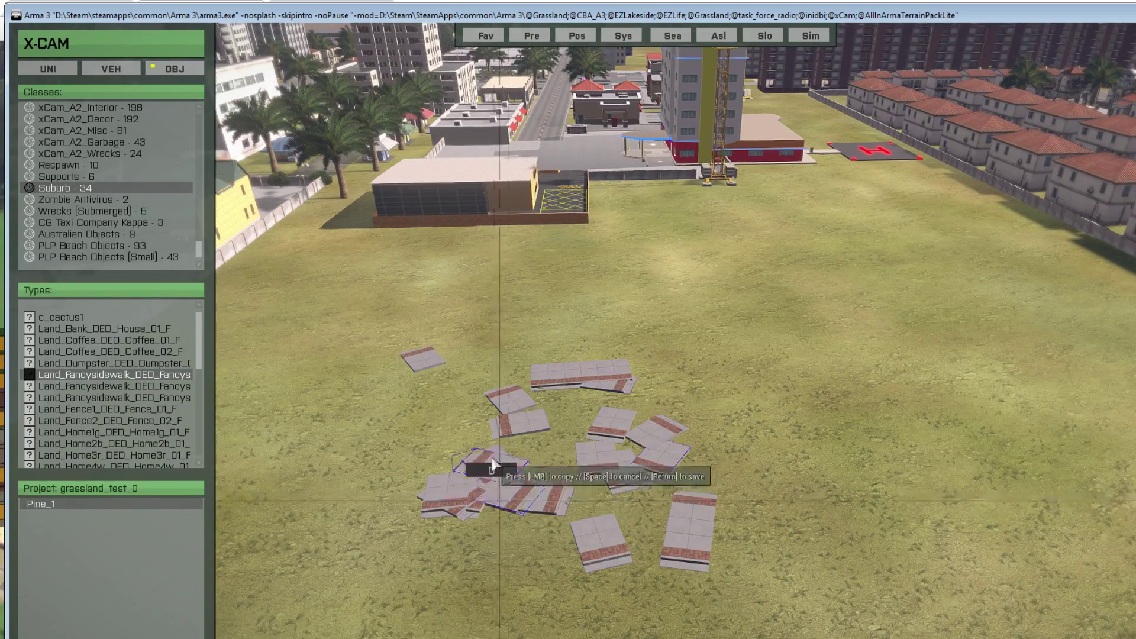
click(492, 453)
click(523, 449)
Step: Cancel the brush placement and delete all single brush objects
key(space)
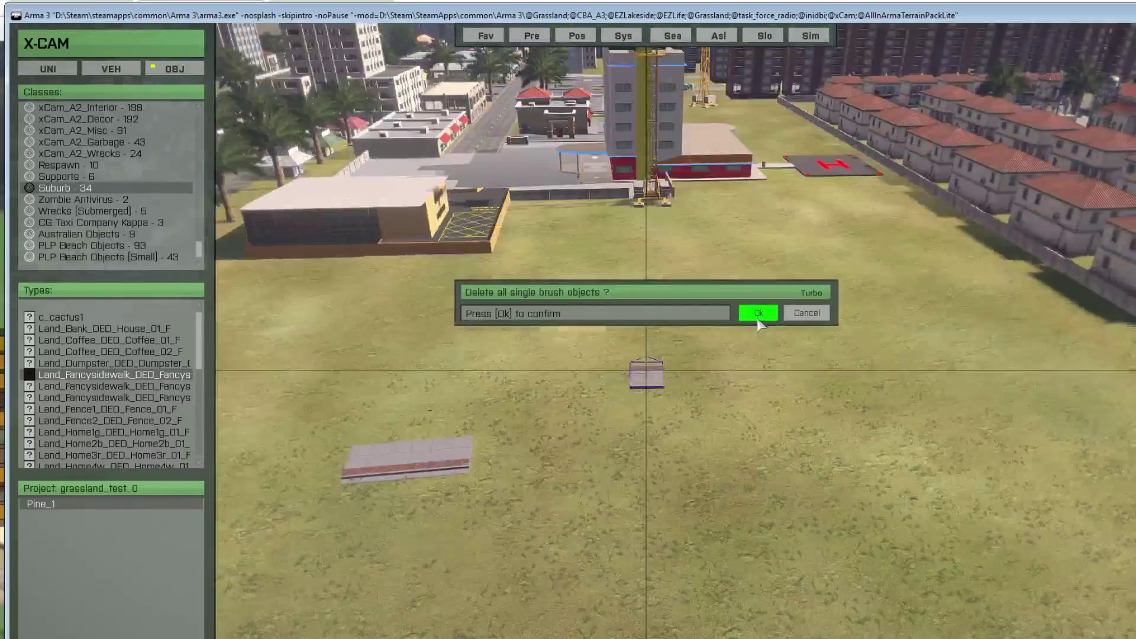
click(757, 315)
key(a)
key(s)
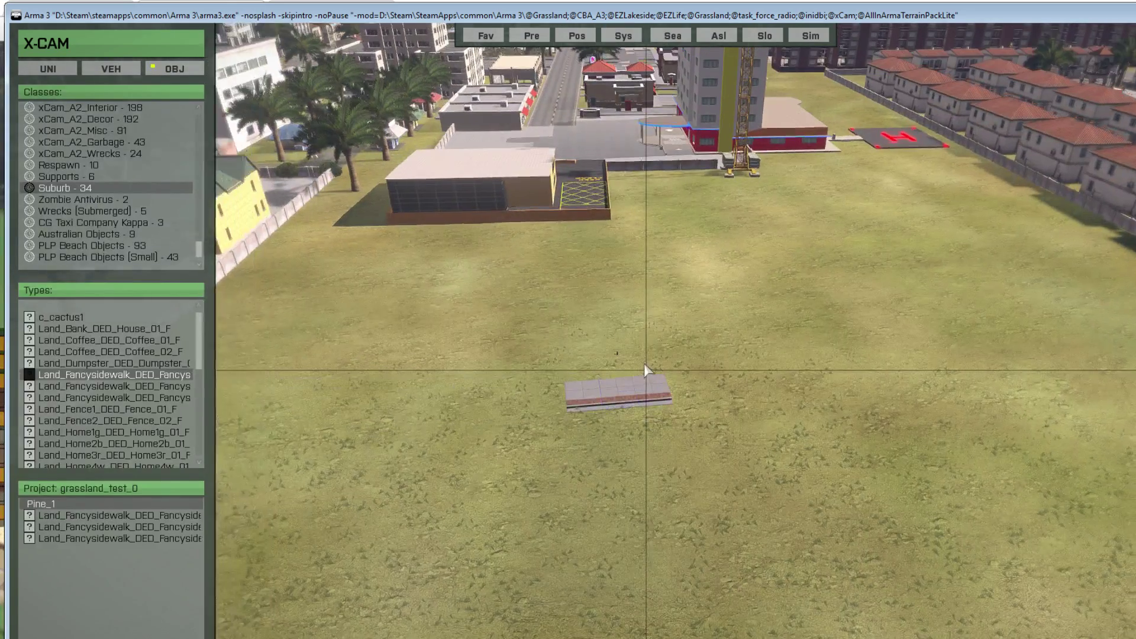
Step: Select the three sidewalk pieces in the straight row and delete them
right_drag(644, 363, 634, 353)
drag(510, 279, 776, 492)
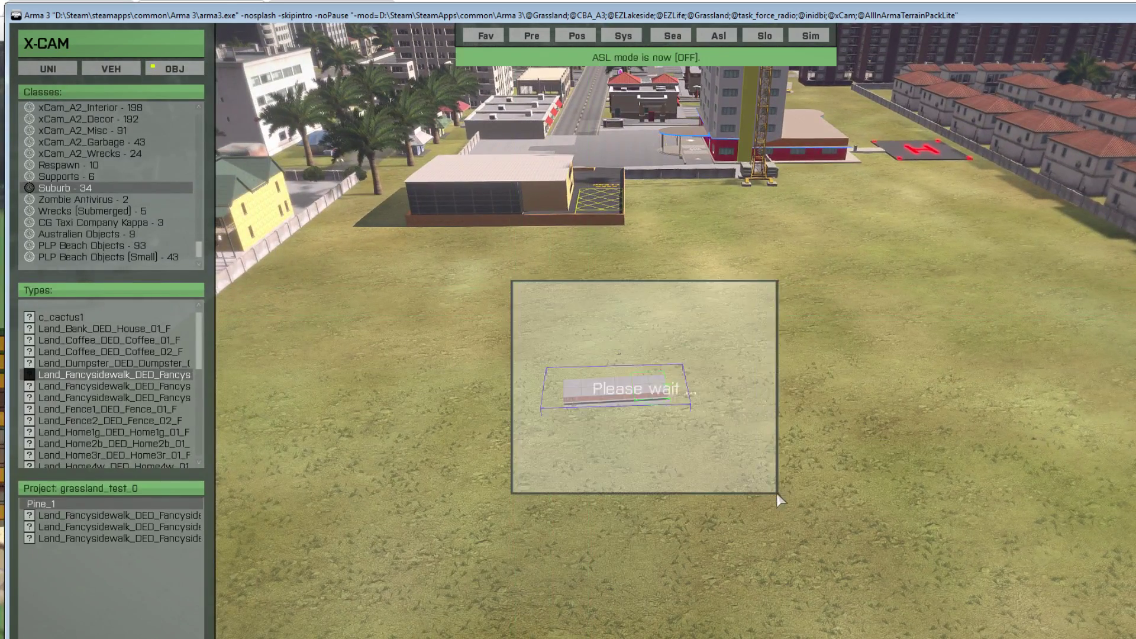
key(Delete)
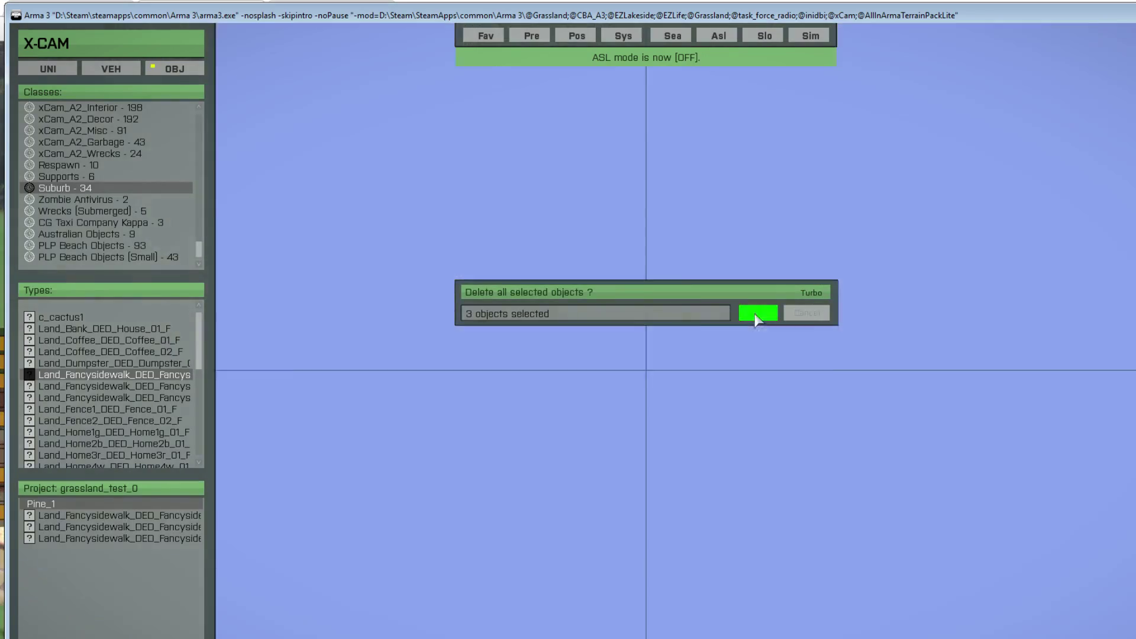
click(758, 313)
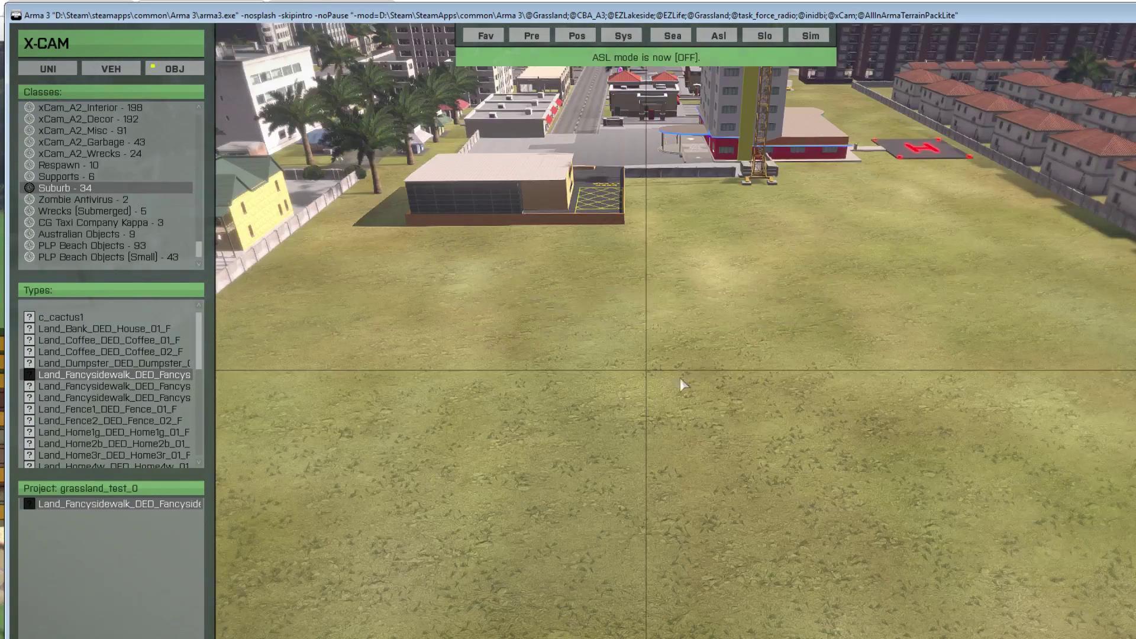
key(s)
right_drag(698, 328, 646, 404)
key(q)
key(w)
key(w)
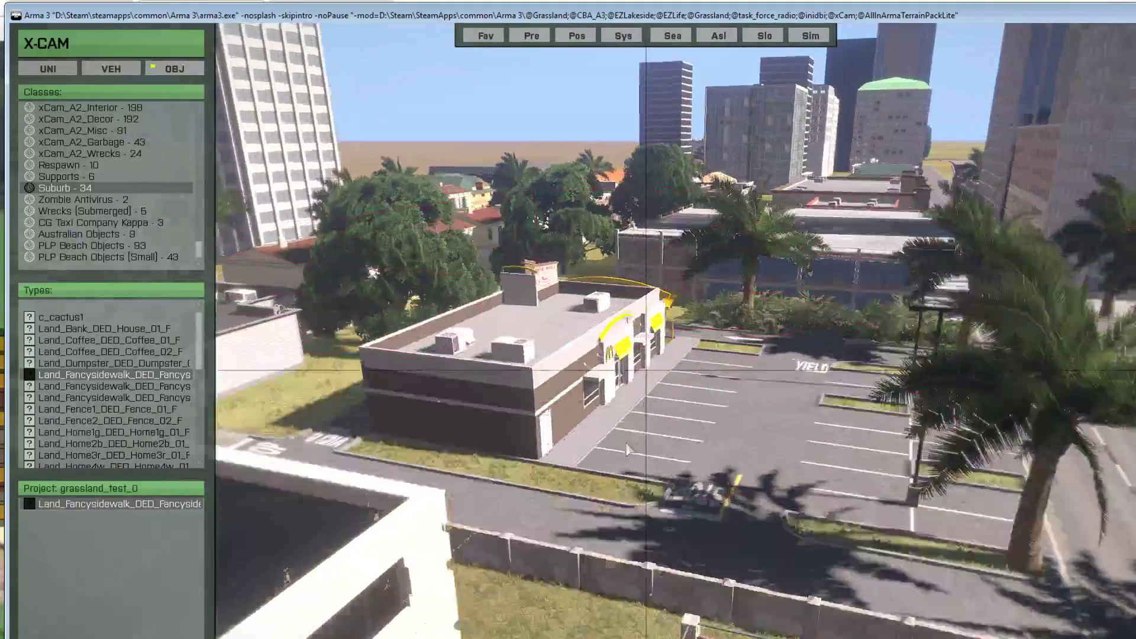